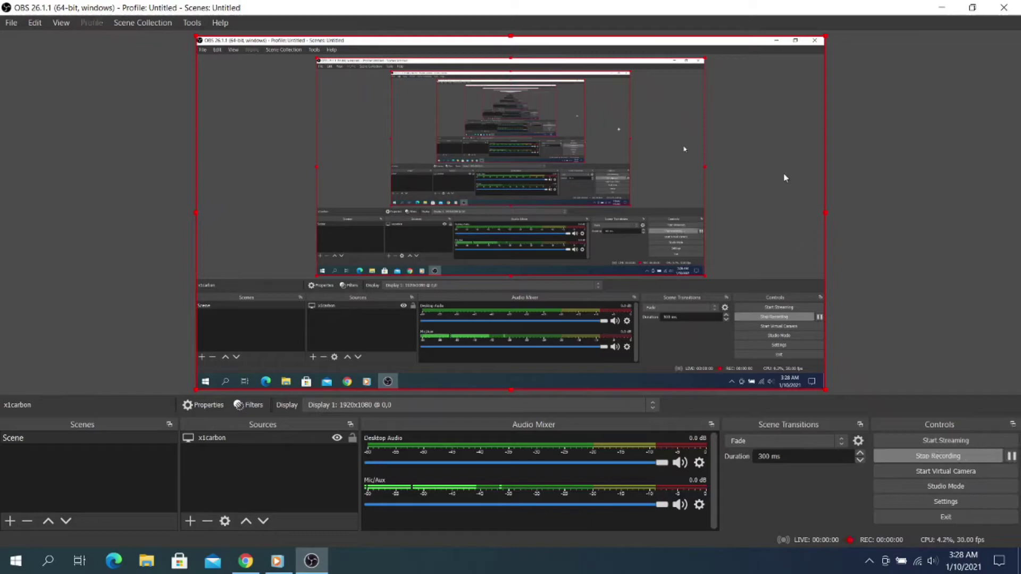
Minimise the recording software, resume playback of the copy-content audio track and minimise its player.
click(942, 7)
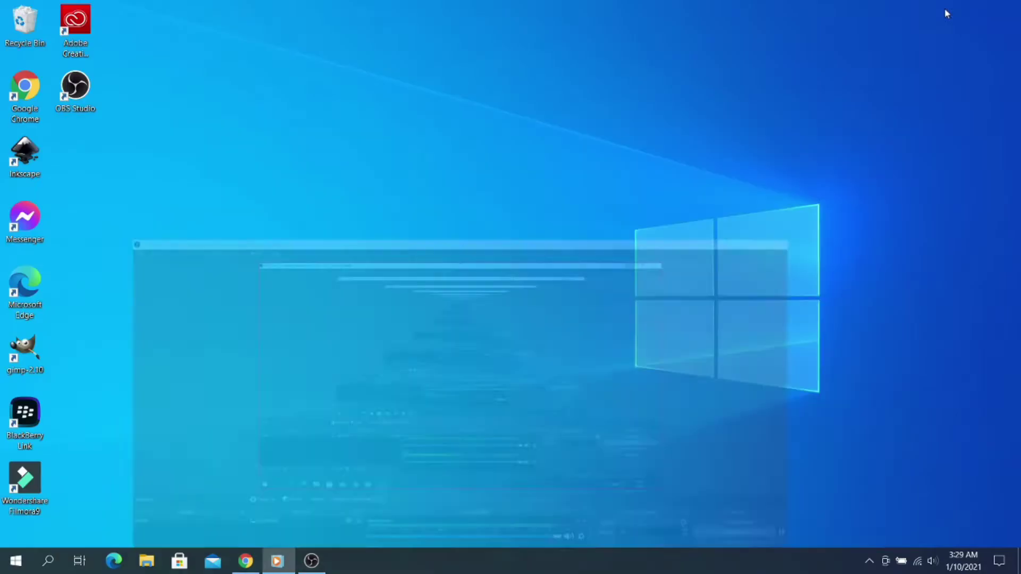
click(277, 561)
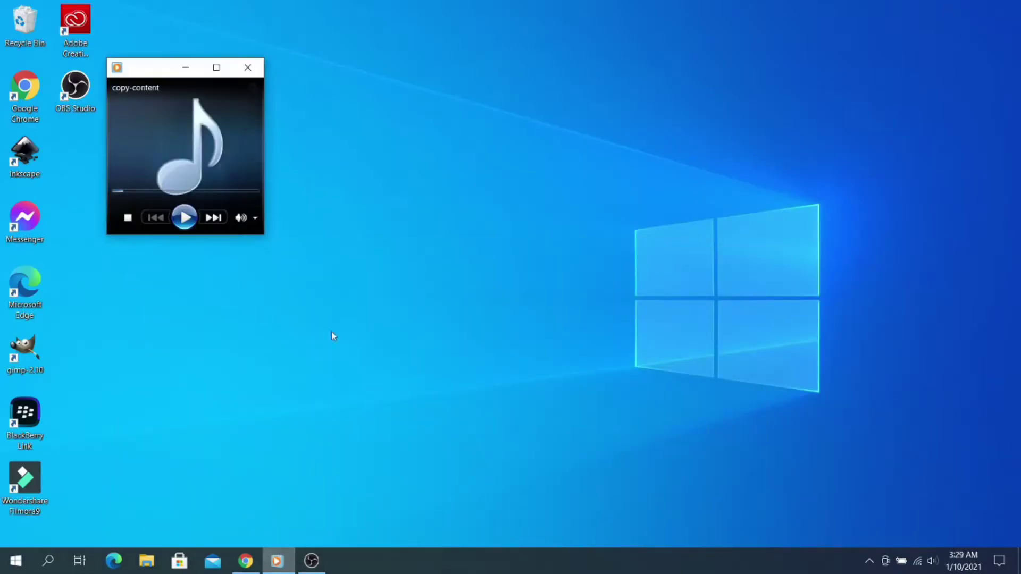
click(185, 218)
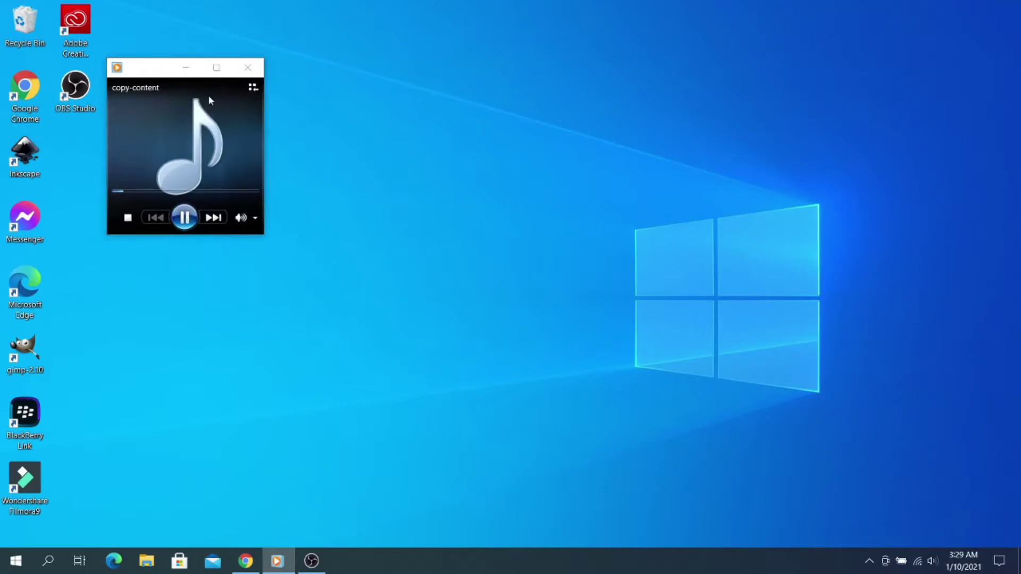
click(184, 68)
Switch to Chrome and try to bring up the context menu on the speech article's body text.
click(245, 561)
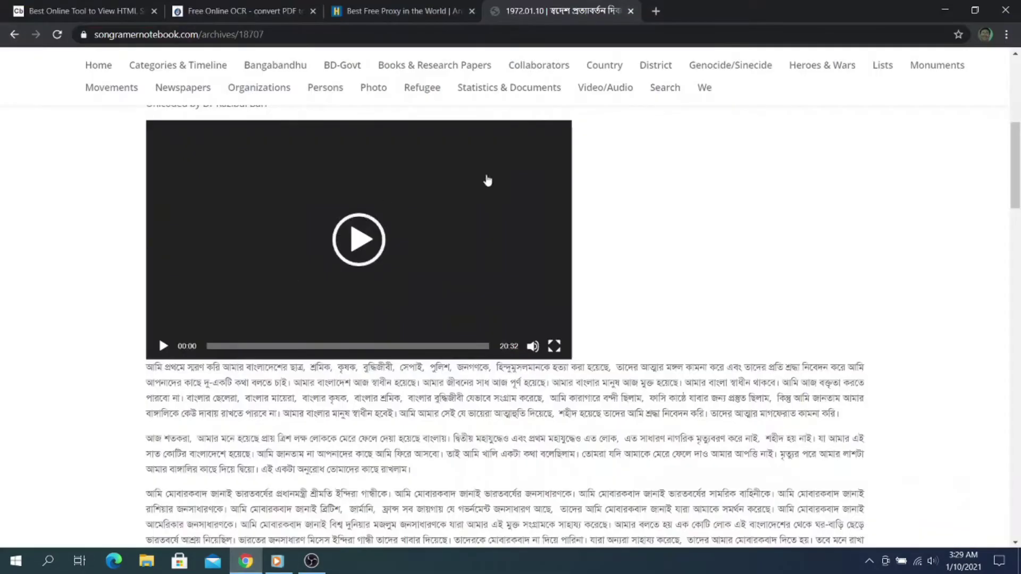
scroll(686, 321, down, 4)
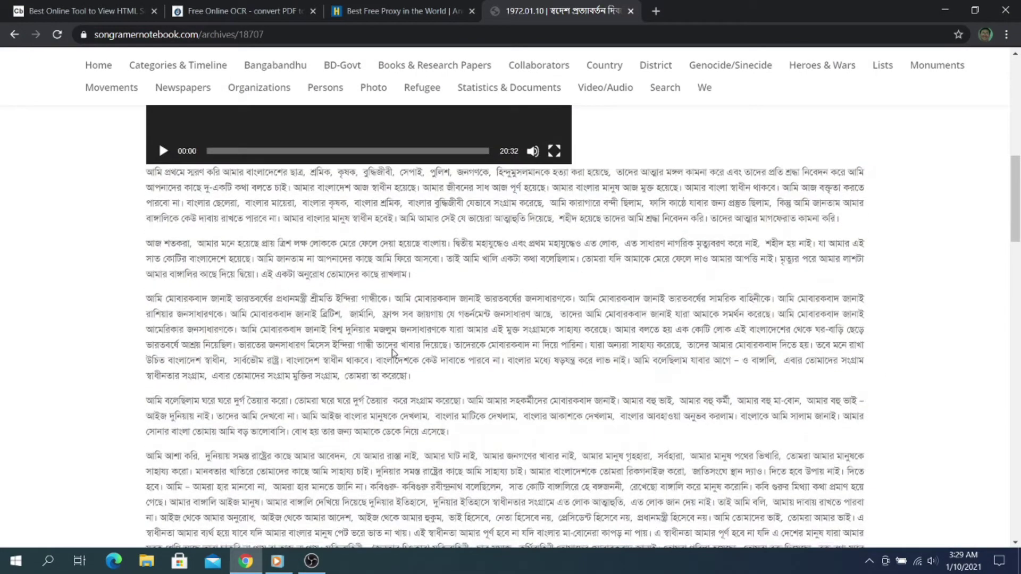
scroll(392, 352, down, 4)
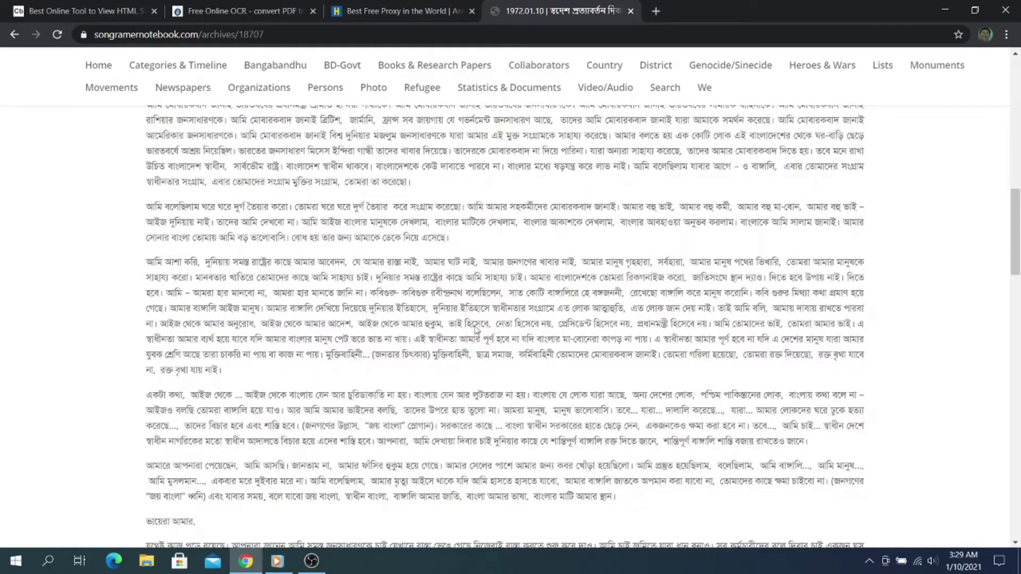
right_click(461, 289)
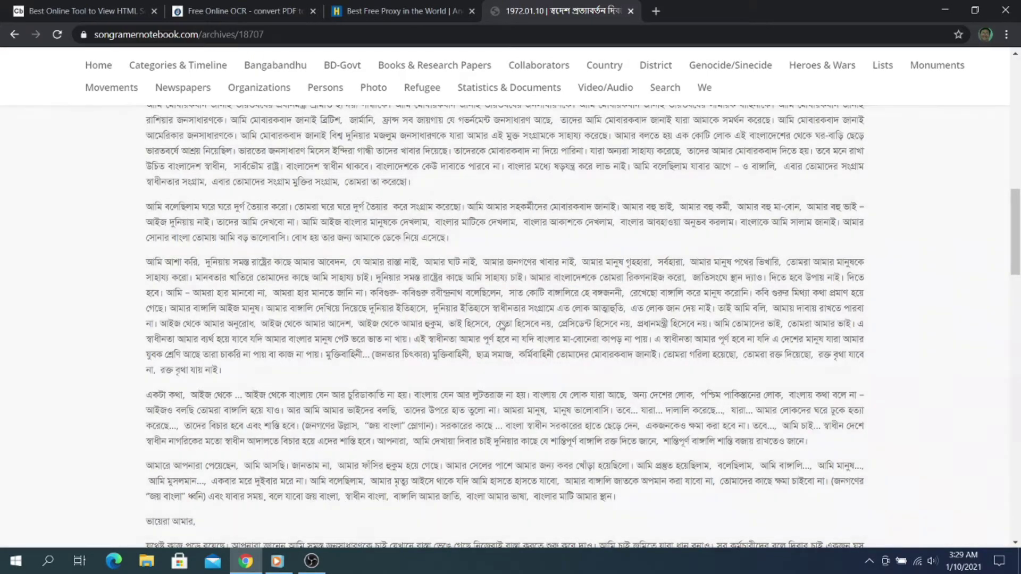
right_click(503, 325)
Test whether the context menu opens on the article's title and on the blank area above it.
scroll(651, 326, up, 20)
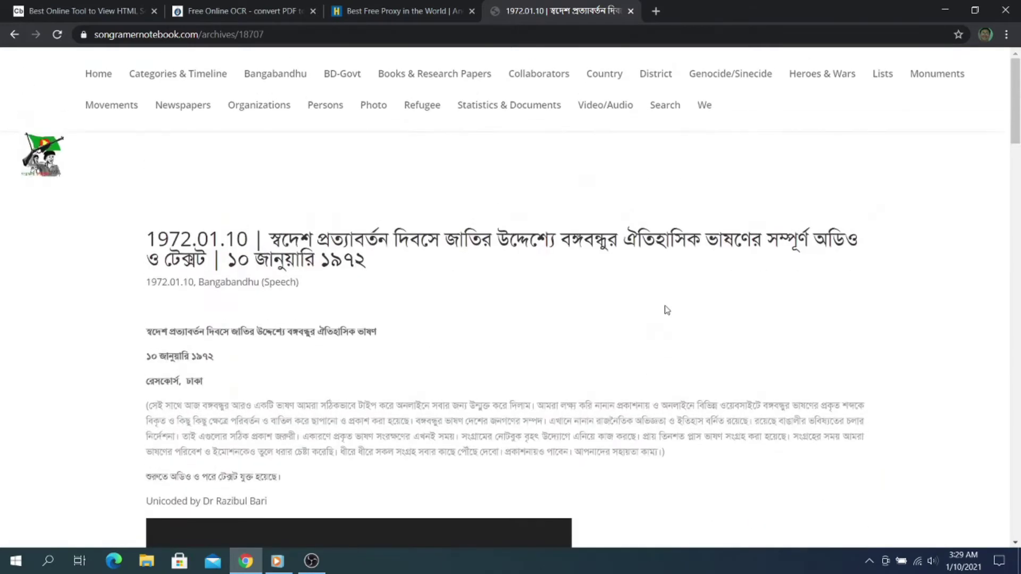
right_click(283, 239)
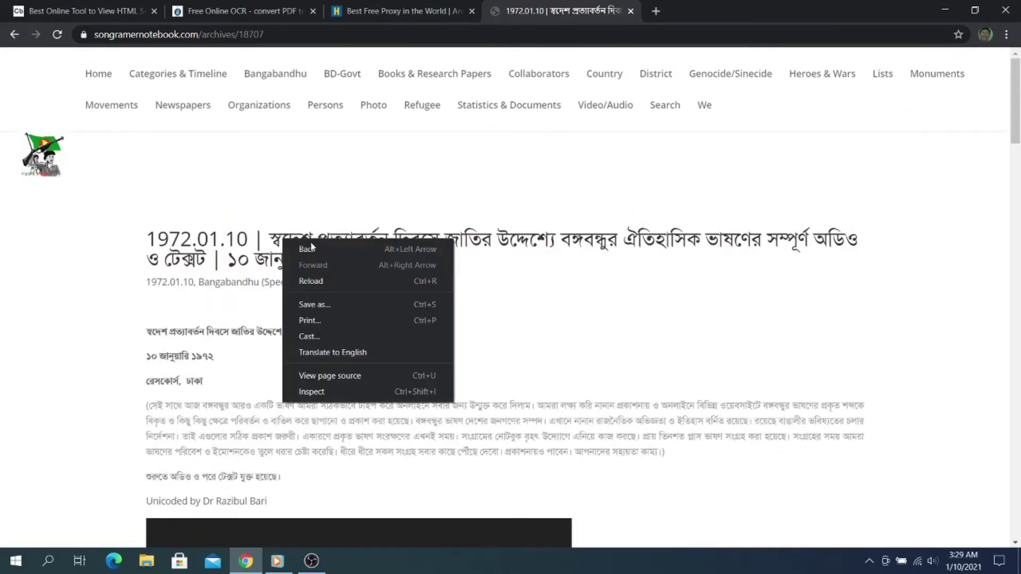
click(543, 249)
right_click(529, 241)
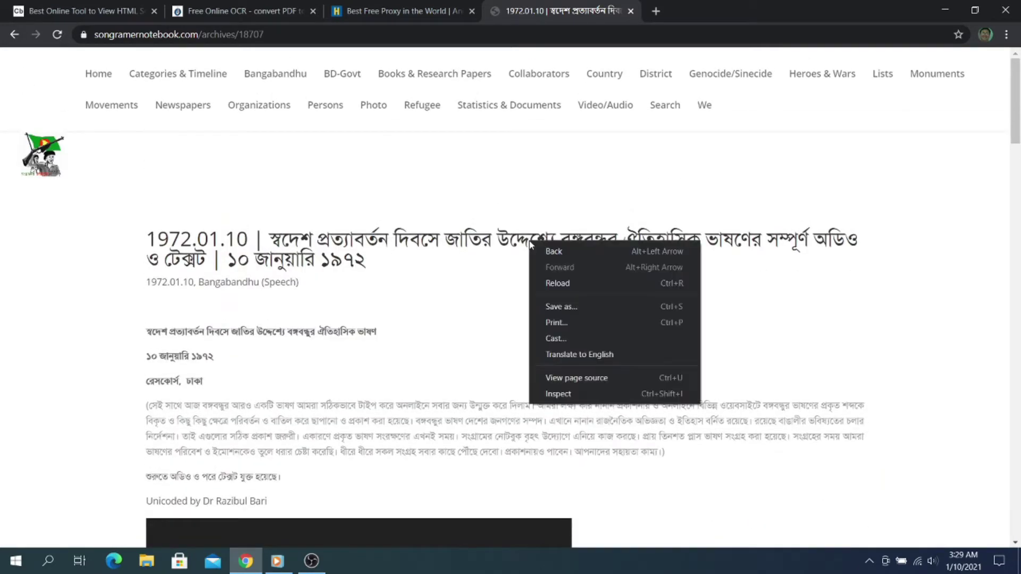
click(455, 295)
scroll(449, 348, down, 3)
scroll(451, 348, up, 3)
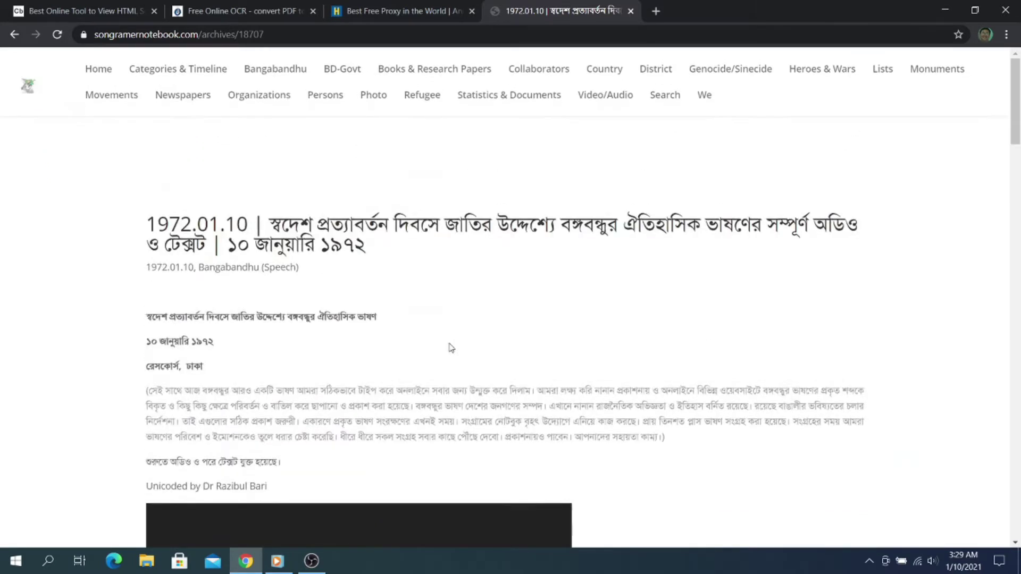
scroll(451, 348, up, 1)
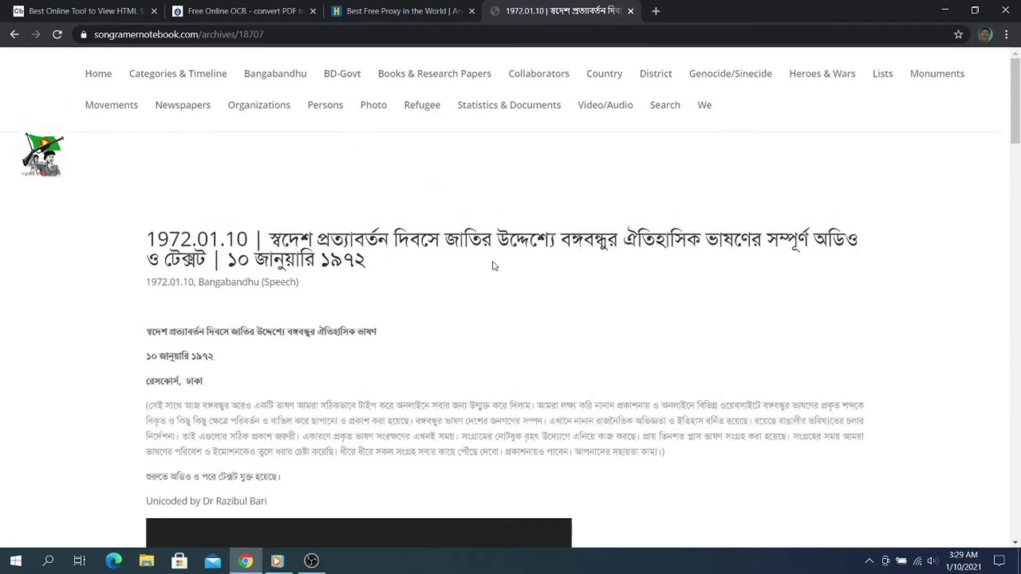
right_click(508, 209)
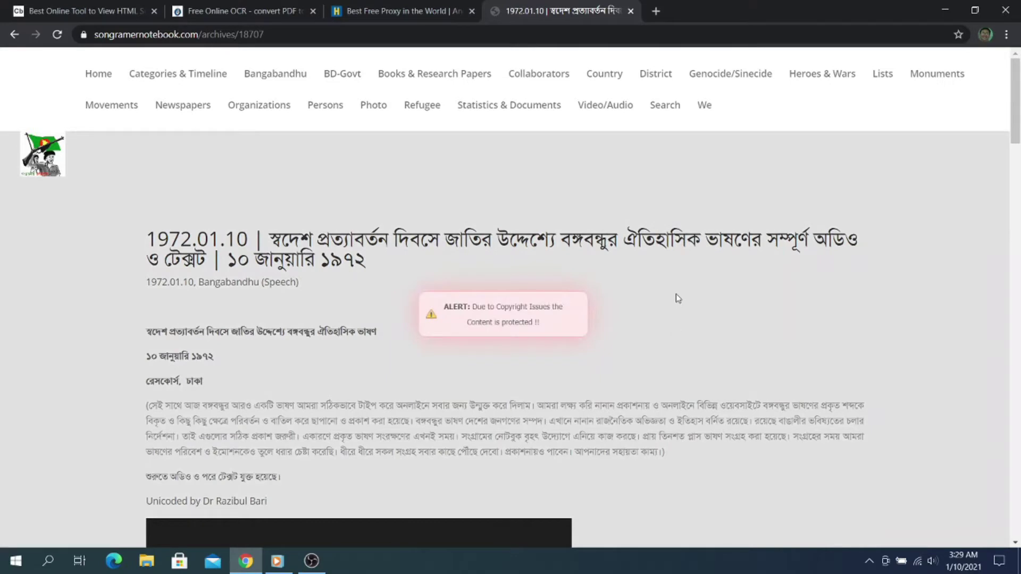
right_click(664, 245)
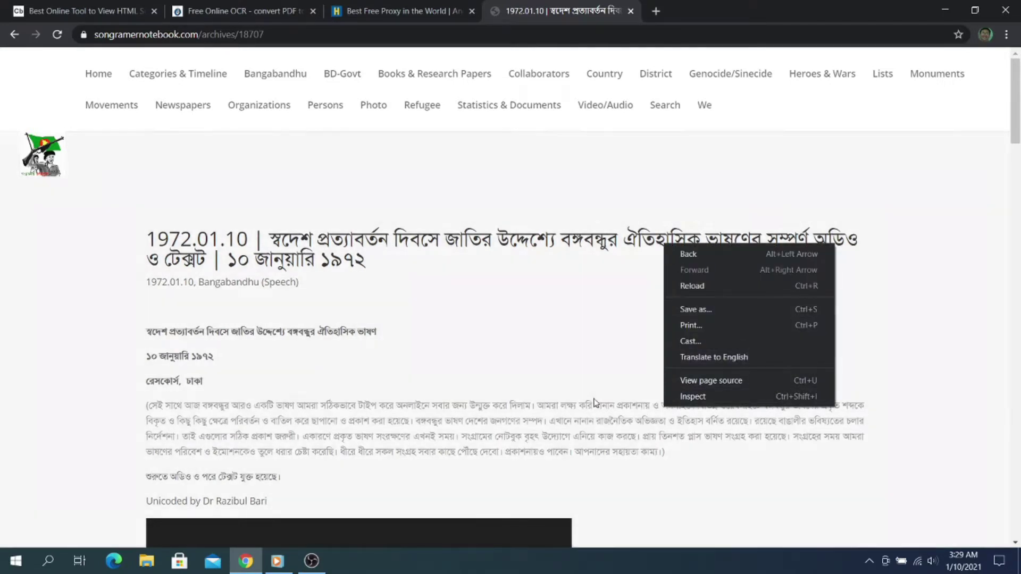
click(595, 402)
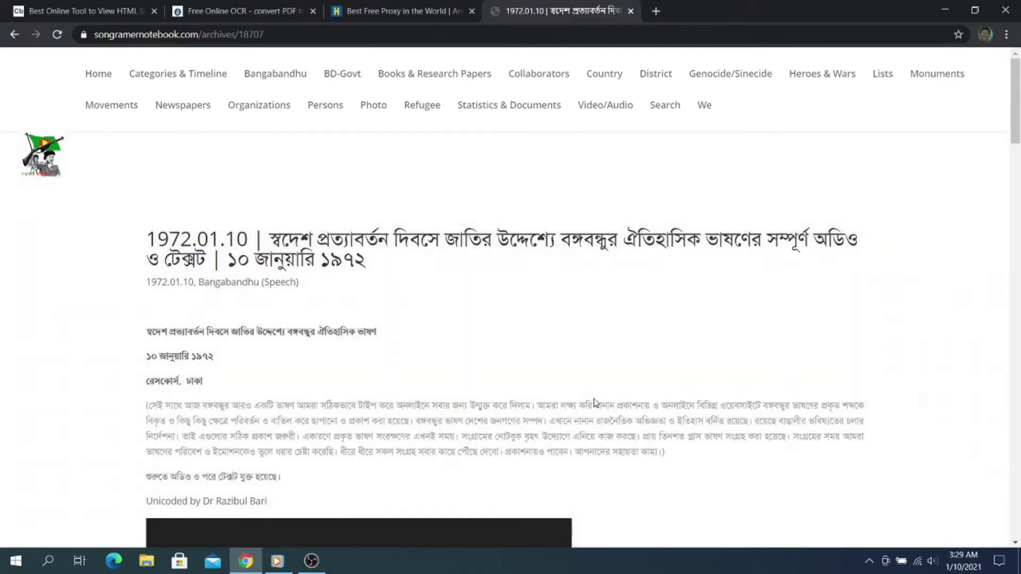
Look through the protected speech article from its title to the closing hashtags and return to the beginning.
scroll(511, 319, down, 10)
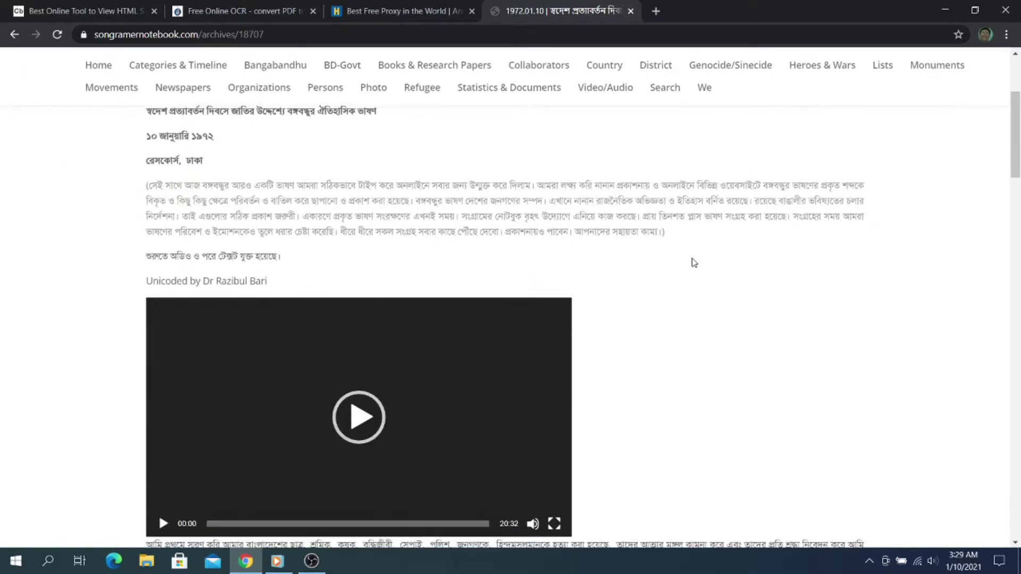
scroll(693, 262, down, 3)
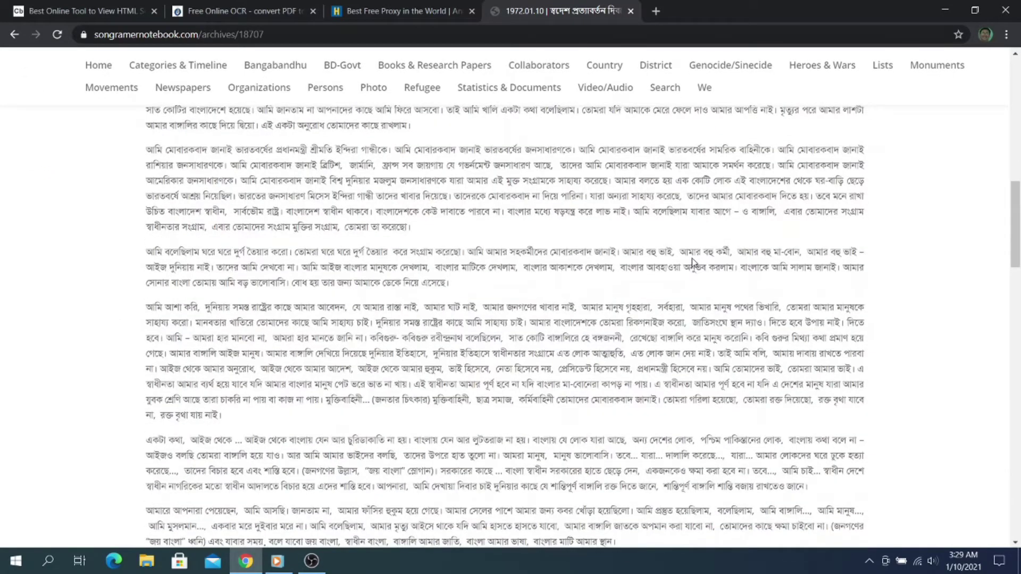
scroll(693, 260, down, 13)
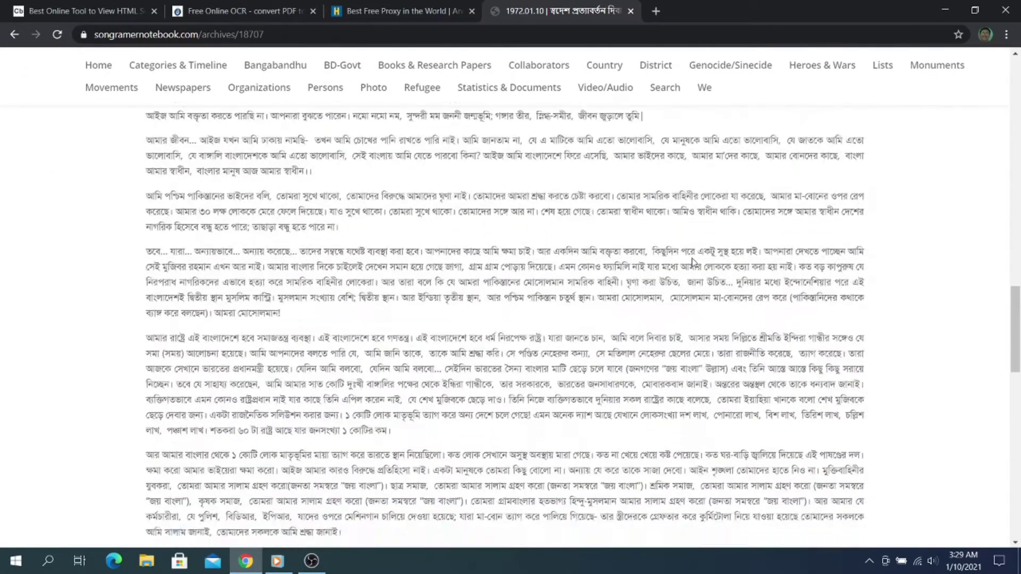
scroll(693, 262, down, 15)
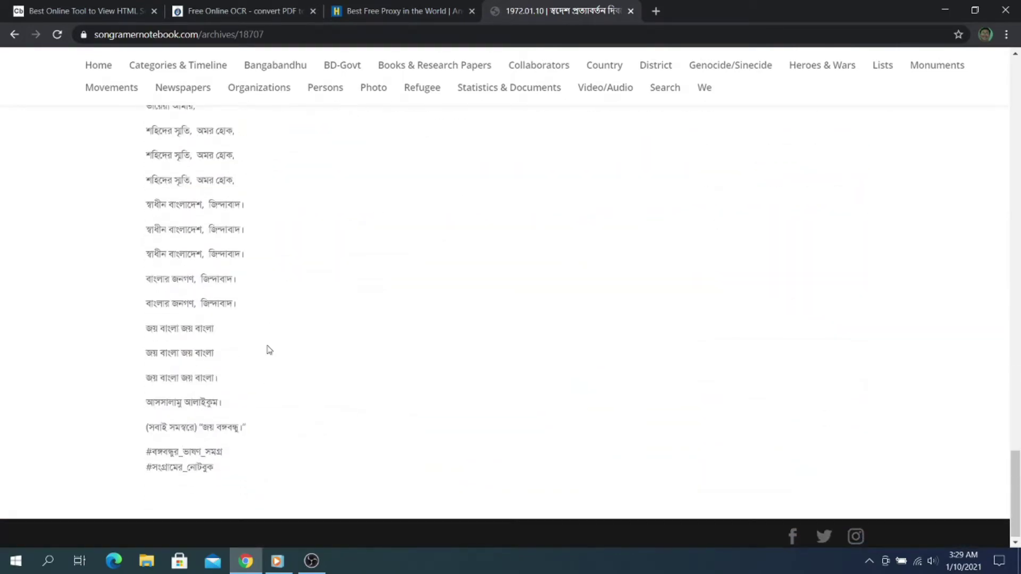
scroll(268, 350, up, 6)
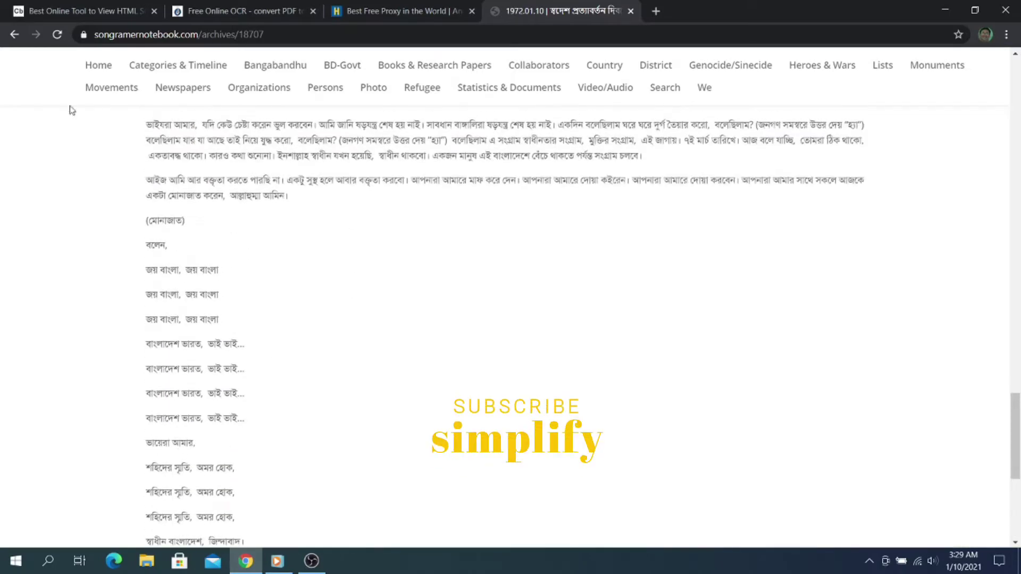
scroll(516, 218, up, 3)
scroll(515, 218, up, 20)
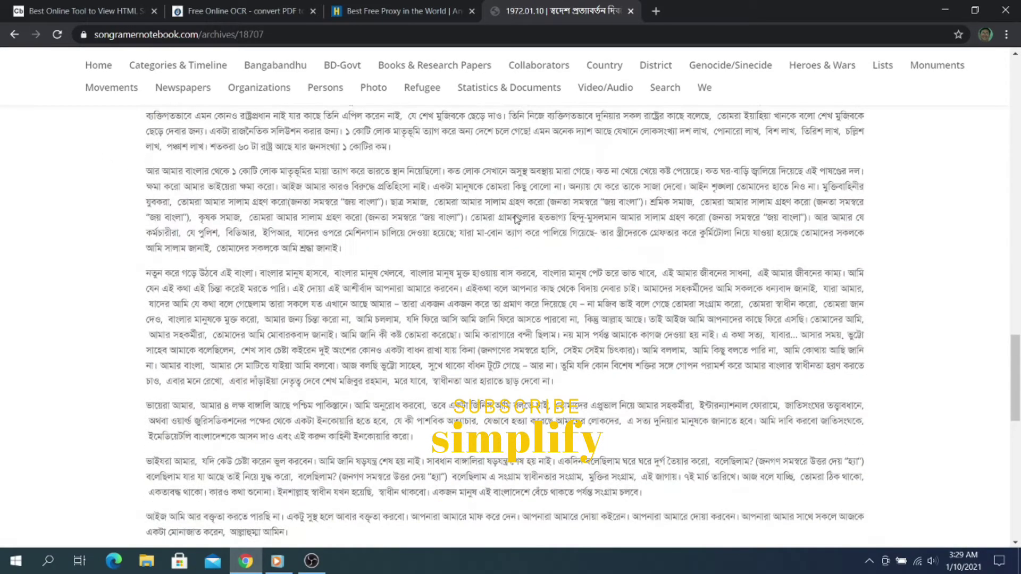
scroll(514, 218, up, 11)
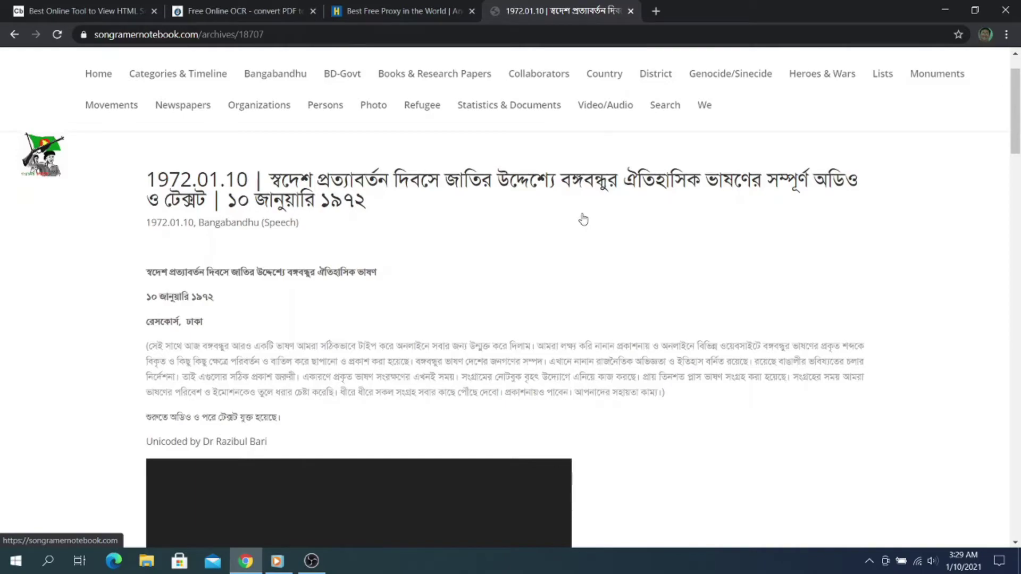
scroll(584, 219, down, 9)
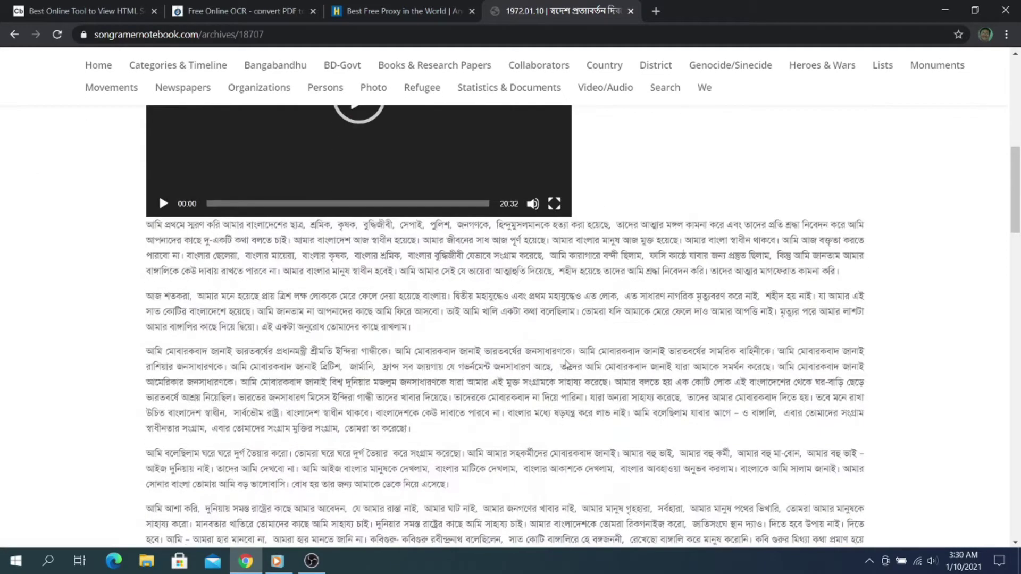
scroll(566, 365, up, 10)
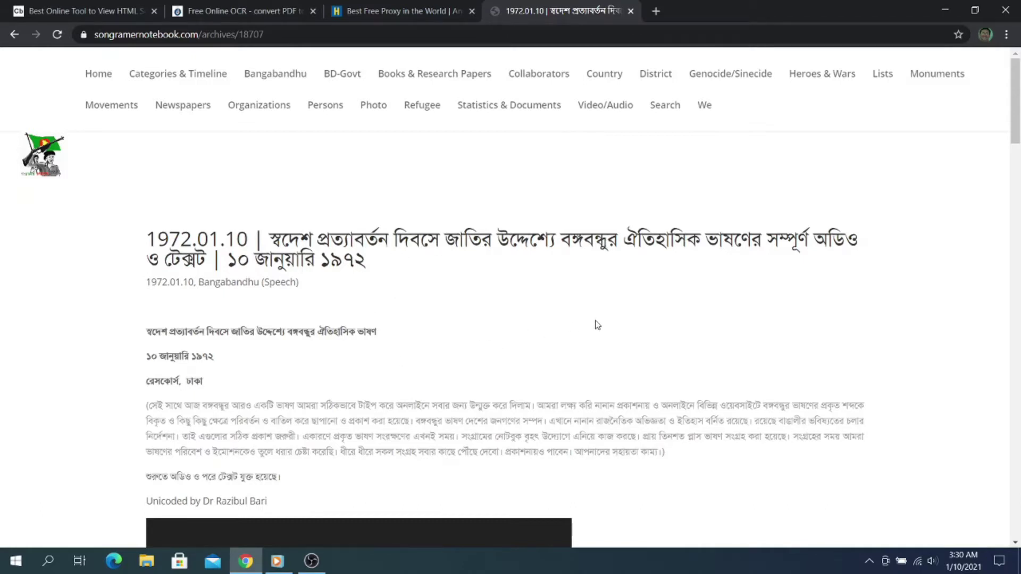
scroll(597, 324, down, 3)
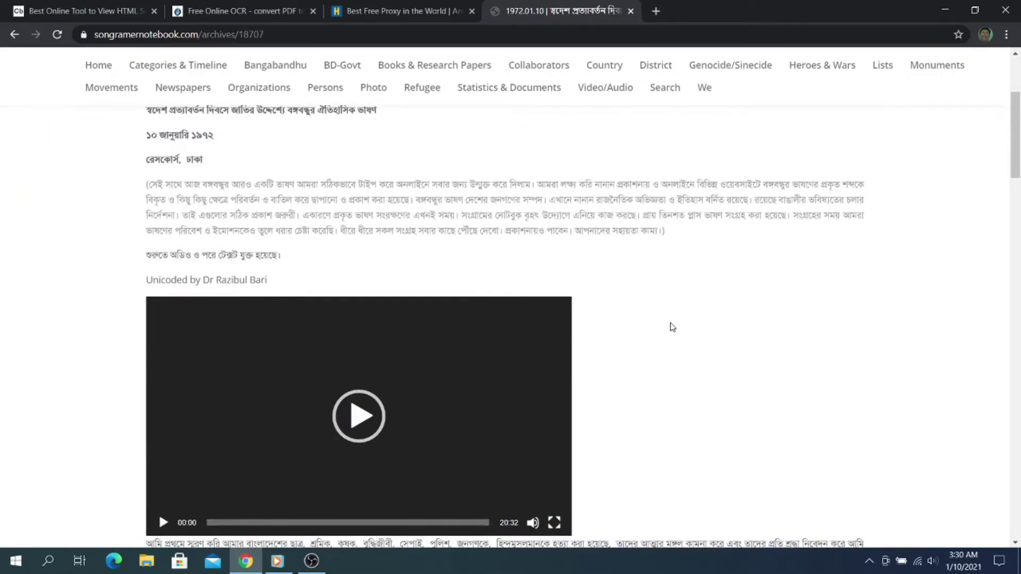
scroll(672, 326, up, 3)
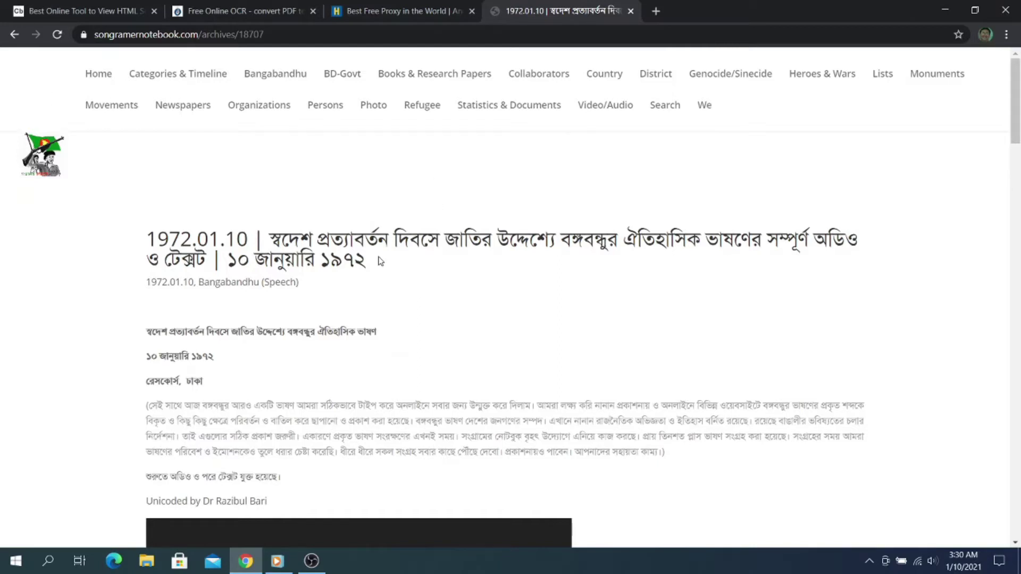
scroll(379, 260, down, 3)
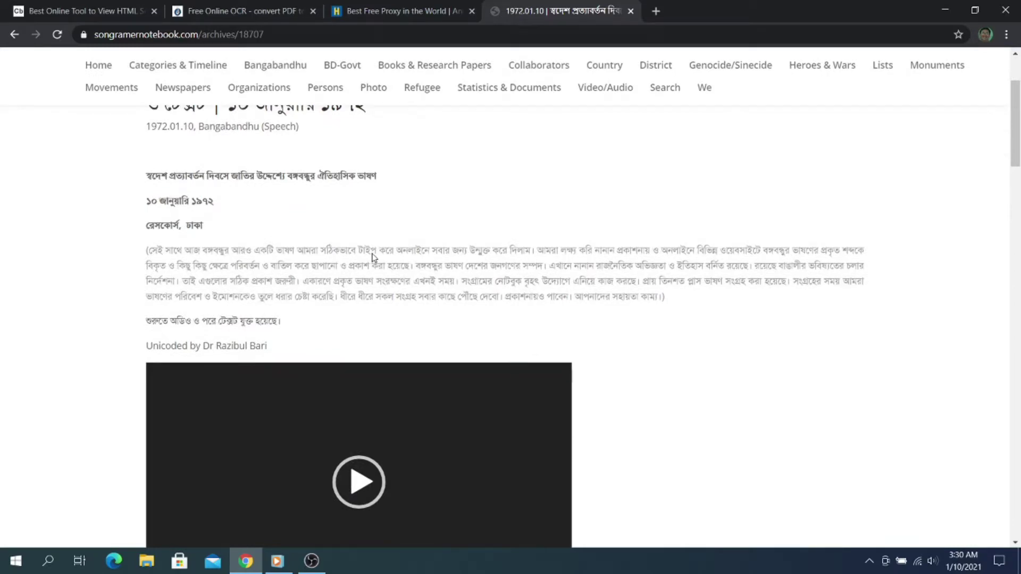
scroll(374, 258, up, 3)
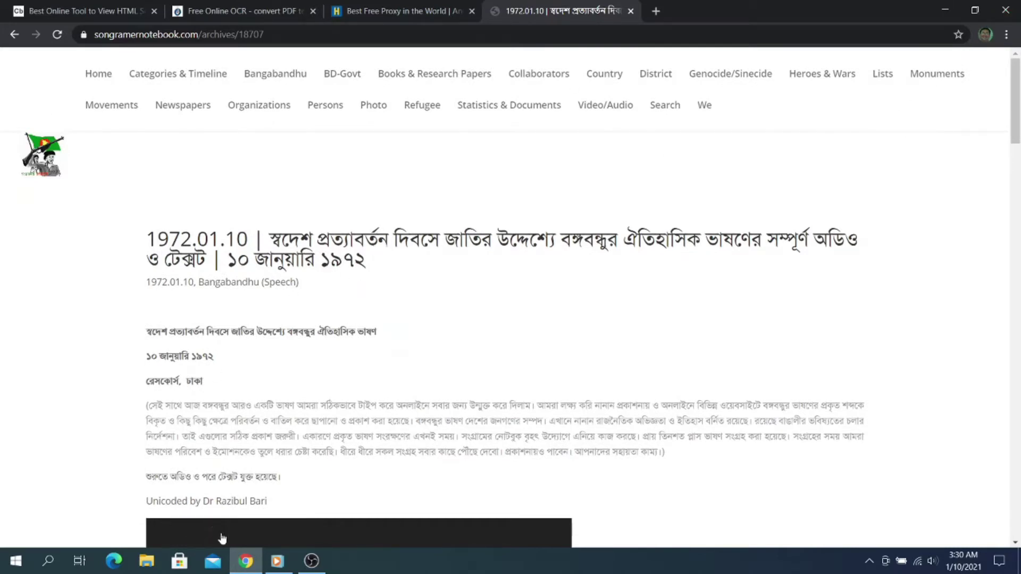
mouse_move(246, 571)
scroll(428, 322, down, 3)
scroll(431, 323, up, 2)
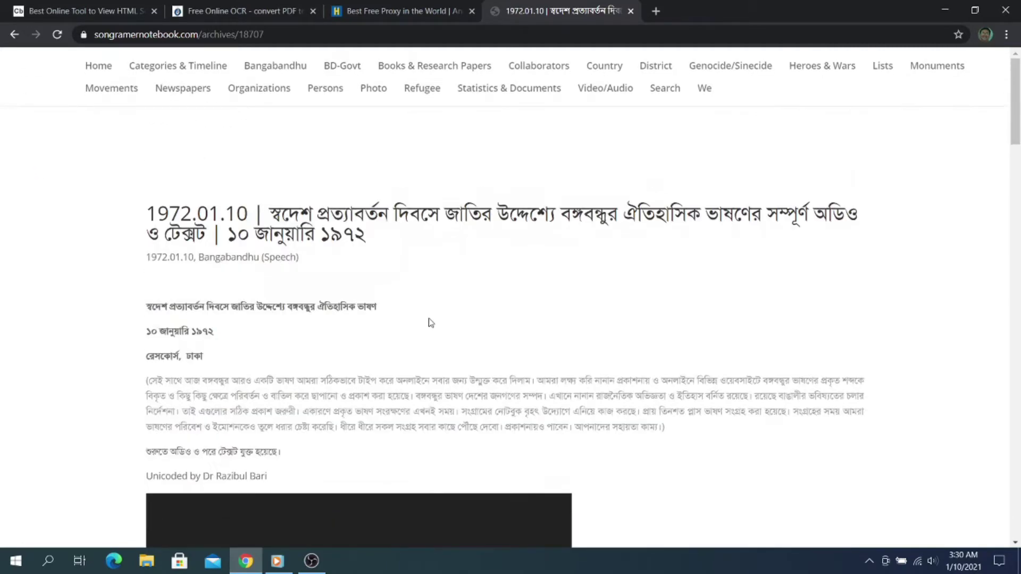
scroll(431, 323, up, 1)
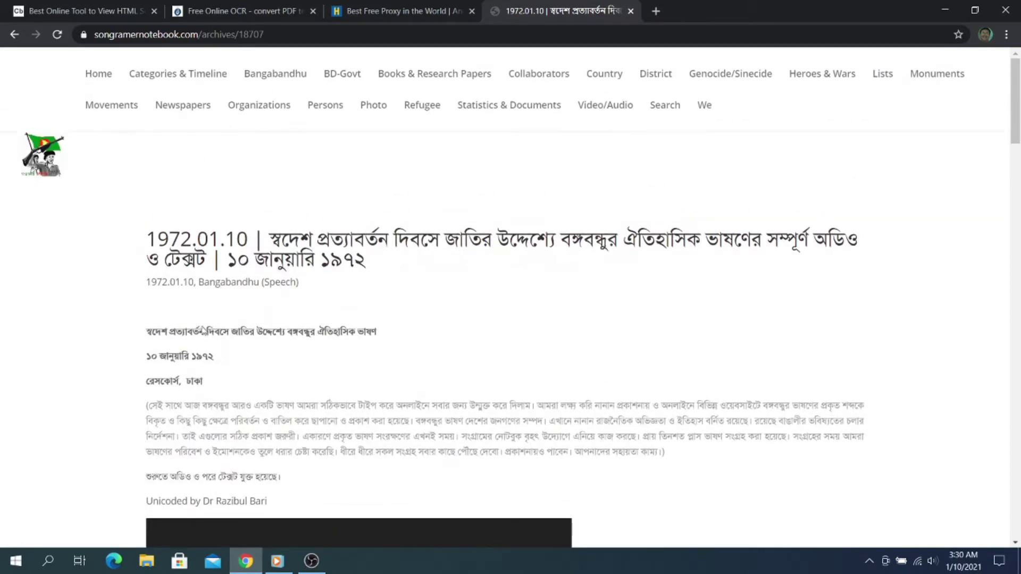
Search the browser settings for "javas" and open Site Settings, locating the JavaScript entry under Content.
click(1007, 36)
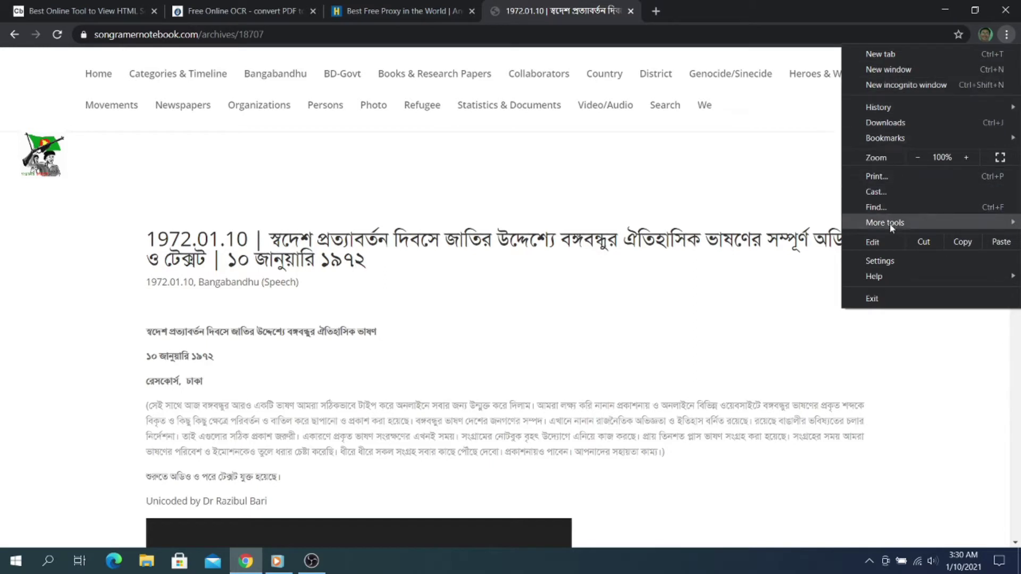
click(887, 263)
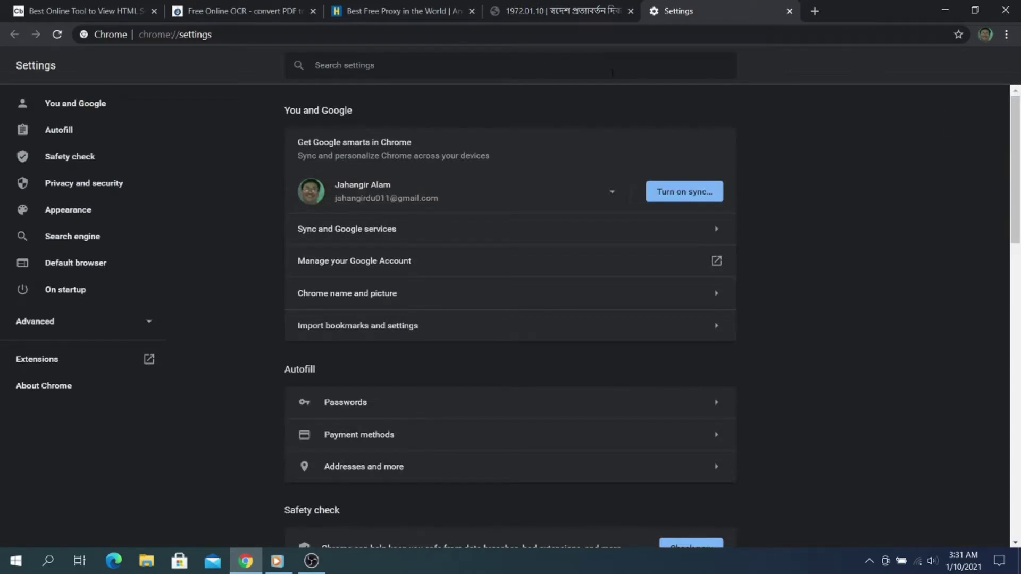
text(iava)
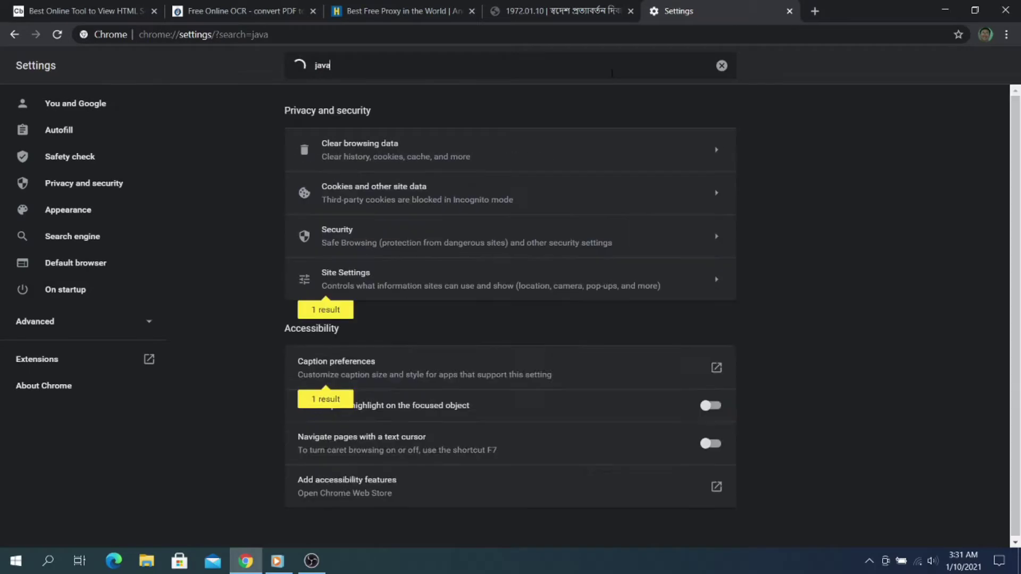
text(s)
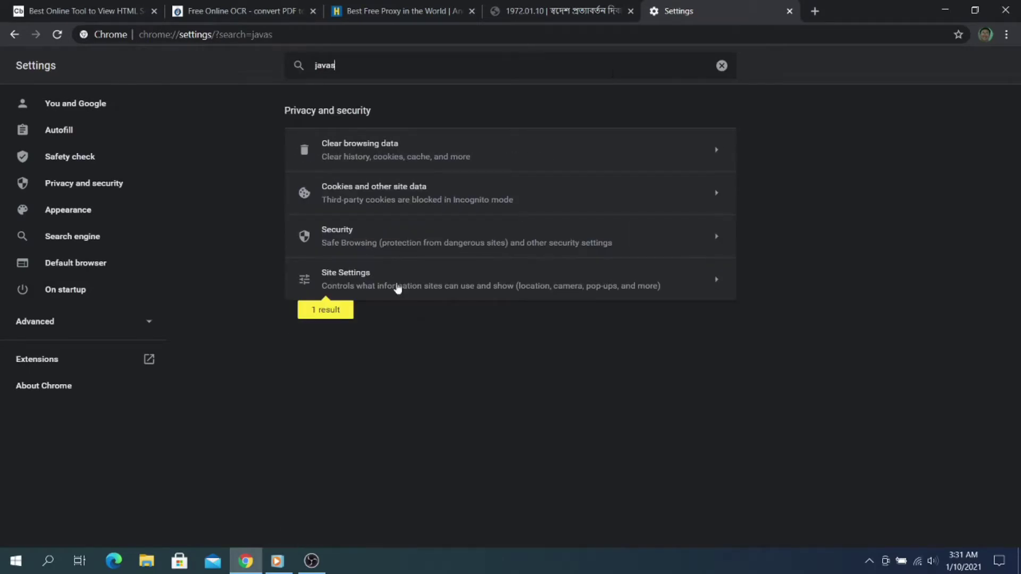
click(368, 284)
scroll(371, 283, down, 10)
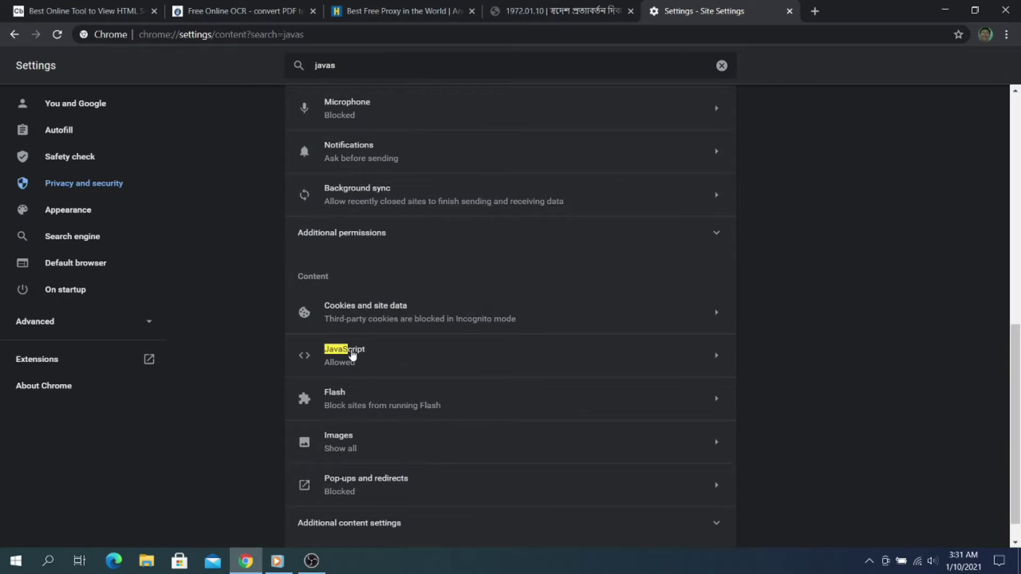
Open the JavaScript site setting and copy the speech article's address from its own browser tab.
click(352, 354)
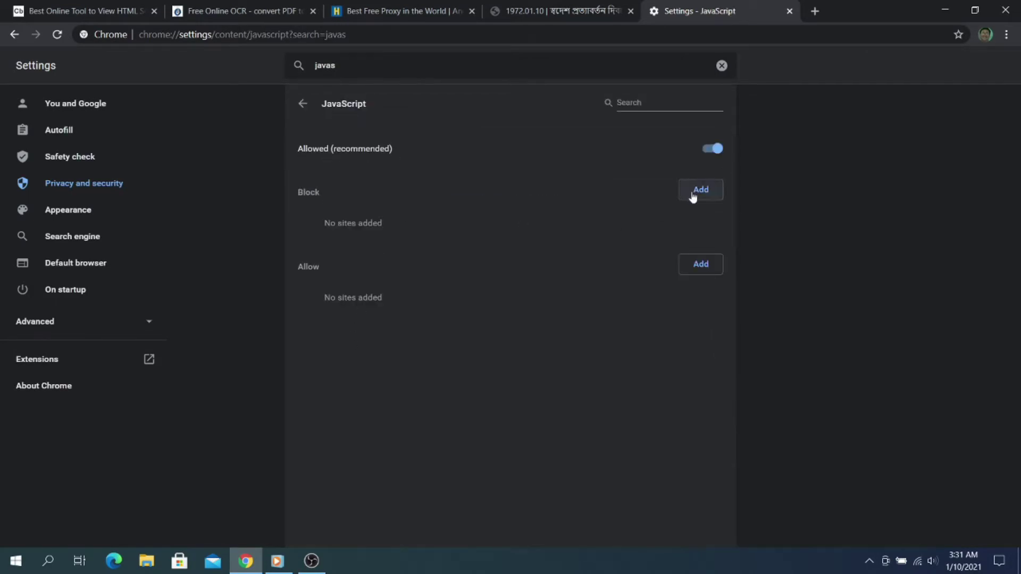
click(548, 15)
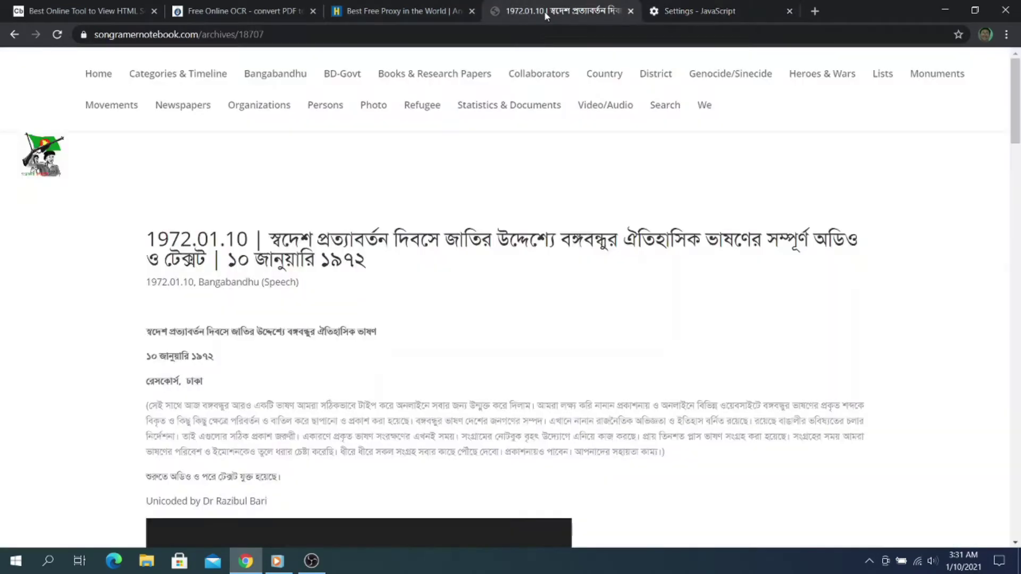
click(538, 33)
right_click(185, 34)
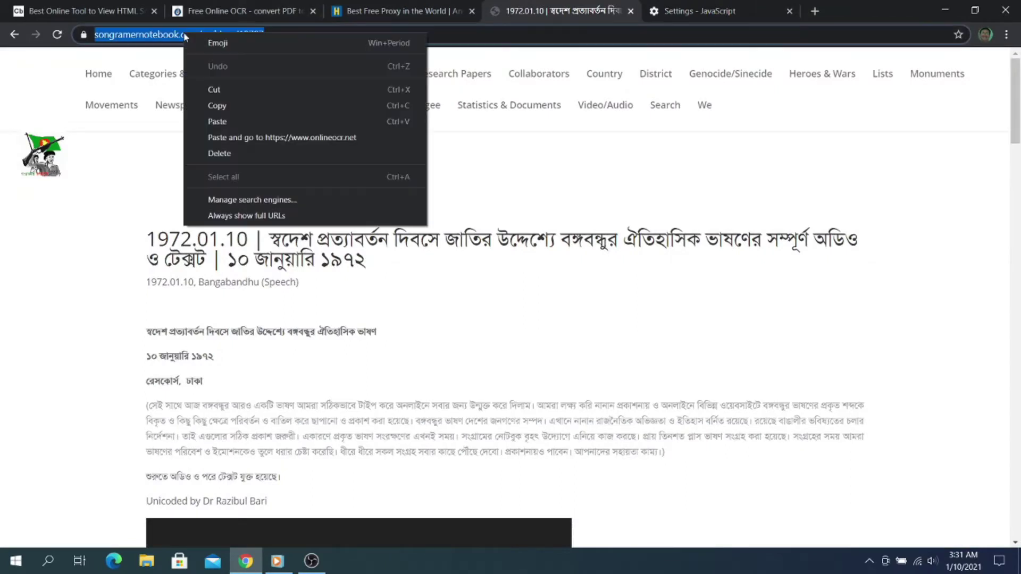
click(247, 114)
click(686, 12)
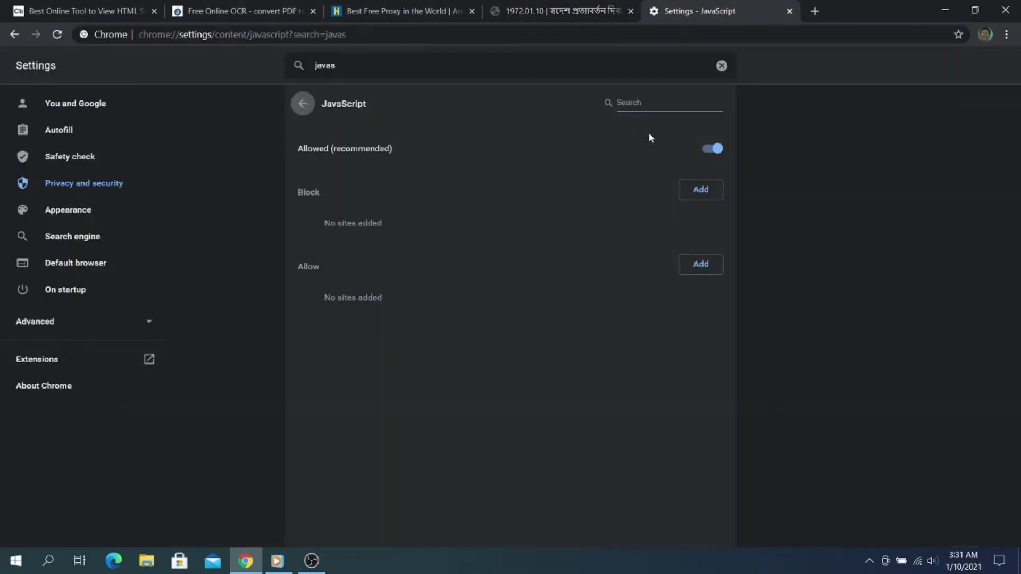
click(700, 190)
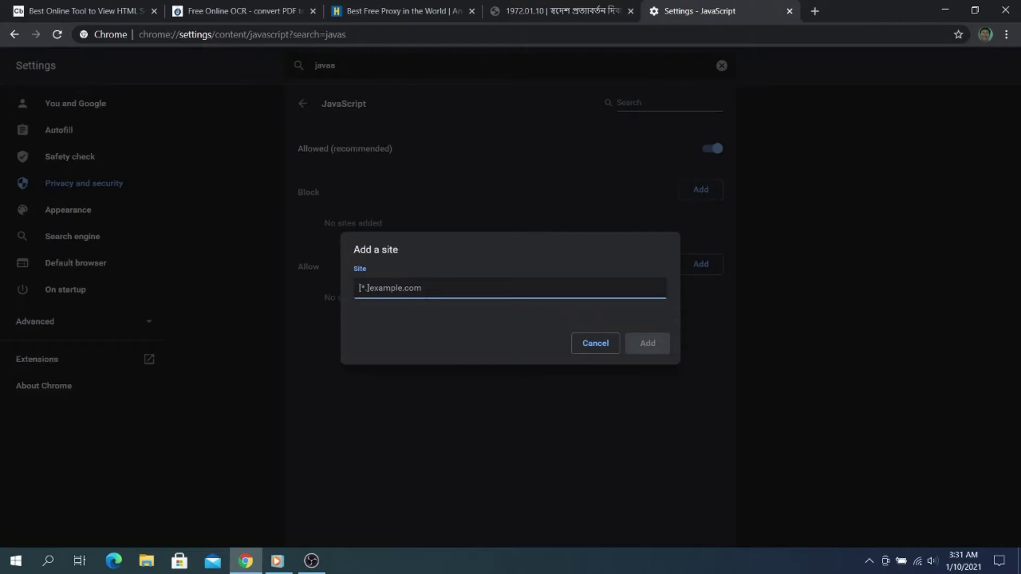
right_click(424, 286)
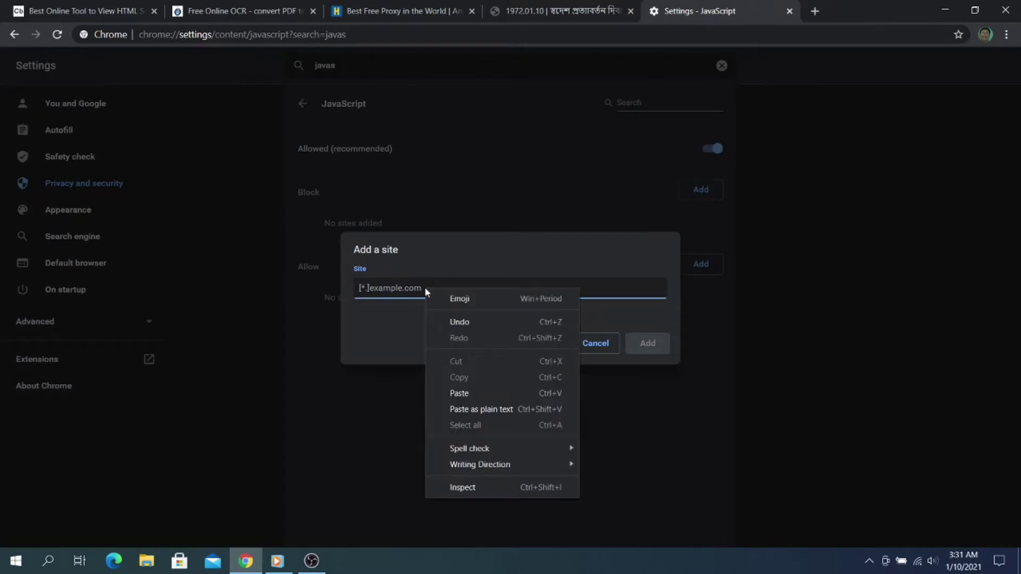
click(473, 407)
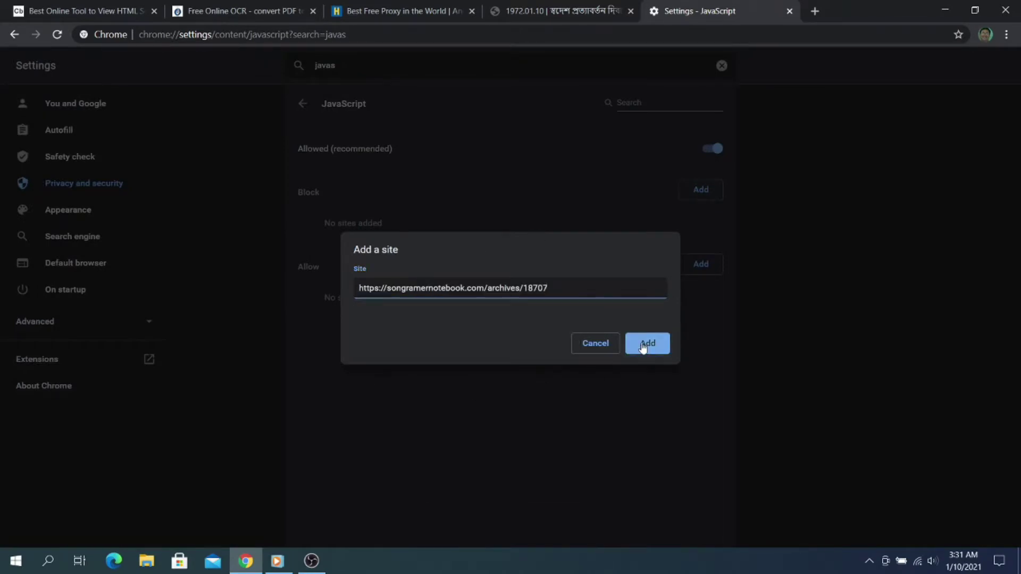
click(646, 344)
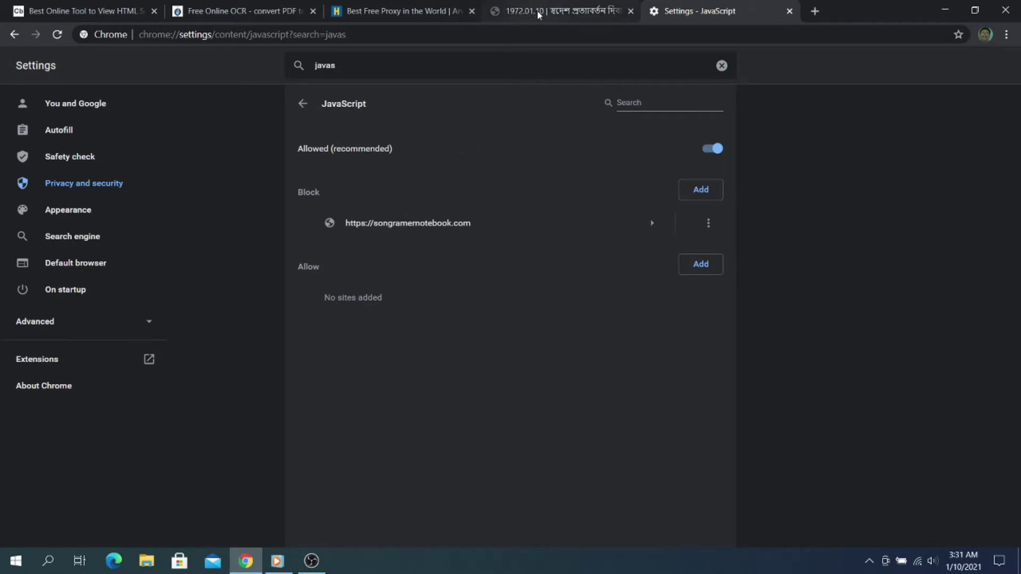
Return to the speech article, reload it and close the JavaScript settings tab.
click(559, 15)
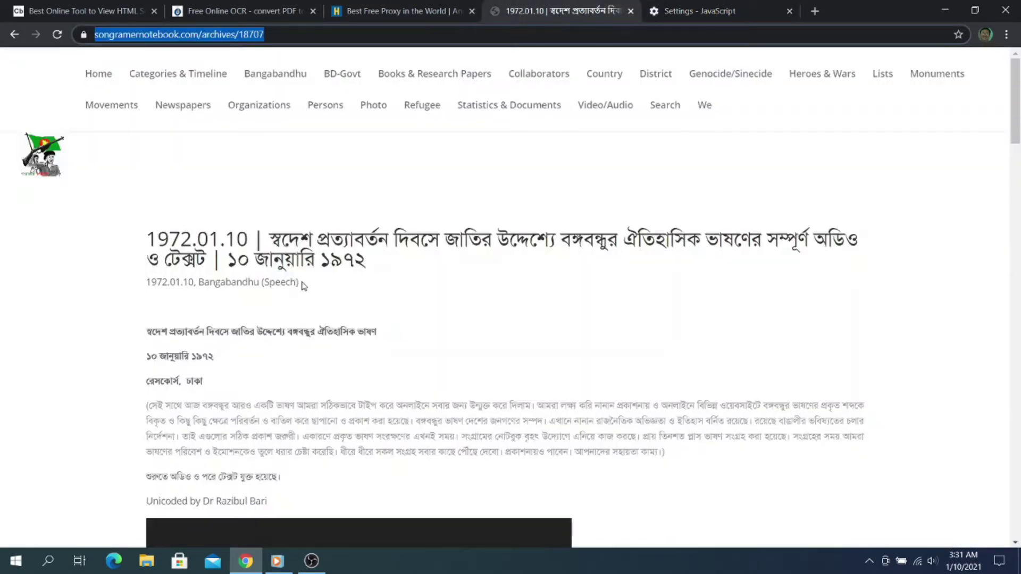
scroll(302, 286, down, 5)
scroll(301, 282, up, 5)
click(59, 35)
click(790, 12)
scroll(345, 392, down, 8)
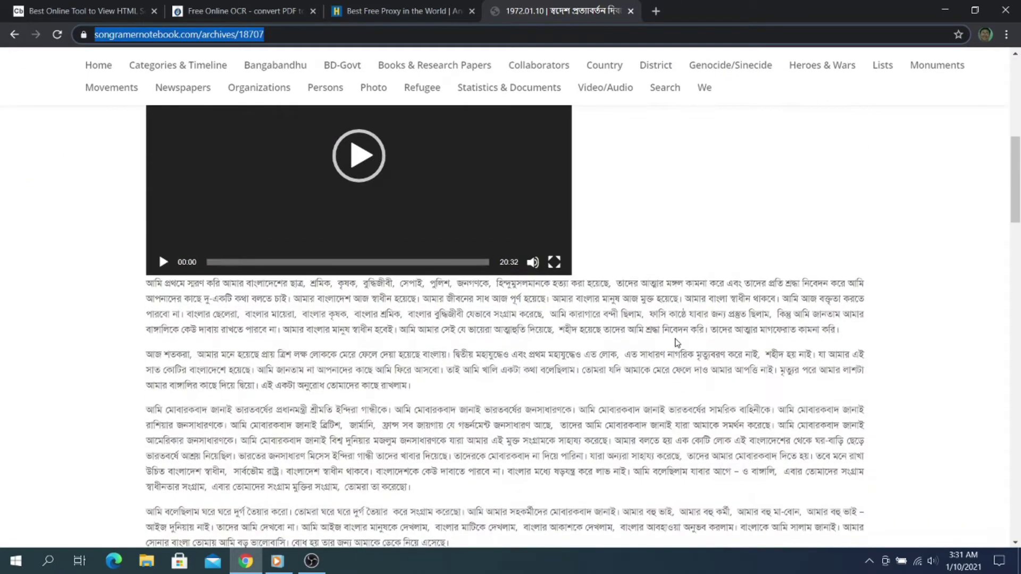
scroll(677, 343, up, 8)
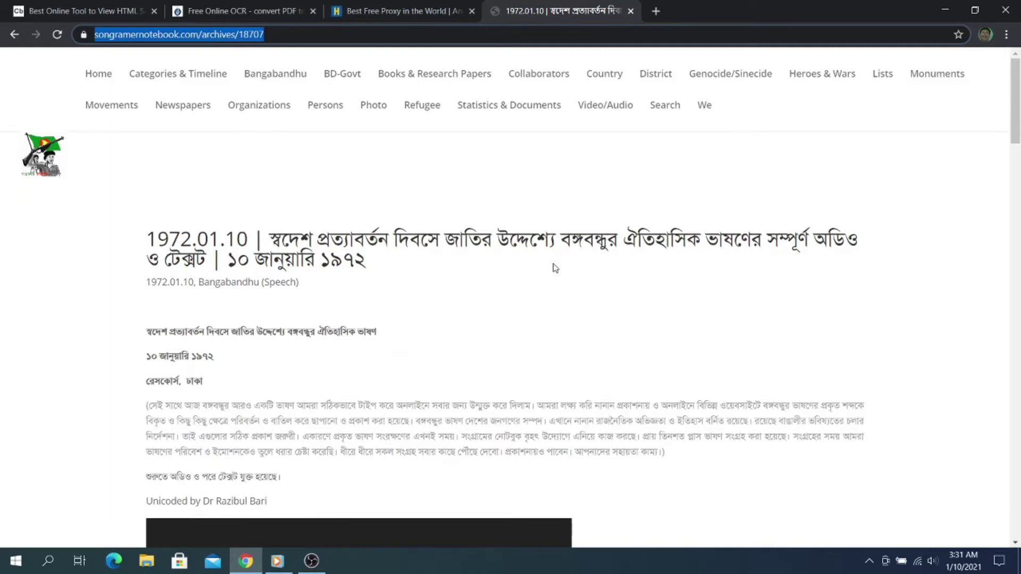
Test whether the context menu opens on the article's title, and dismiss it.
scroll(675, 244, down, 10)
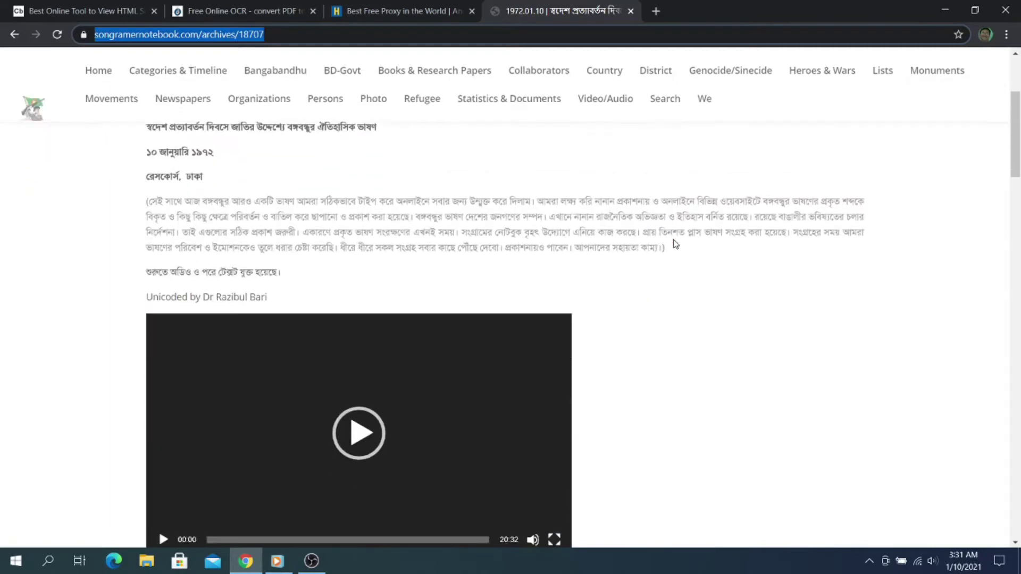
scroll(677, 244, up, 10)
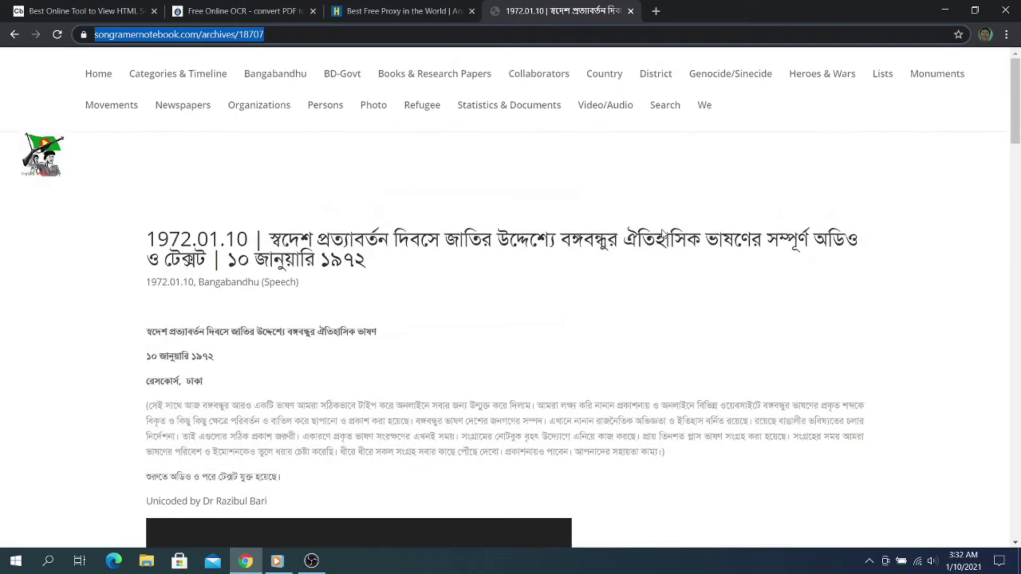
right_click(665, 228)
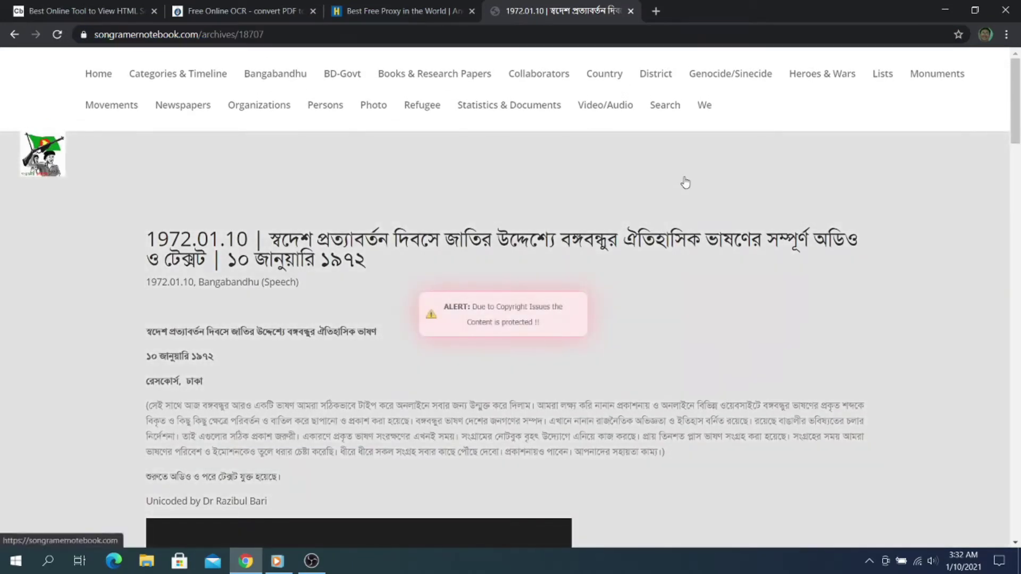
right_click(682, 240)
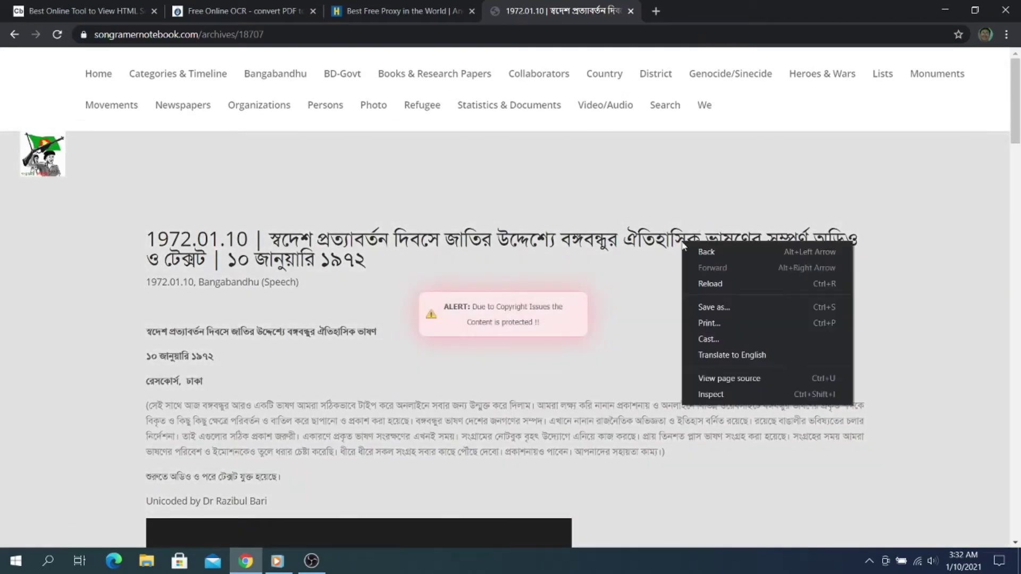
click(596, 255)
Open Developer tools for the article and examine the page's markup under Elements down to the closing html tag.
click(1006, 35)
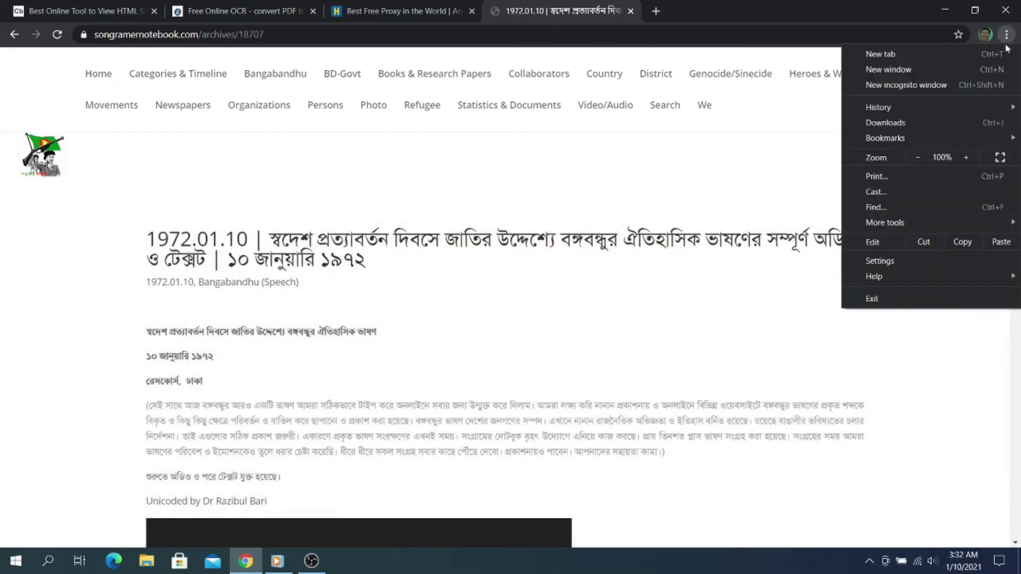
mouse_move(923, 229)
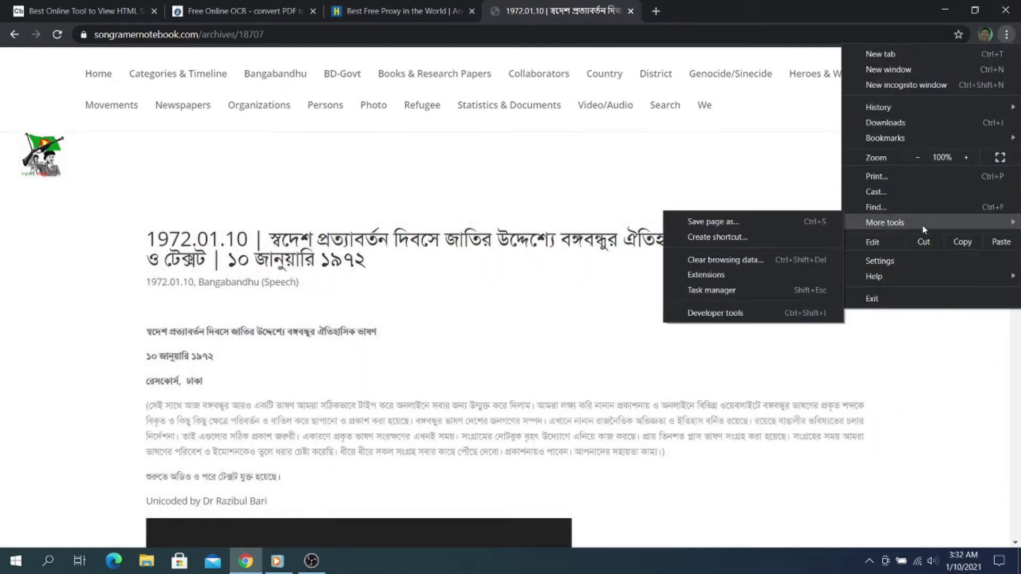
click(715, 314)
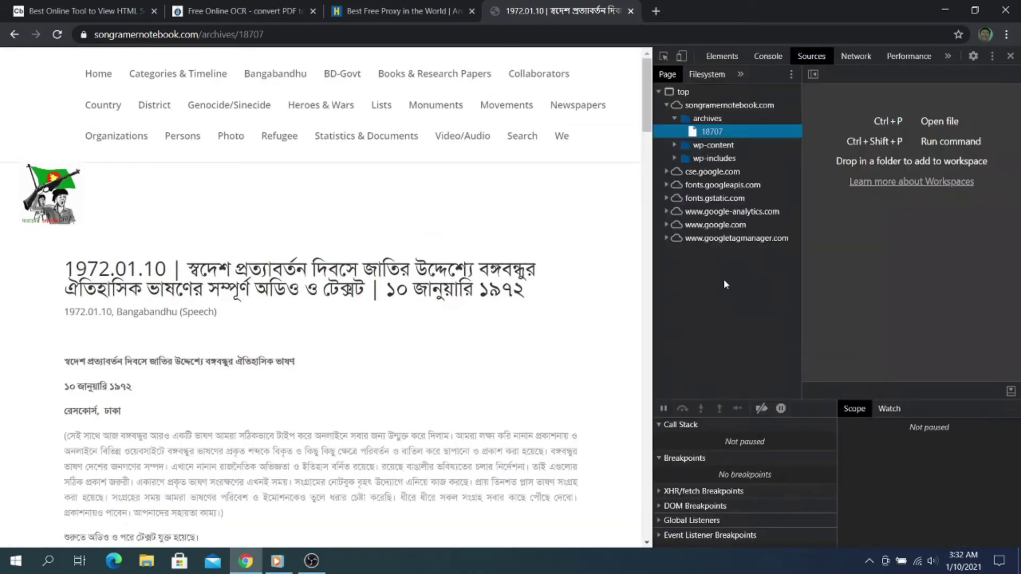
click(716, 57)
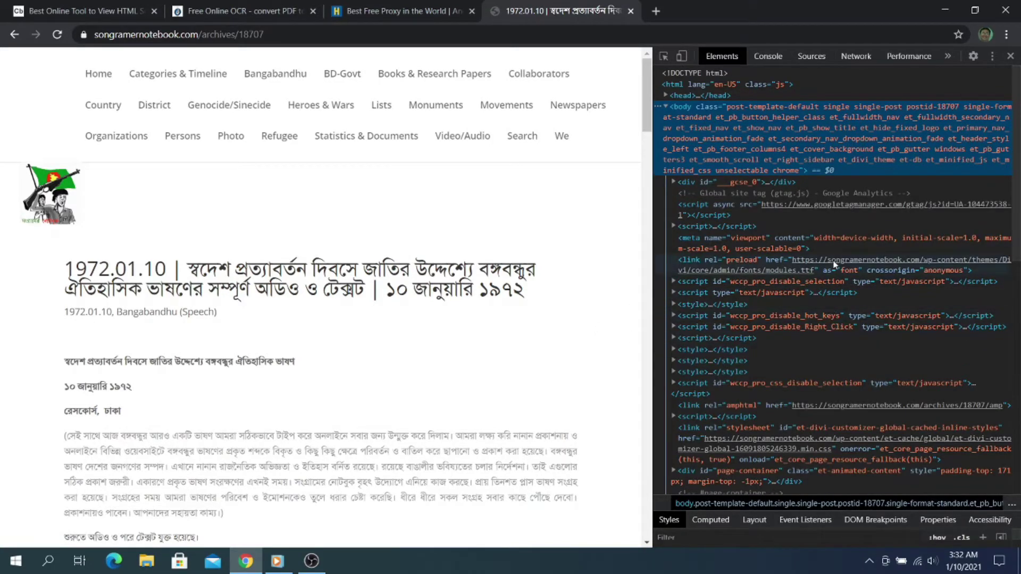
scroll(834, 265, down, 5)
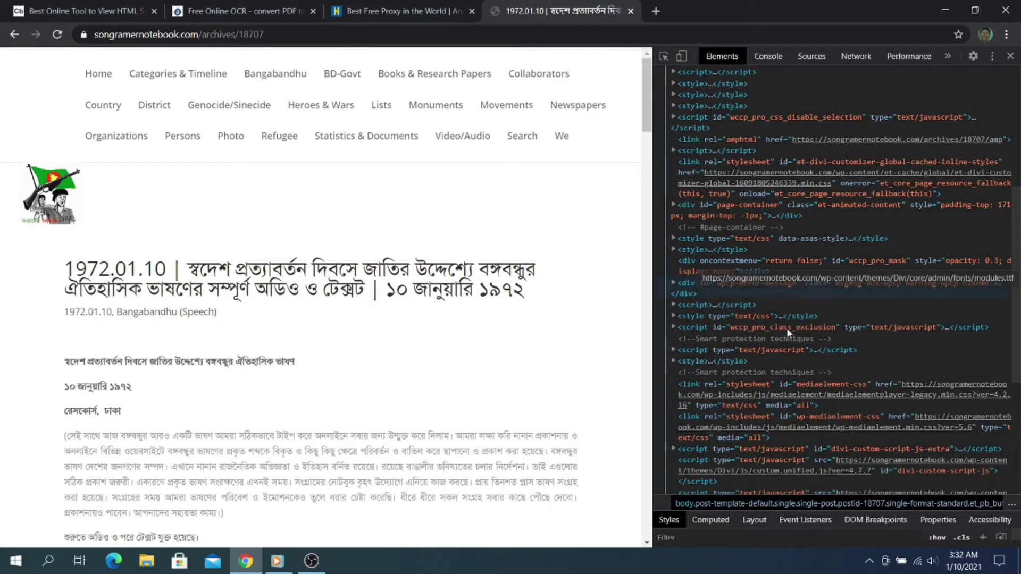
scroll(859, 311, down, 3)
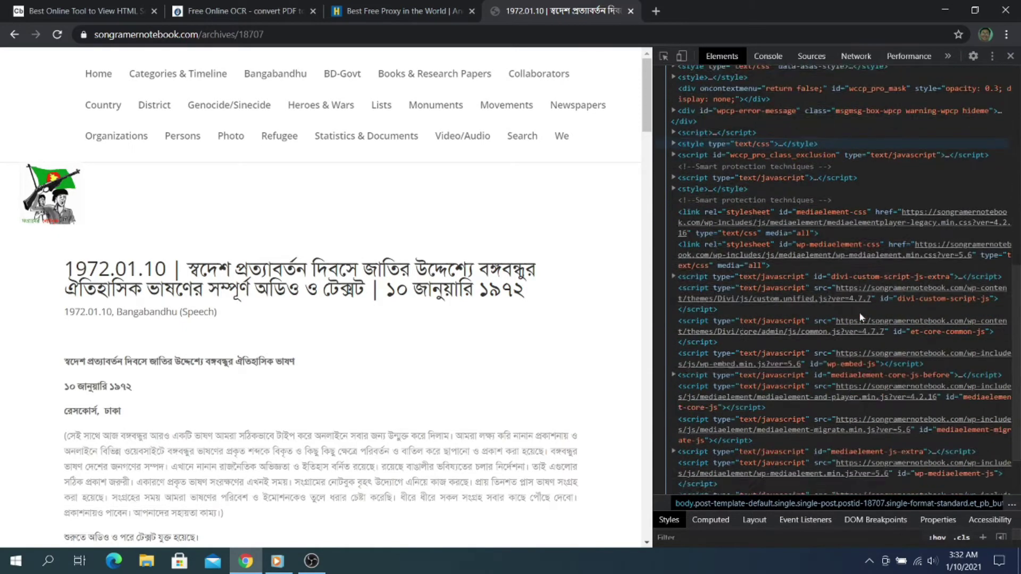
scroll(859, 312, down, 2)
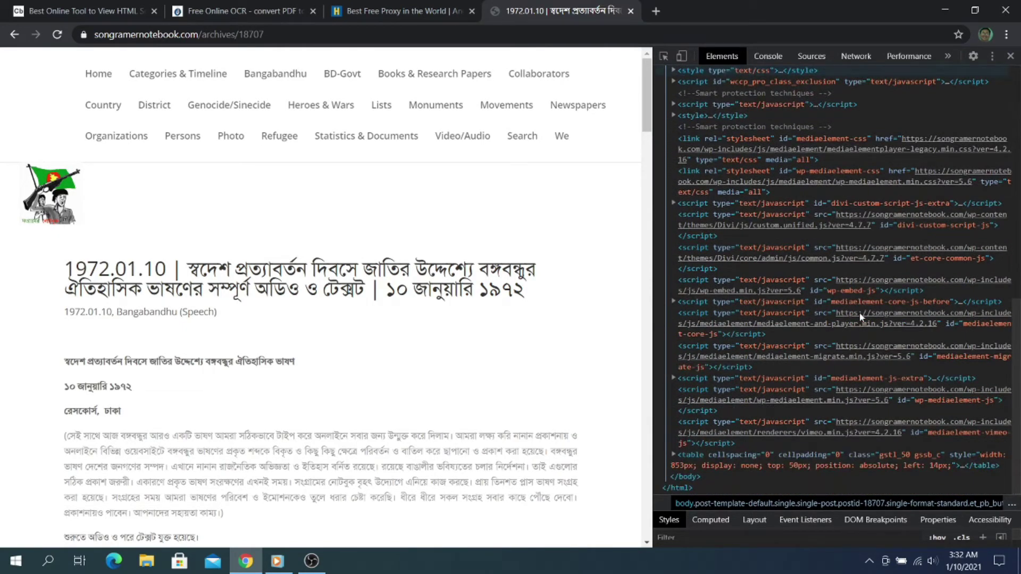
Search the page's markup for "স্বদেশ" and select the og:description meta element, closing Developer tools when done.
key(ctrl+f)
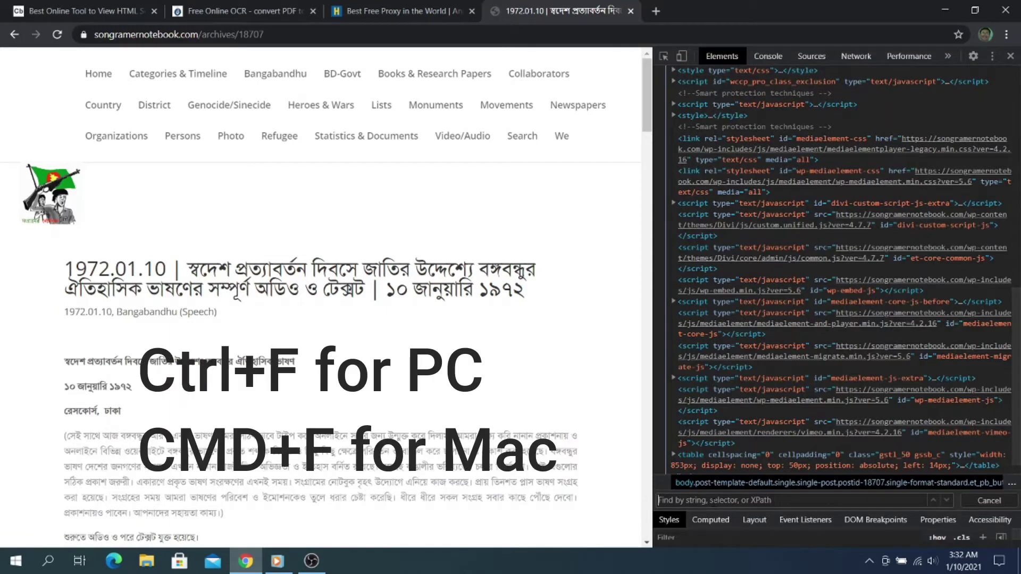
text(স্বদে)
text(শ)
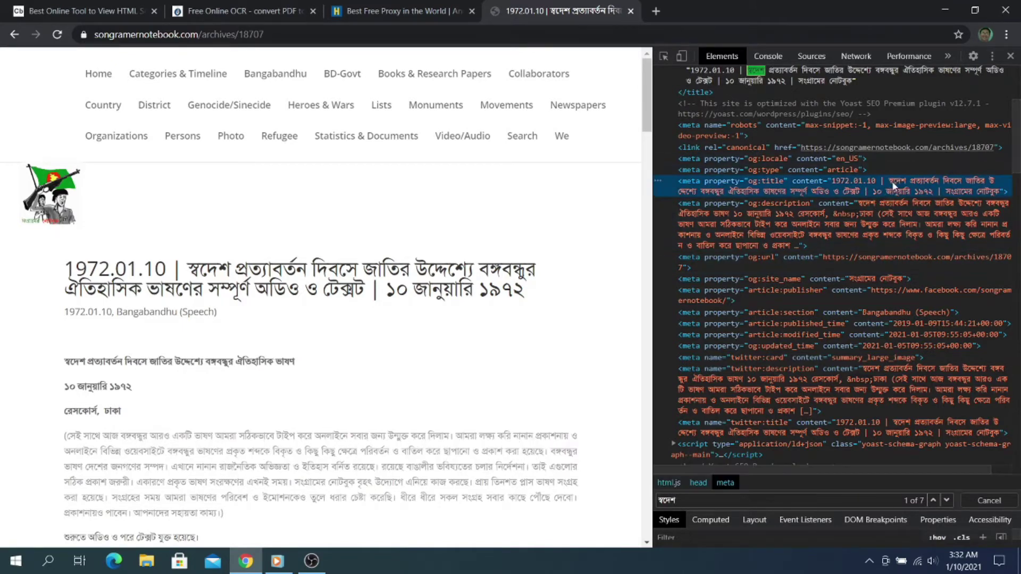
click(899, 219)
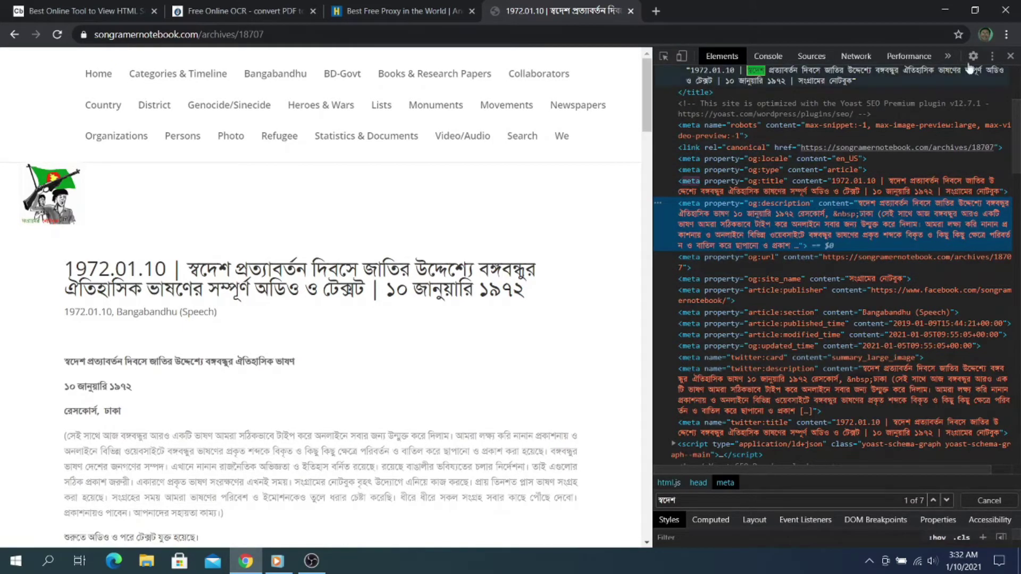
click(1010, 56)
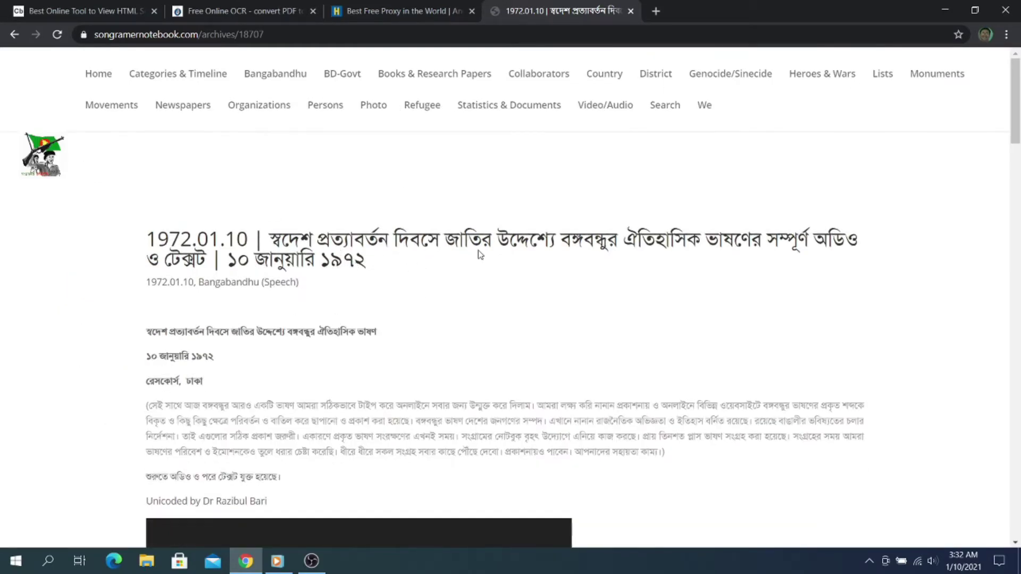
Look through the speech article's body paragraphs below the video and return to its title.
scroll(490, 255, down, 3)
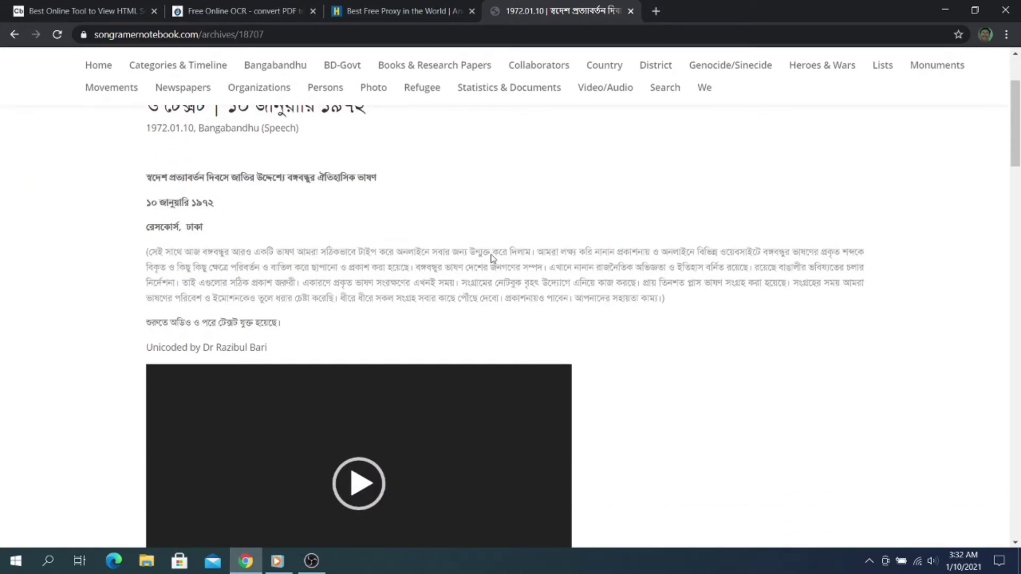
scroll(490, 255, down, 7)
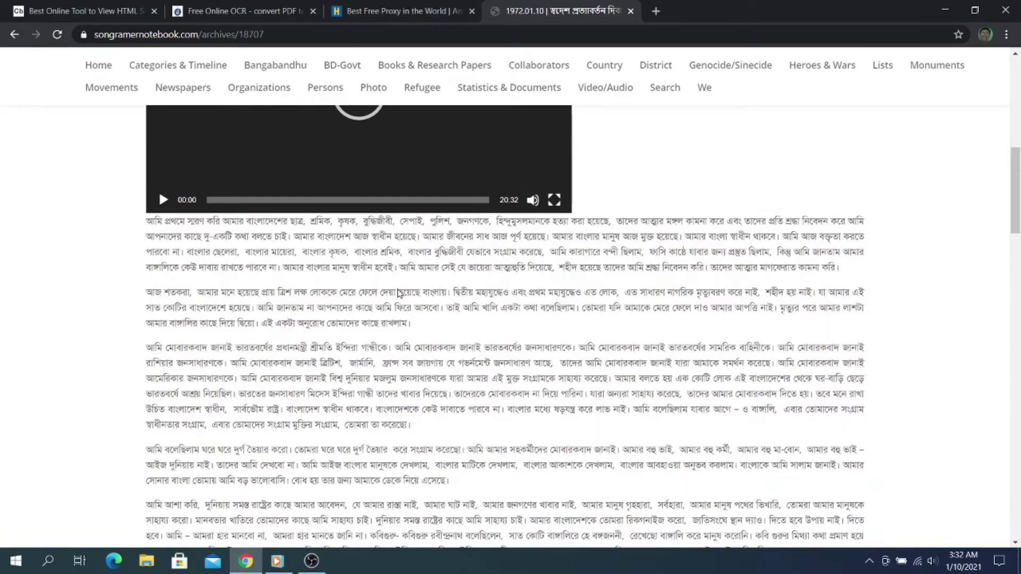
scroll(398, 293, down, 4)
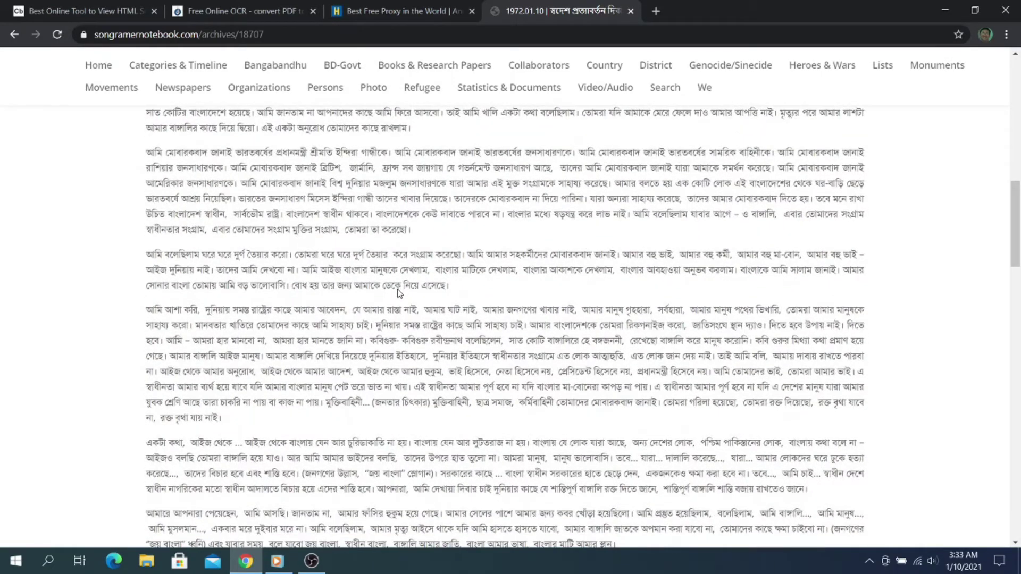
scroll(398, 293, down, 3)
scroll(397, 293, up, 5)
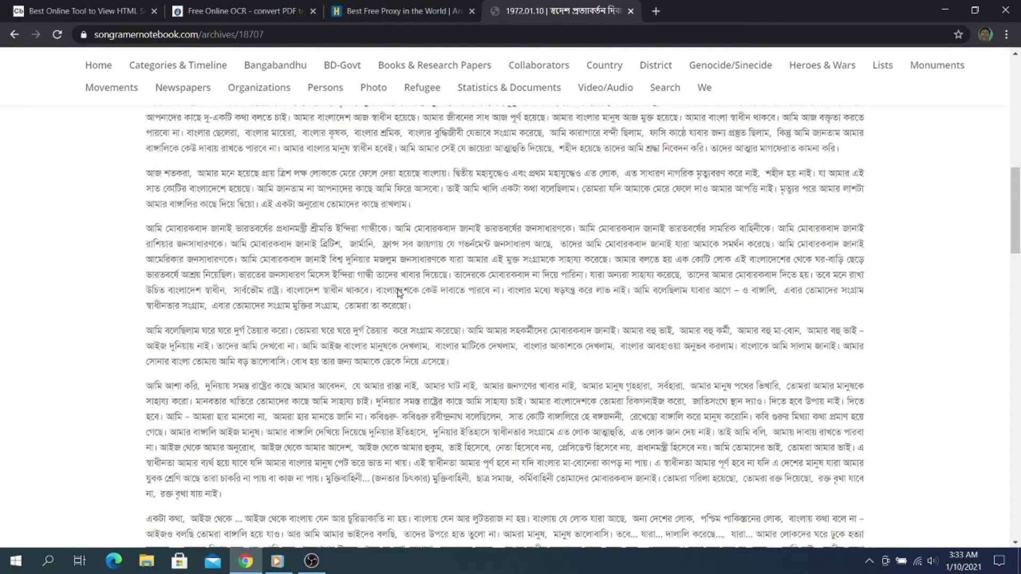
scroll(398, 293, up, 10)
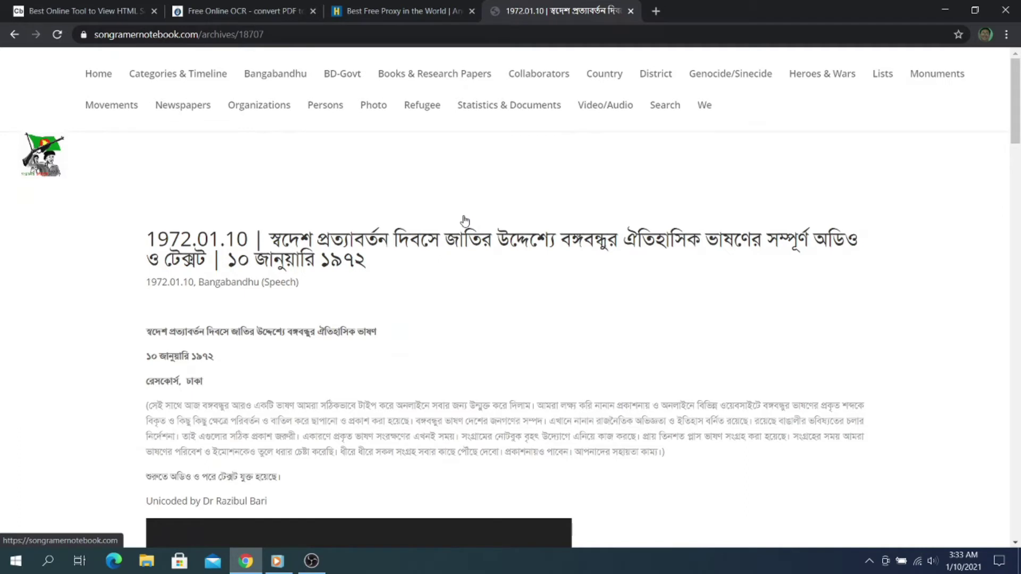
Copy the article's web address and paste it as the site to access on the HMA Free Proxy page.
click(414, 35)
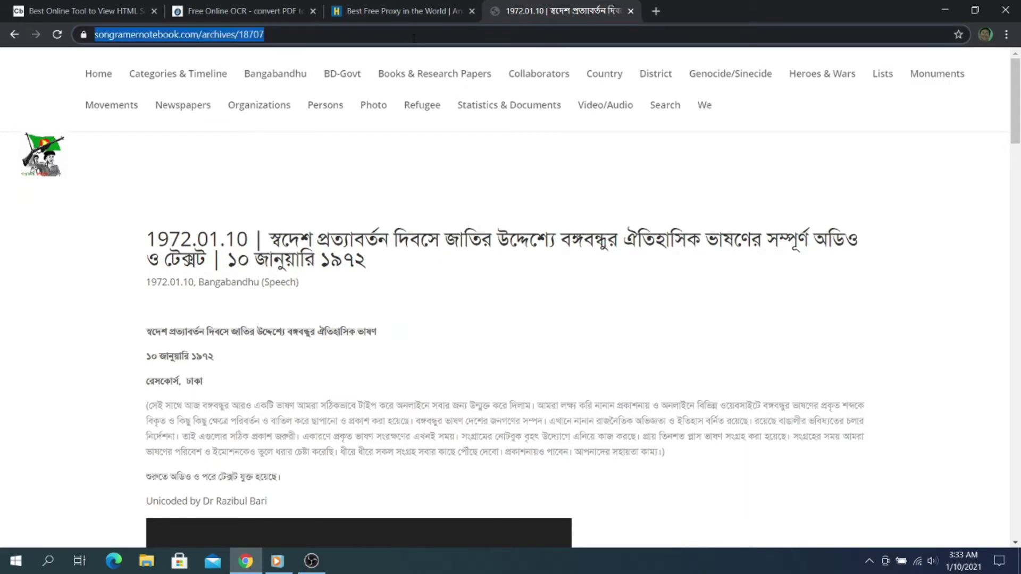
right_click(216, 34)
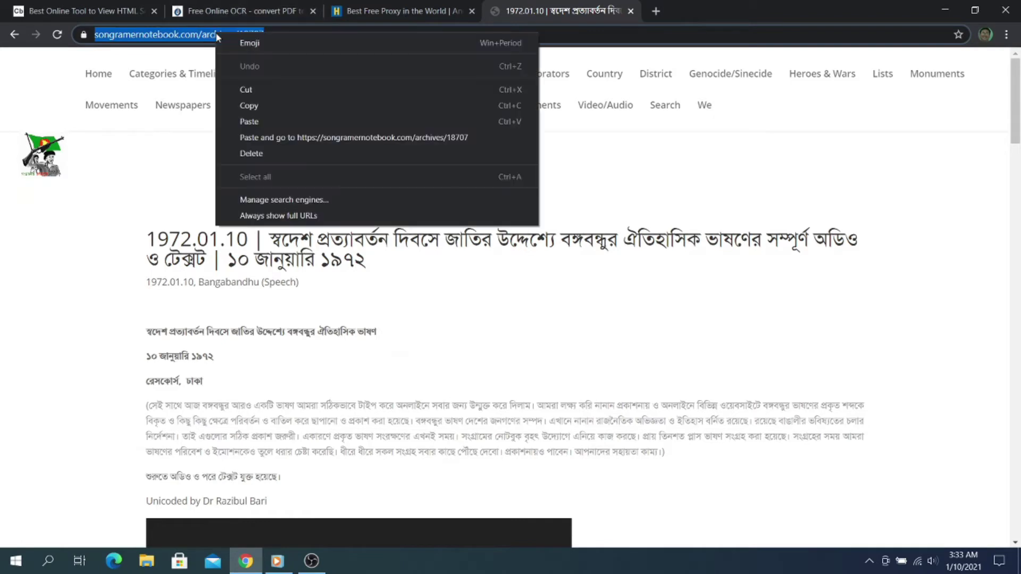
click(263, 106)
click(399, 10)
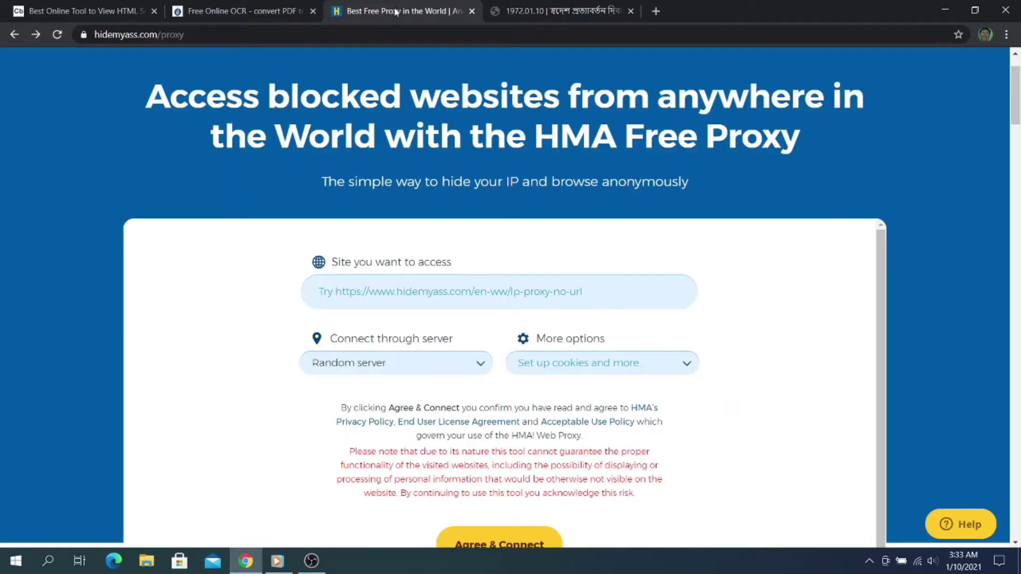
click(410, 295)
right_click(410, 293)
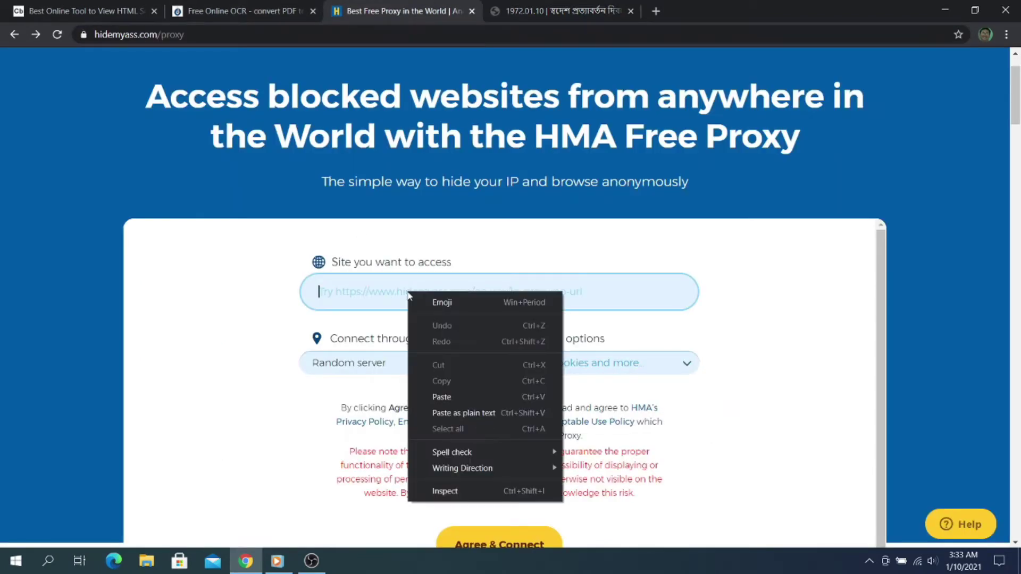
click(463, 397)
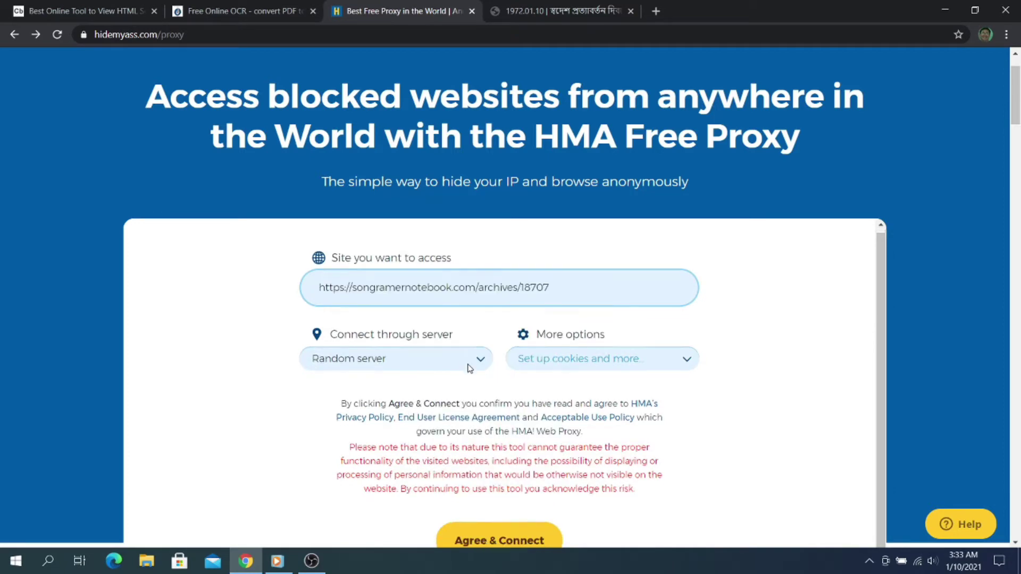
Agree and connect through the random proxy server, and look through the article as loaded in the proxy.
scroll(472, 471, down, 1)
click(484, 515)
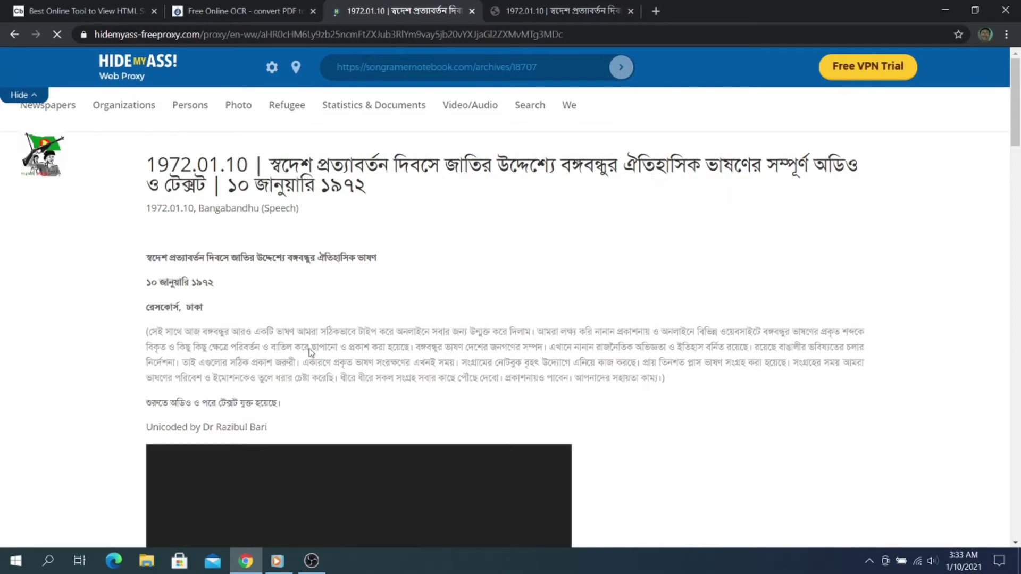
scroll(445, 231, down, 8)
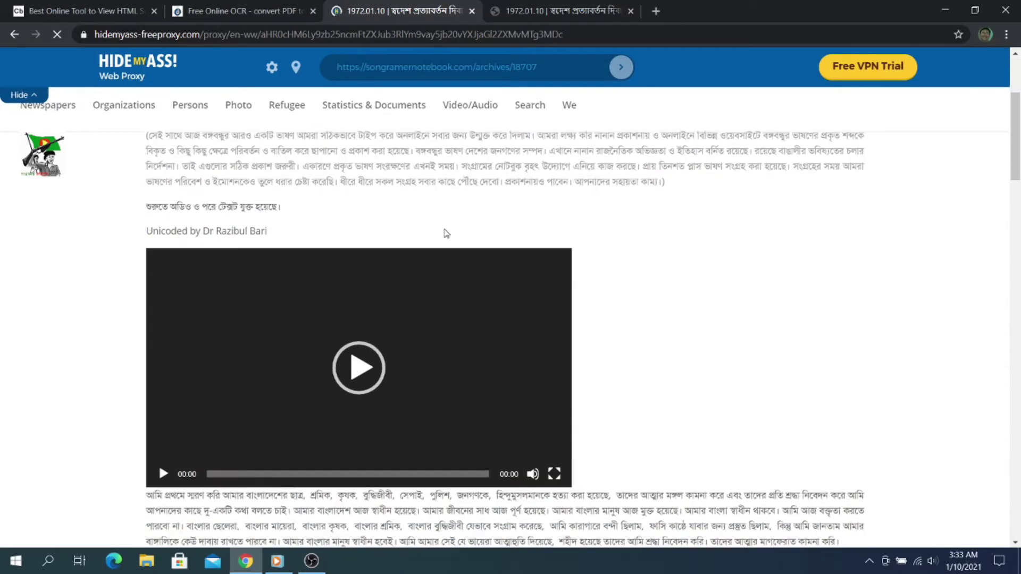
scroll(445, 234, down, 3)
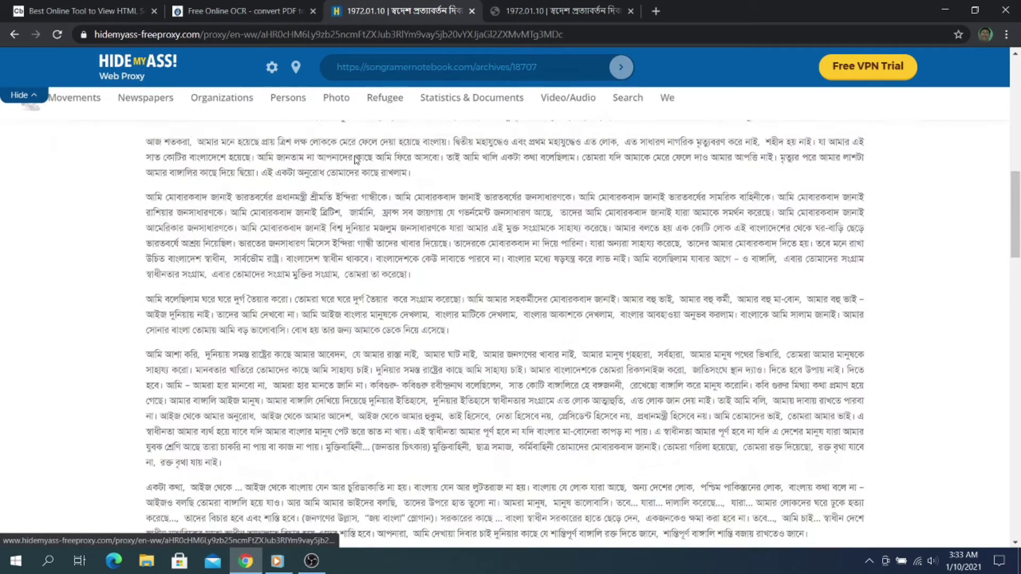
scroll(407, 252, up, 12)
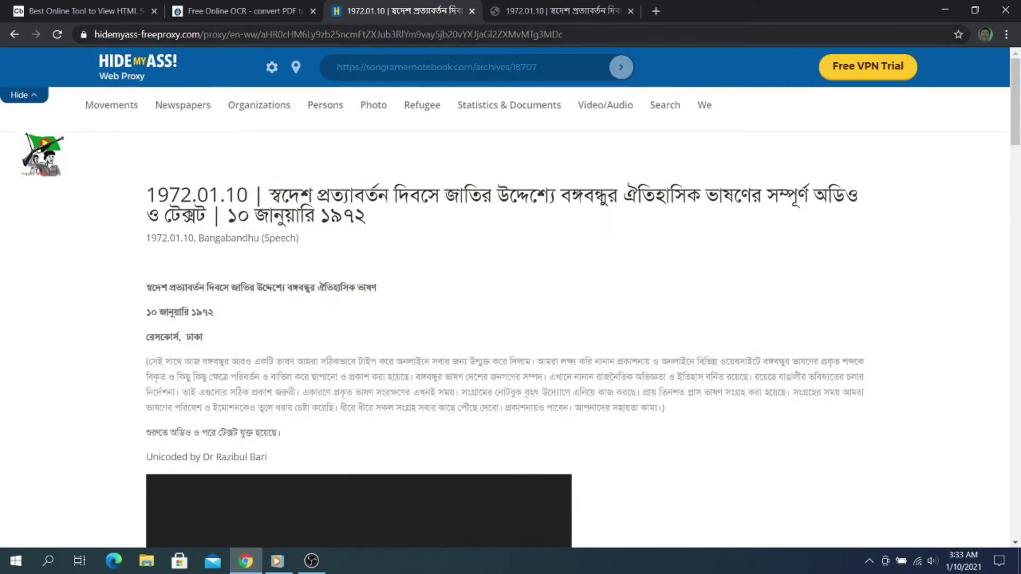
Switch to the original article's tab and look through the speech's body paragraphs below the video.
click(555, 12)
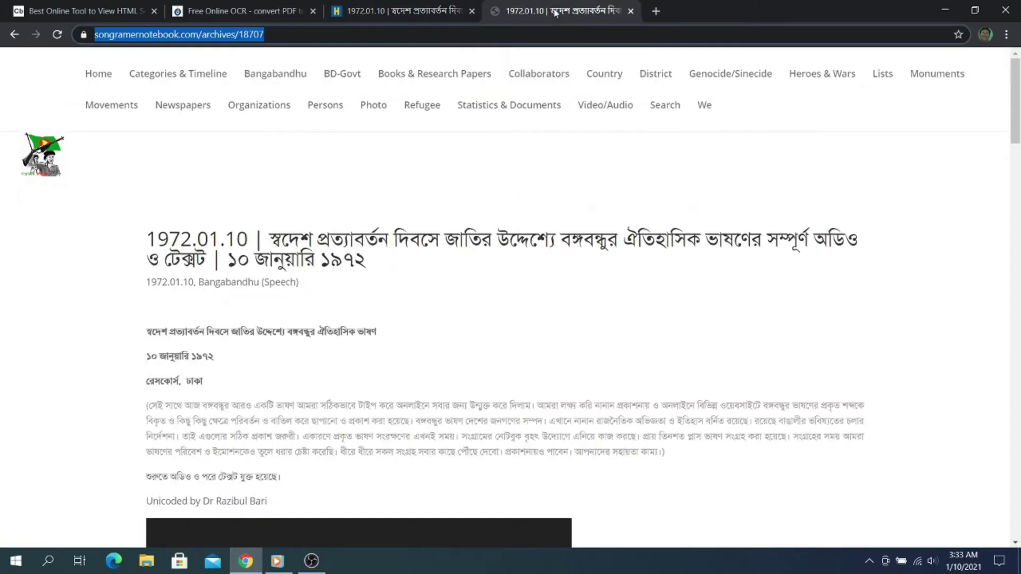
scroll(456, 302, down, 15)
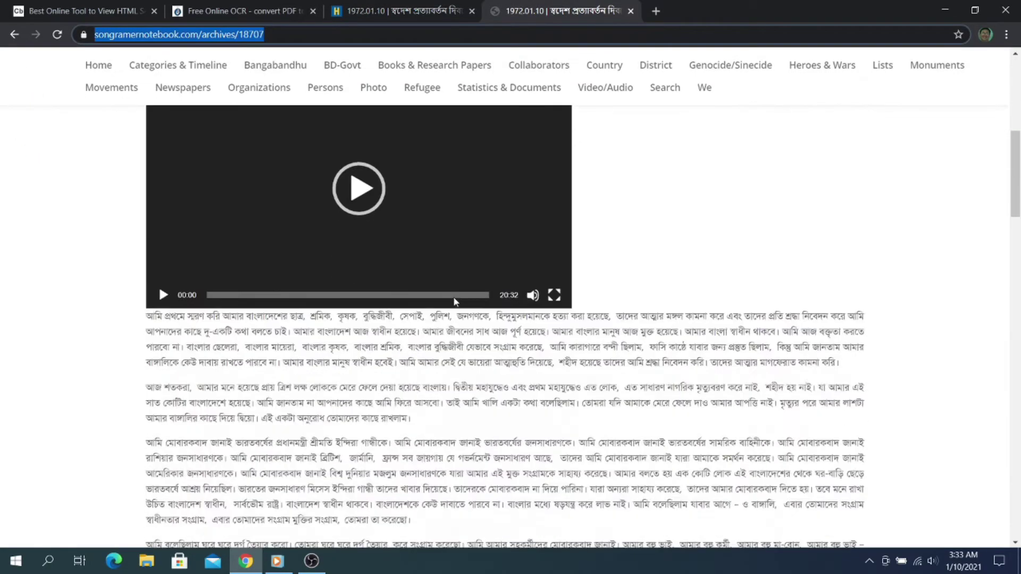
scroll(764, 214, down, 5)
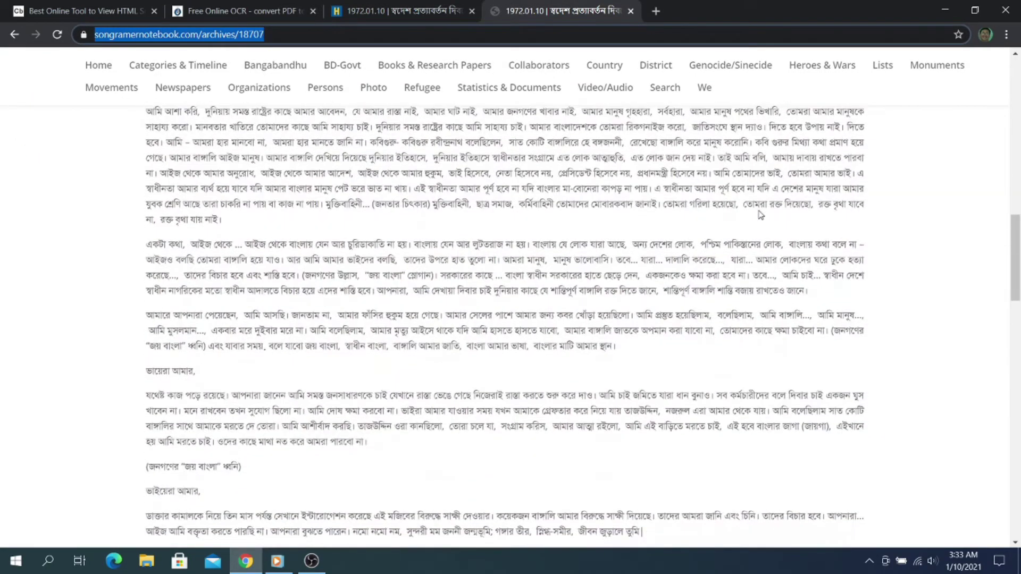
scroll(760, 215, down, 4)
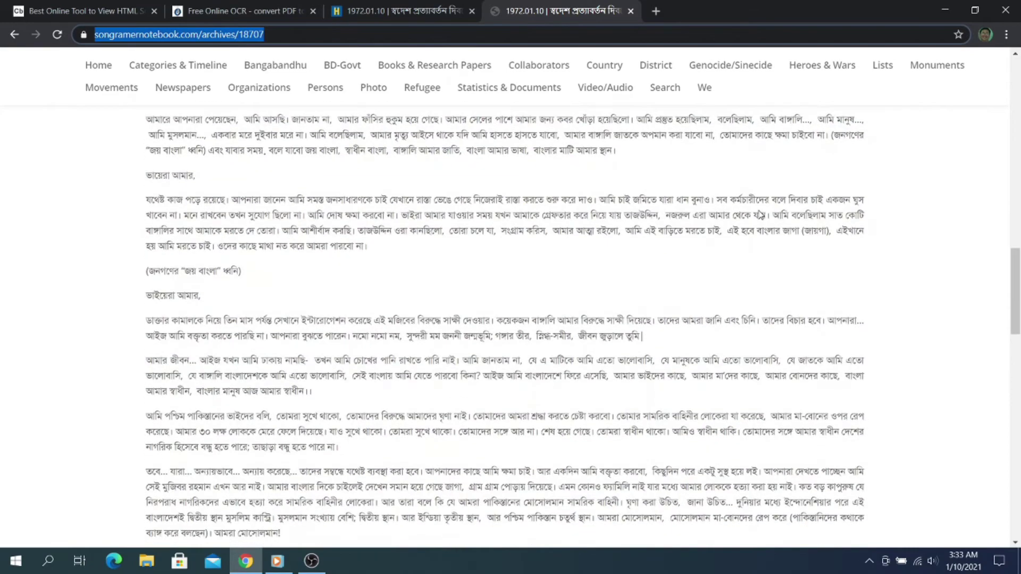
scroll(625, 257, up, 17)
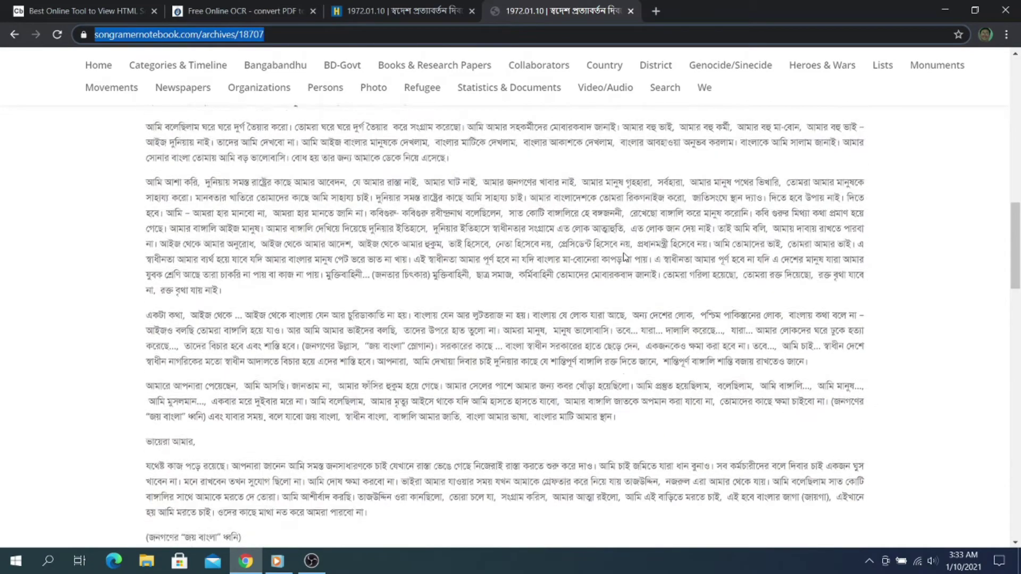
scroll(626, 257, up, 2)
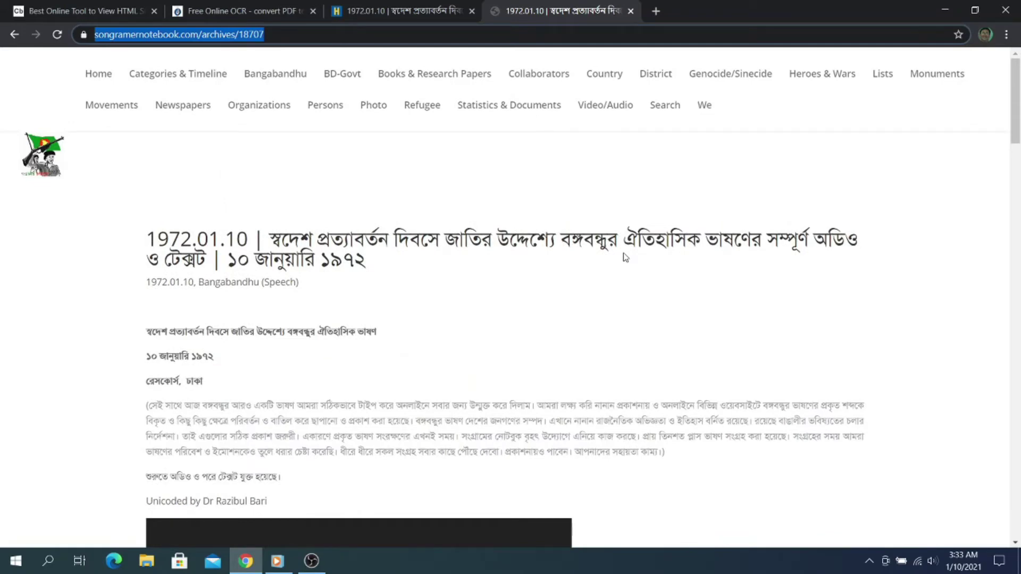
scroll(626, 258, down, 4)
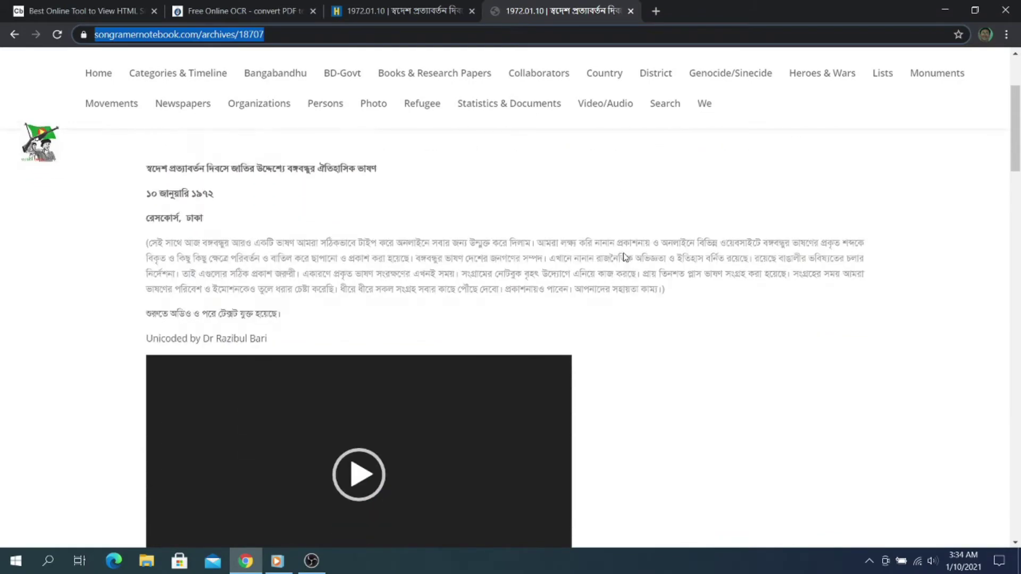
scroll(626, 257, down, 10)
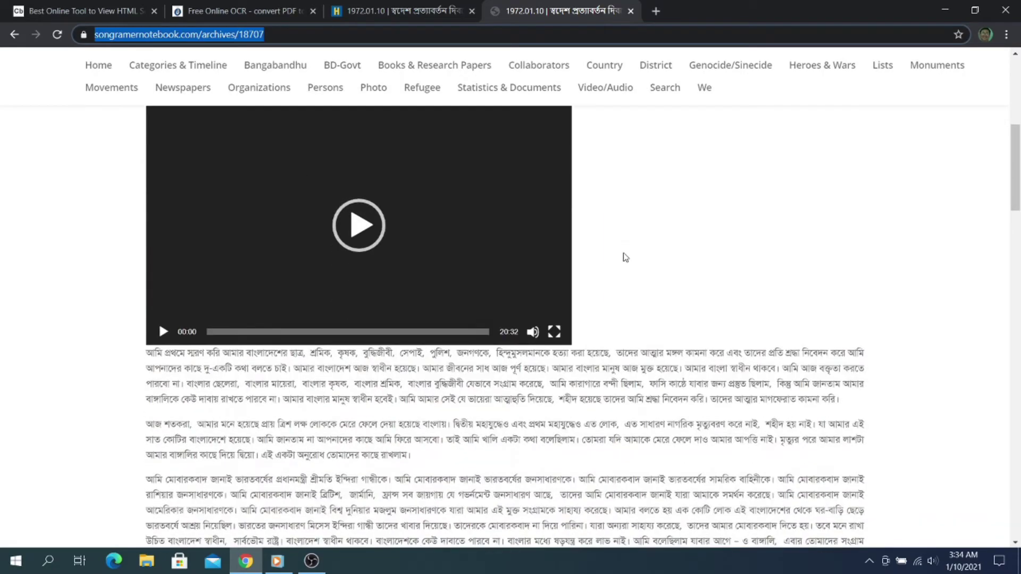
scroll(625, 257, down, 8)
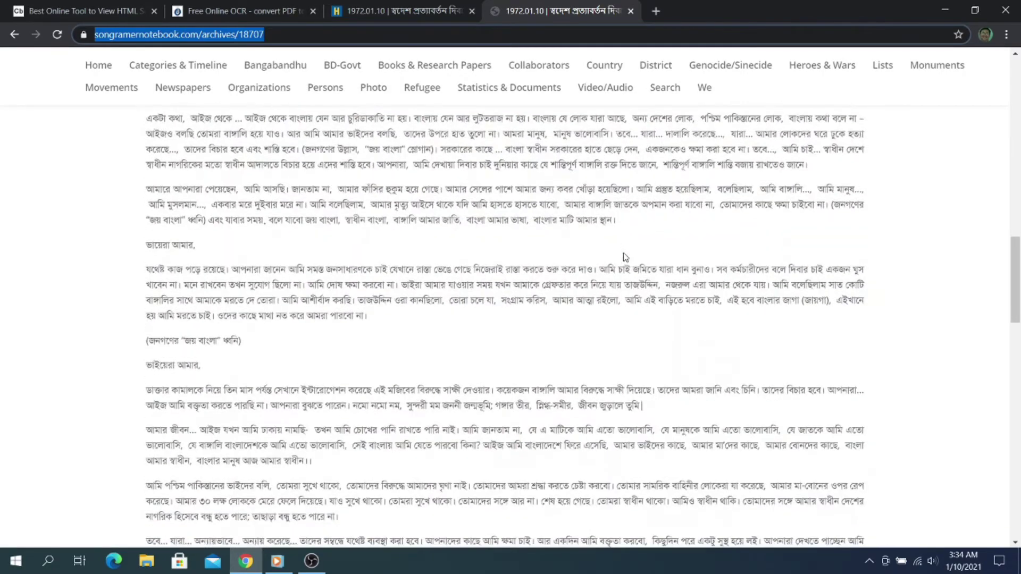
scroll(626, 257, down, 1)
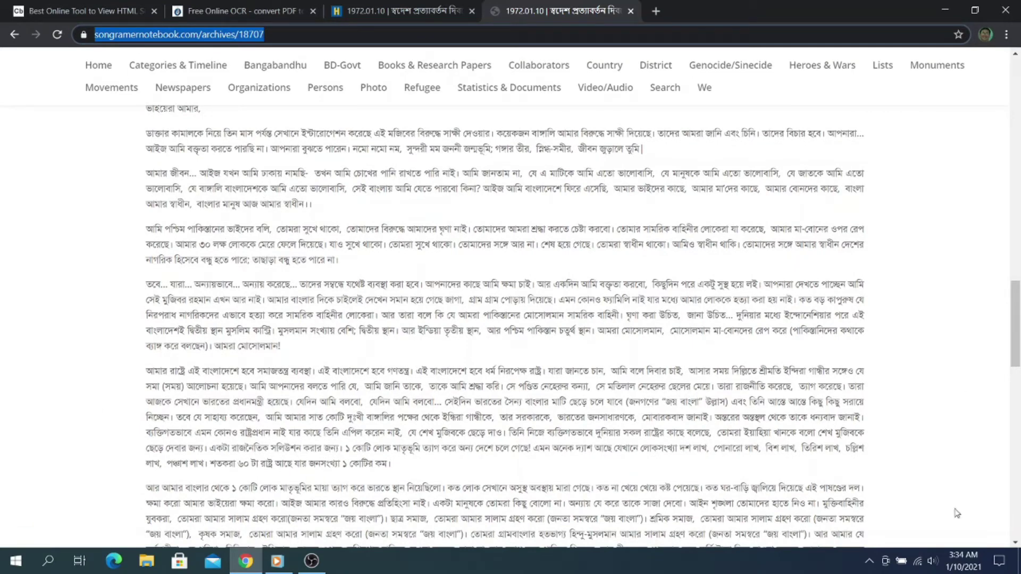
Search Windows for "sni" and open Snipping Tool in front of the article.
click(16, 561)
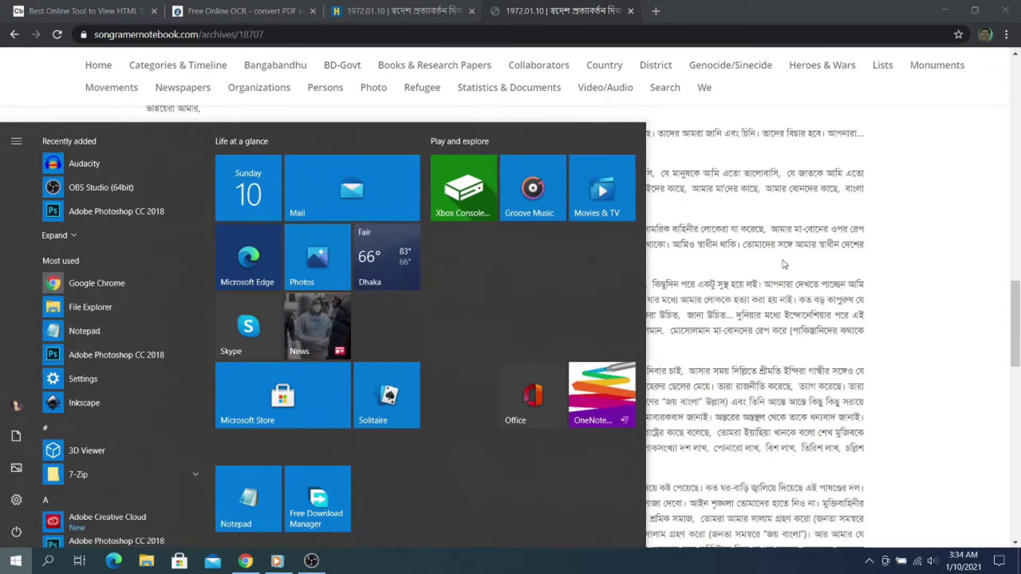
text(ুসহ)
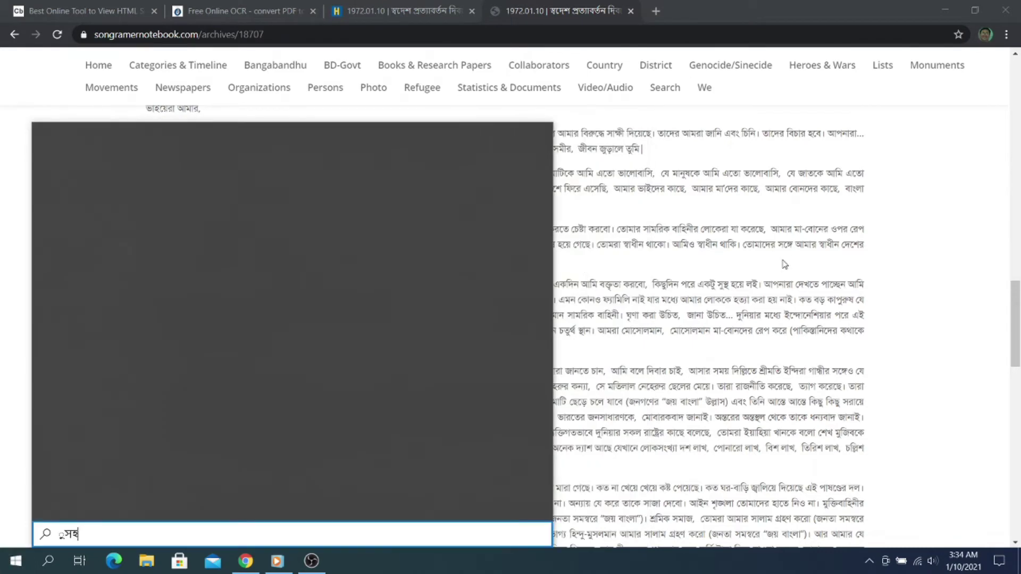
key(BackSpace)
key(BackSpace)
key(BackSpace)
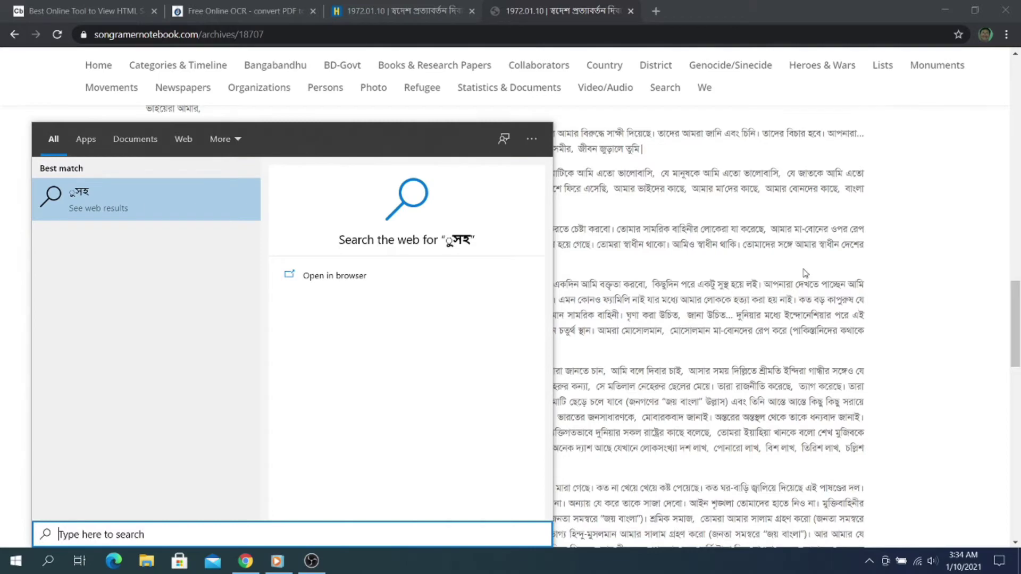
text(sni)
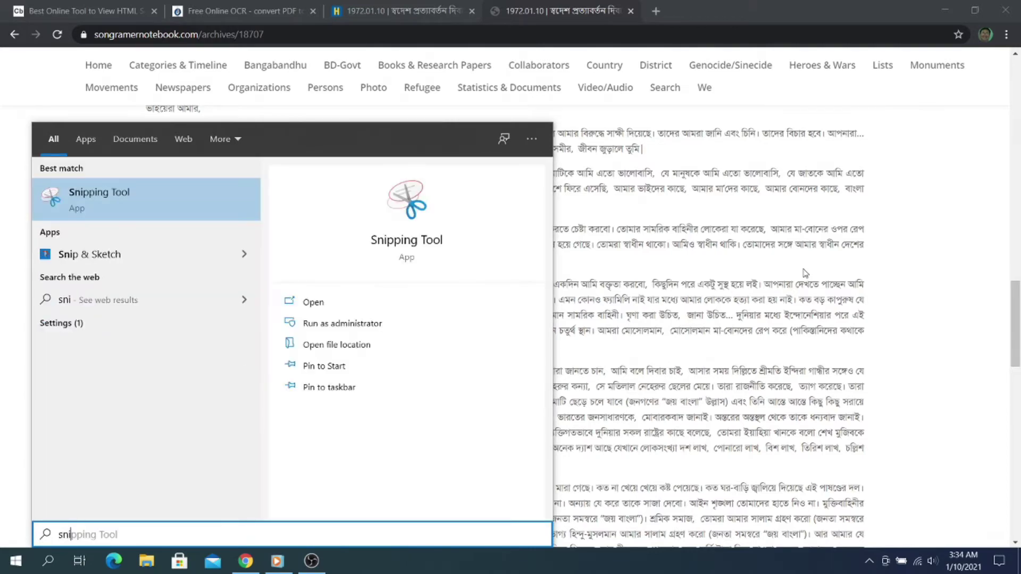
click(65, 211)
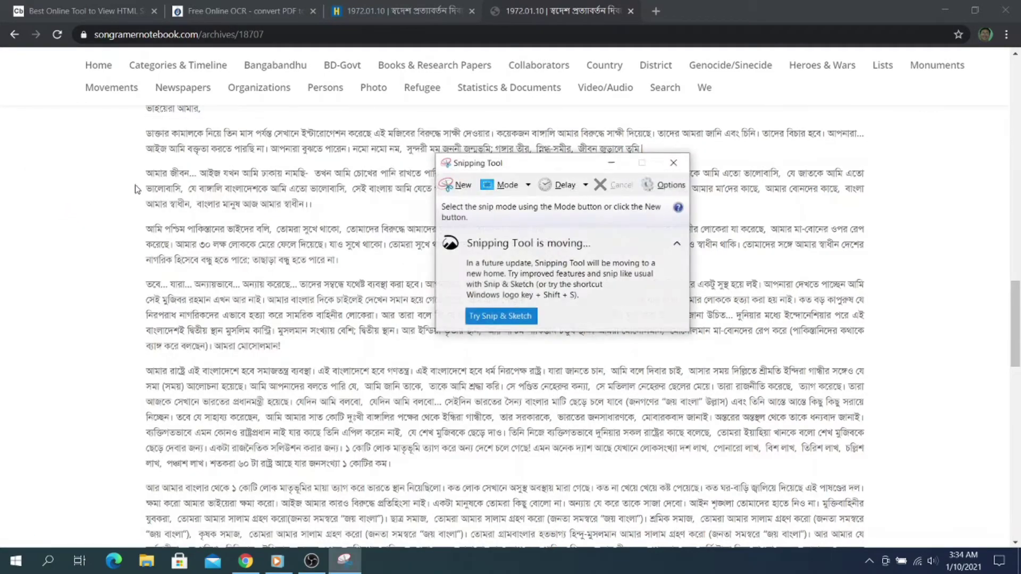
click(220, 229)
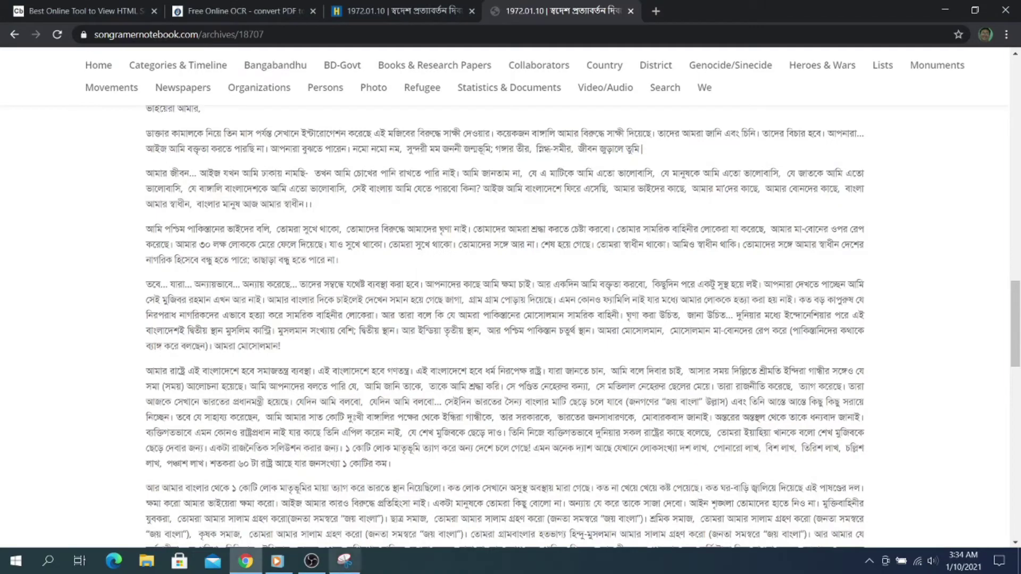
click(351, 568)
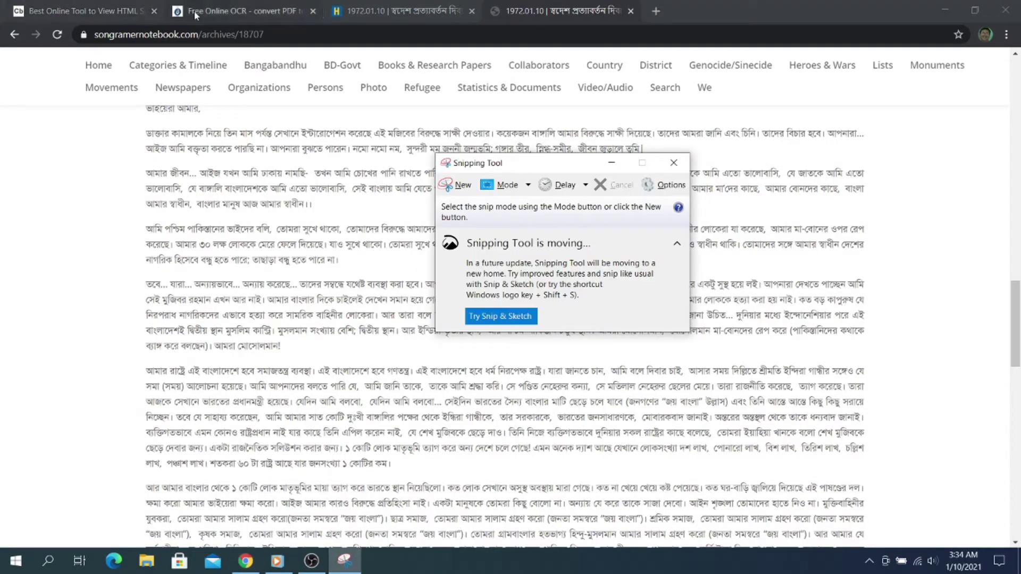
Switch to the Free Online OCR page, examine its upload, language and conversion steps, and highlight the site's address.
click(229, 11)
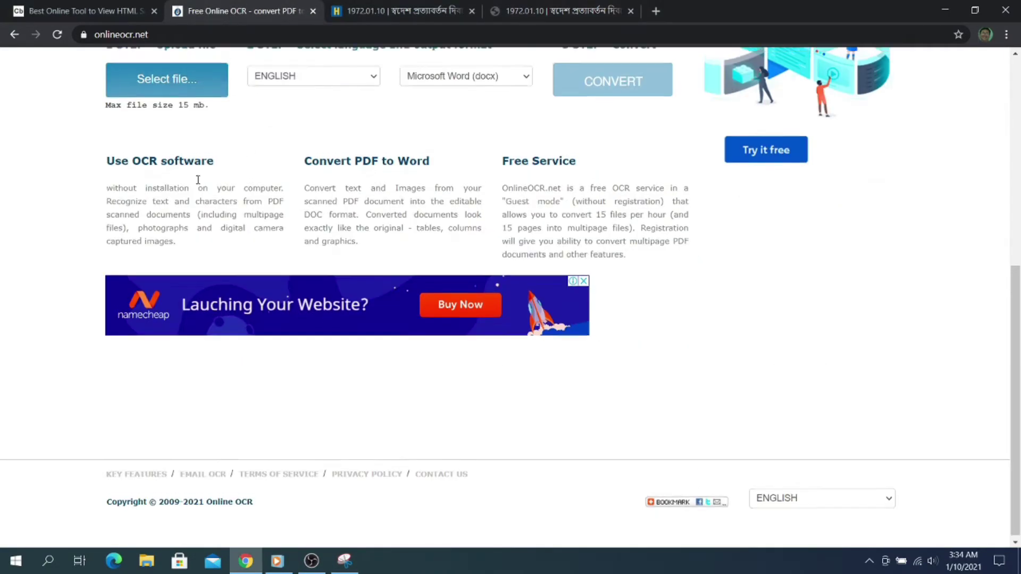
scroll(198, 180, up, 5)
scroll(197, 180, up, 2)
scroll(194, 335, down, 4)
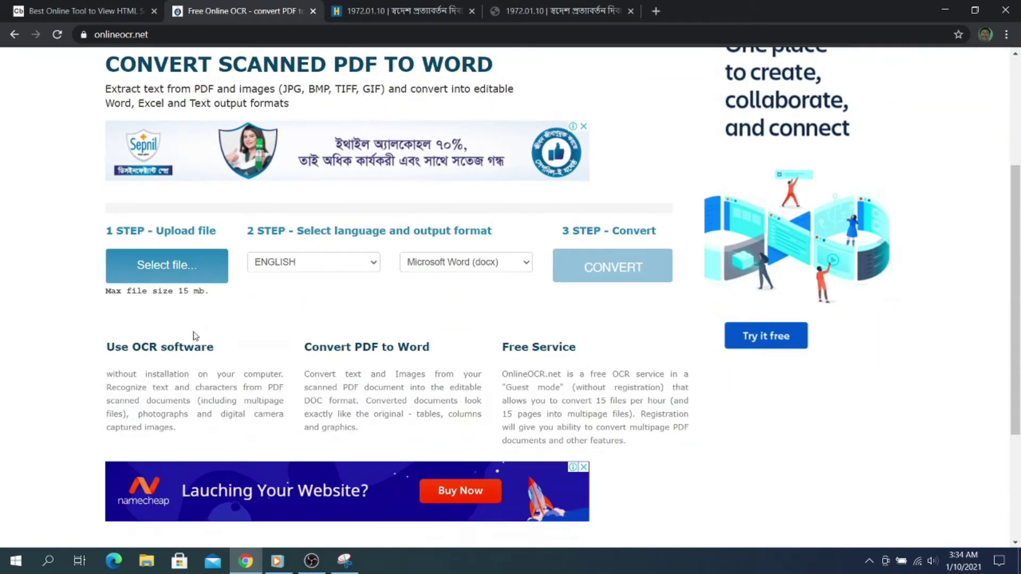
scroll(79, 283, up, 3)
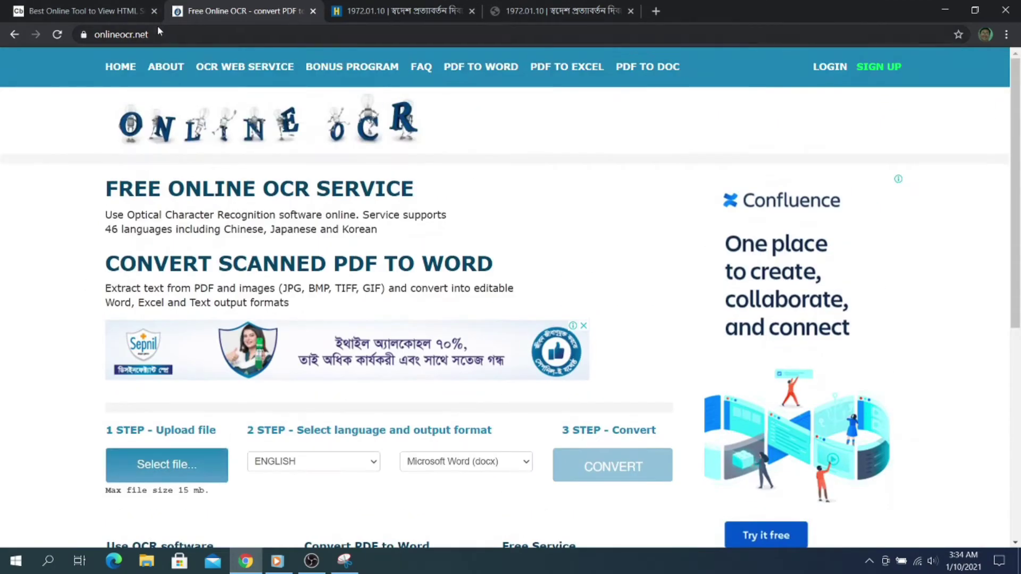
click(154, 34)
scroll(30, 223, down, 2)
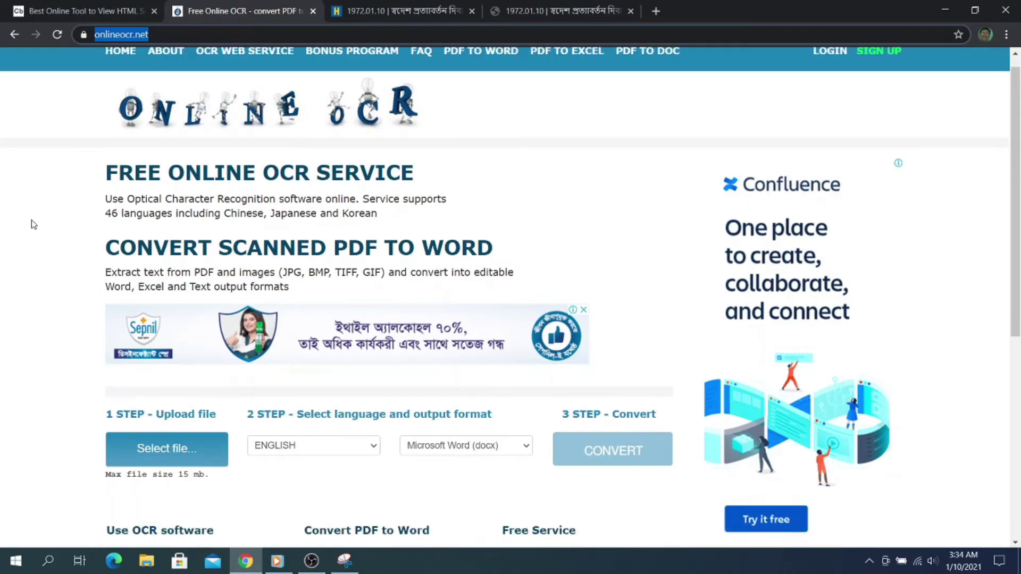
Return to the original article and test whether the context menu opens on its introductory paragraph.
click(568, 16)
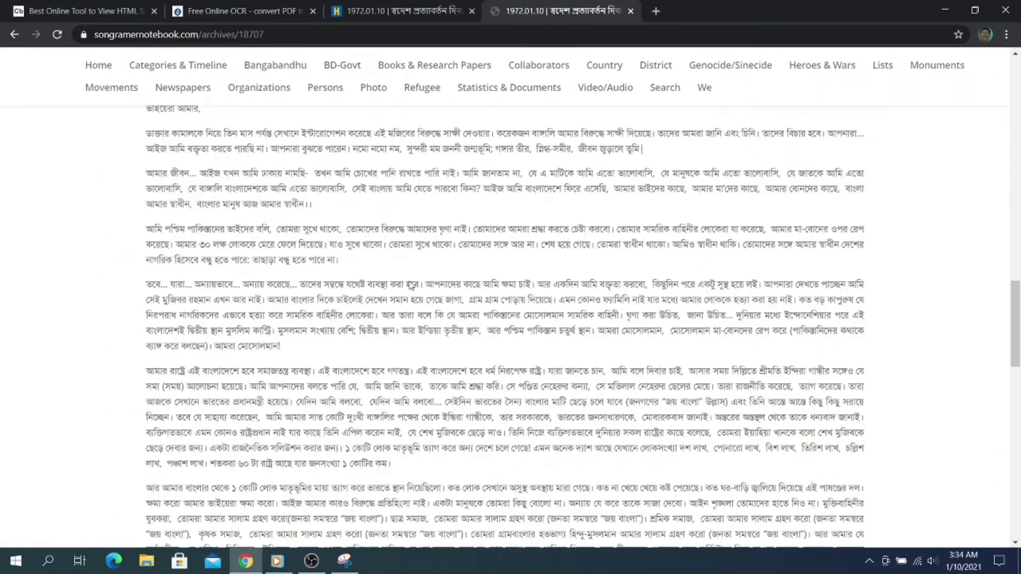
scroll(403, 318, up, 15)
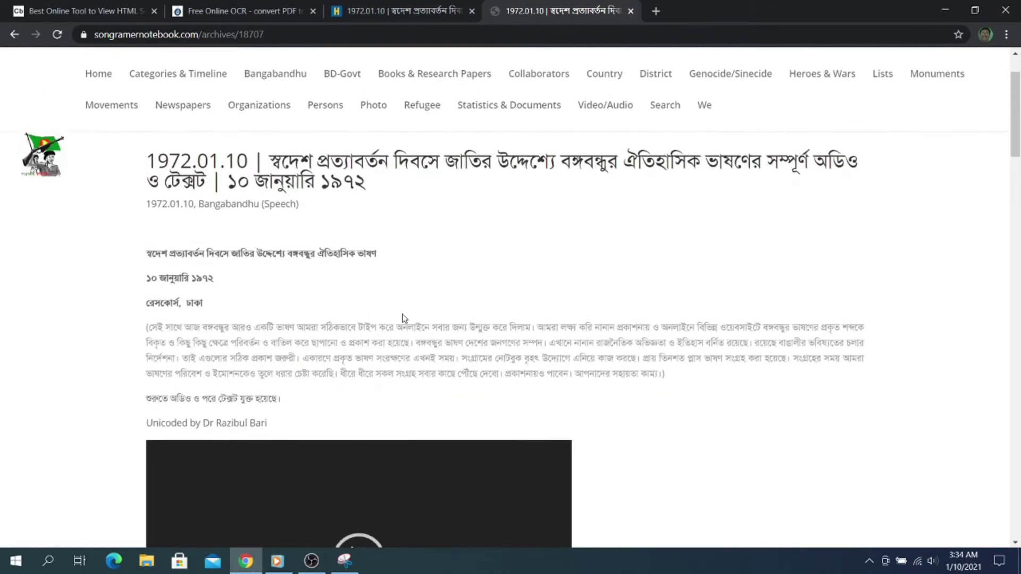
right_click(402, 318)
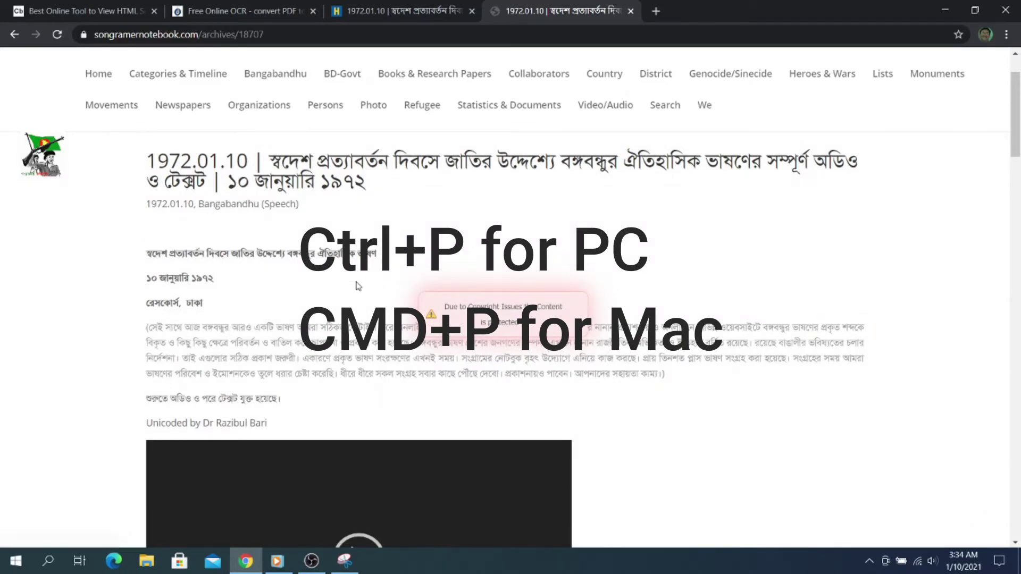
Try to print the original article with Save as PDF as the destination, and leave the print preview without saving.
click(574, 30)
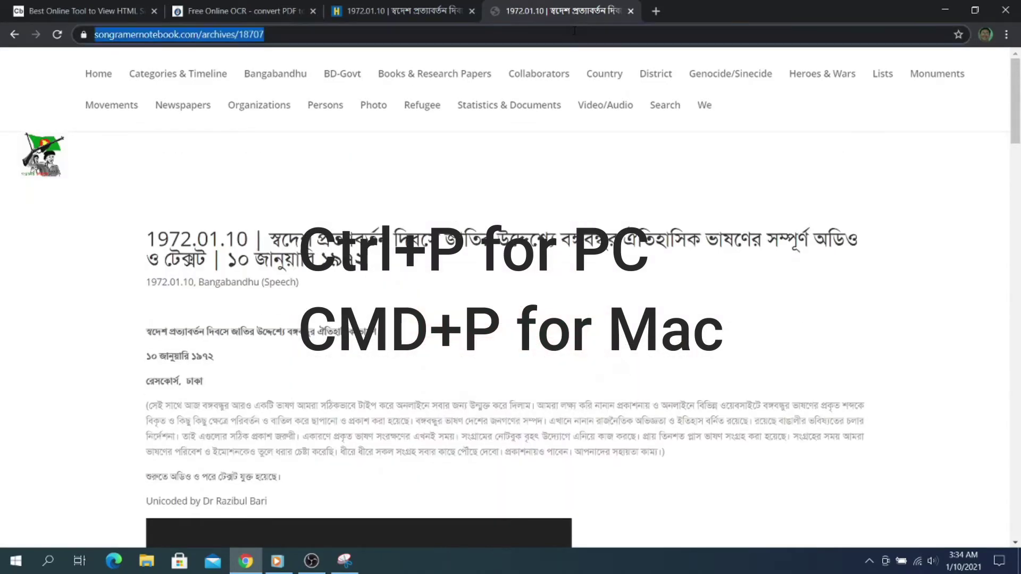
click(1005, 35)
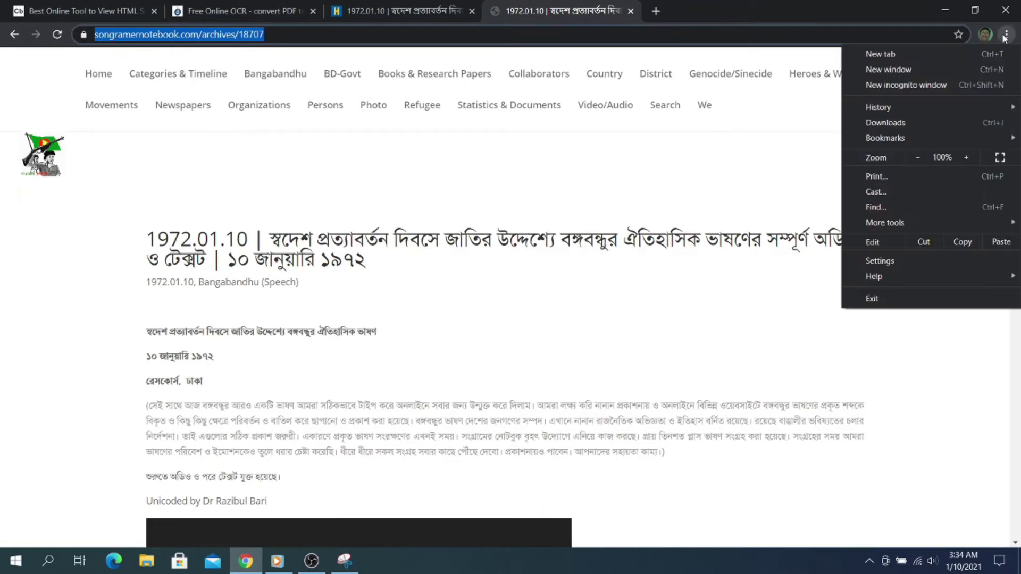
click(907, 177)
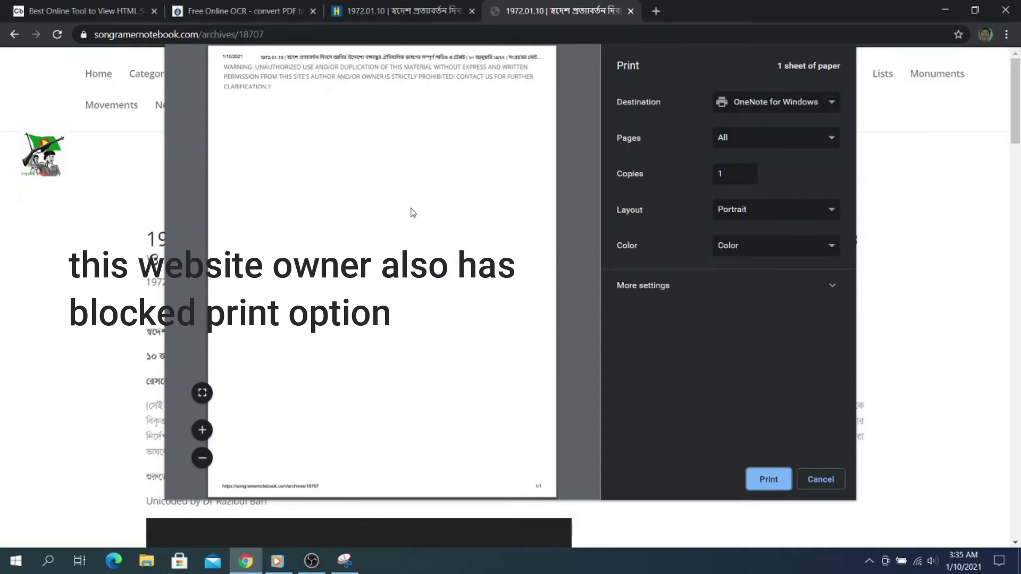
click(828, 105)
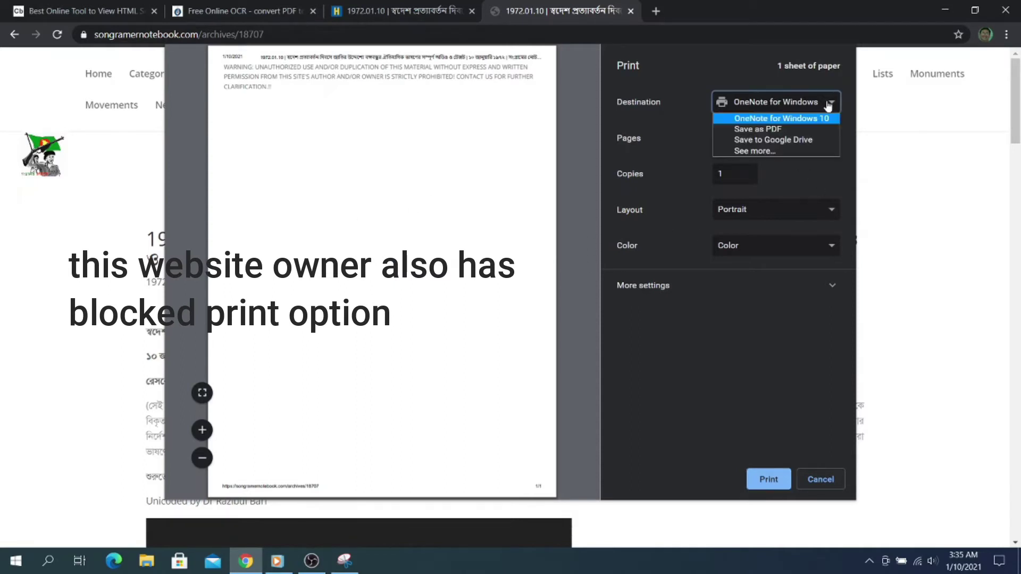
click(785, 133)
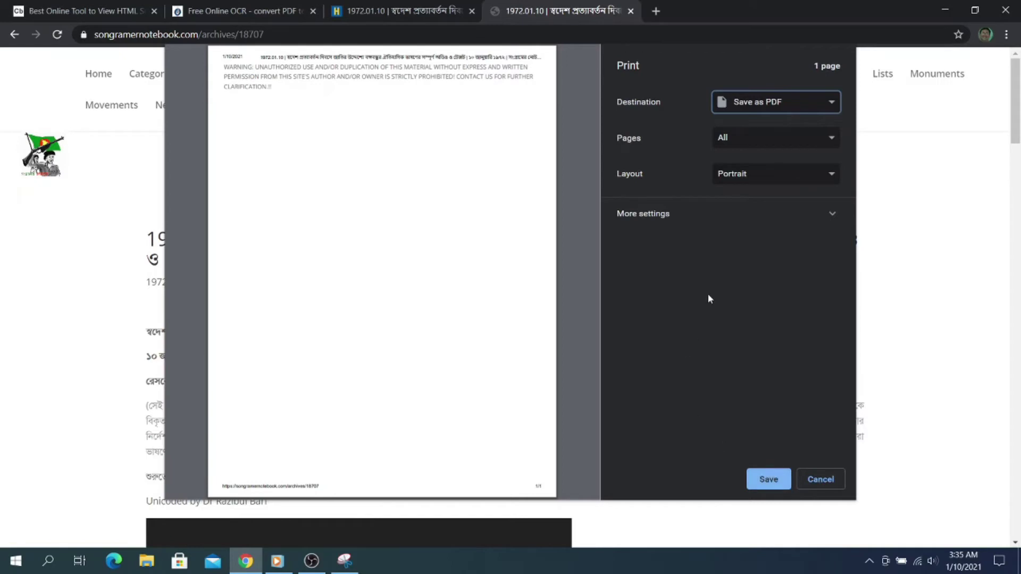
click(822, 480)
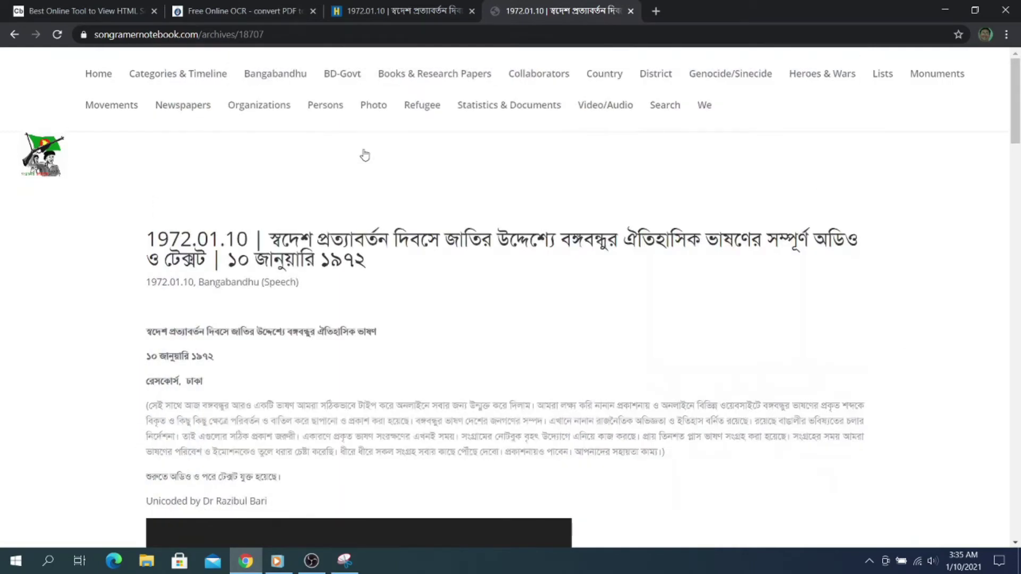
Look through the original article's speech paragraphs below the video.
scroll(455, 262, down, 5)
scroll(456, 262, up, 5)
scroll(455, 262, down, 10)
scroll(456, 262, down, 5)
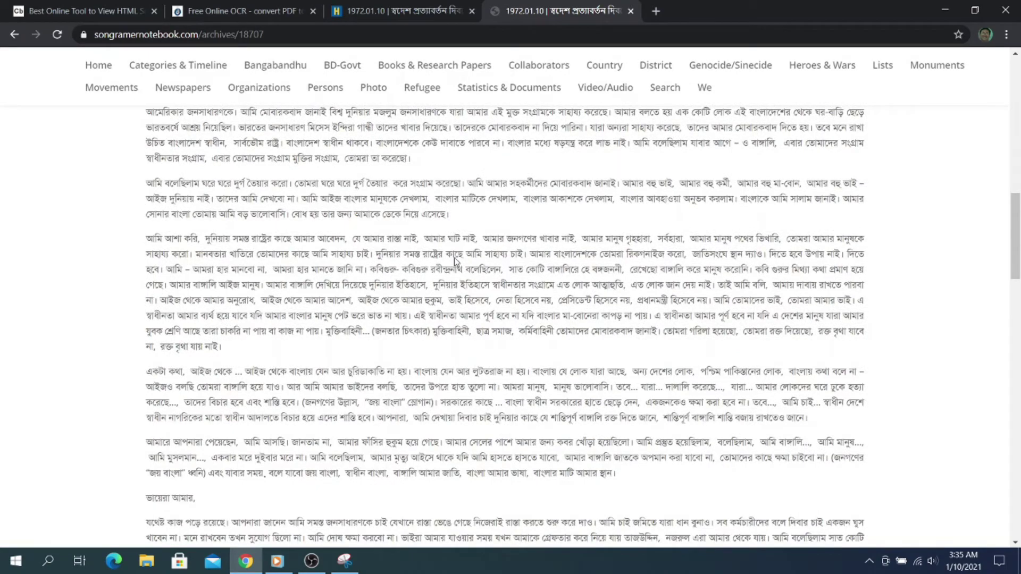
scroll(455, 261, down, 7)
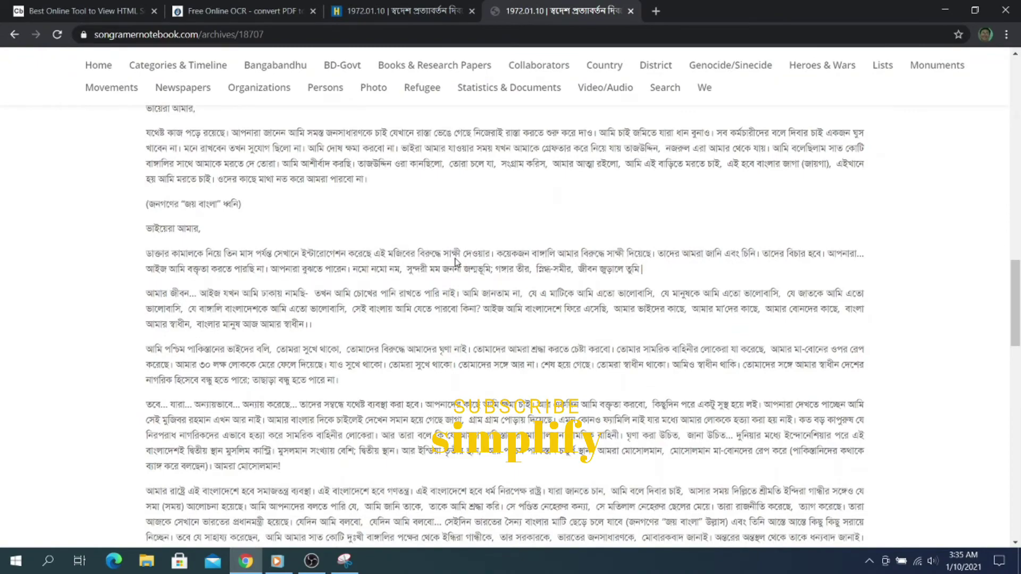
scroll(455, 261, up, 8)
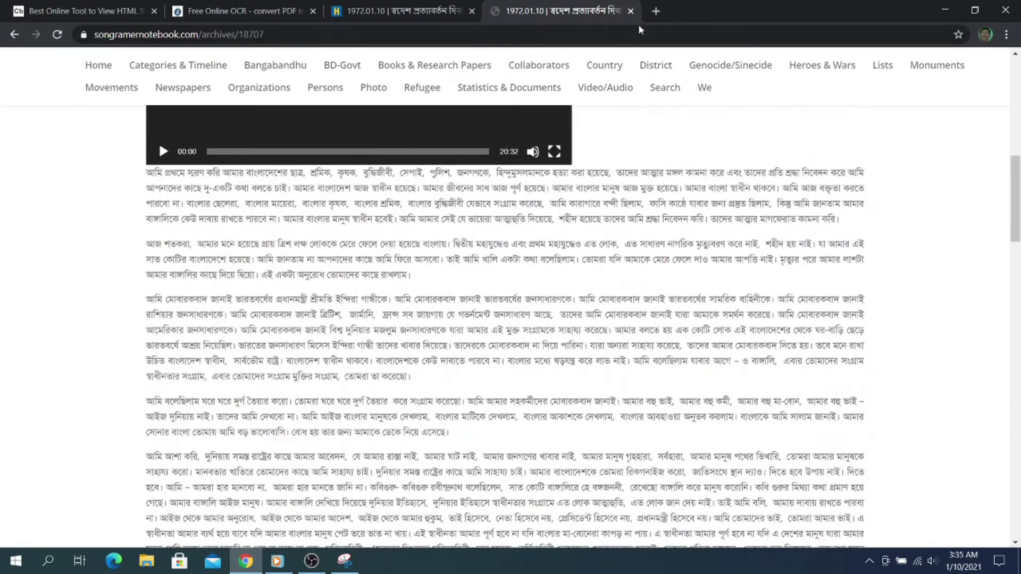
Search the web for "chrome web store" in a new tab and open the store's extensions page.
click(655, 11)
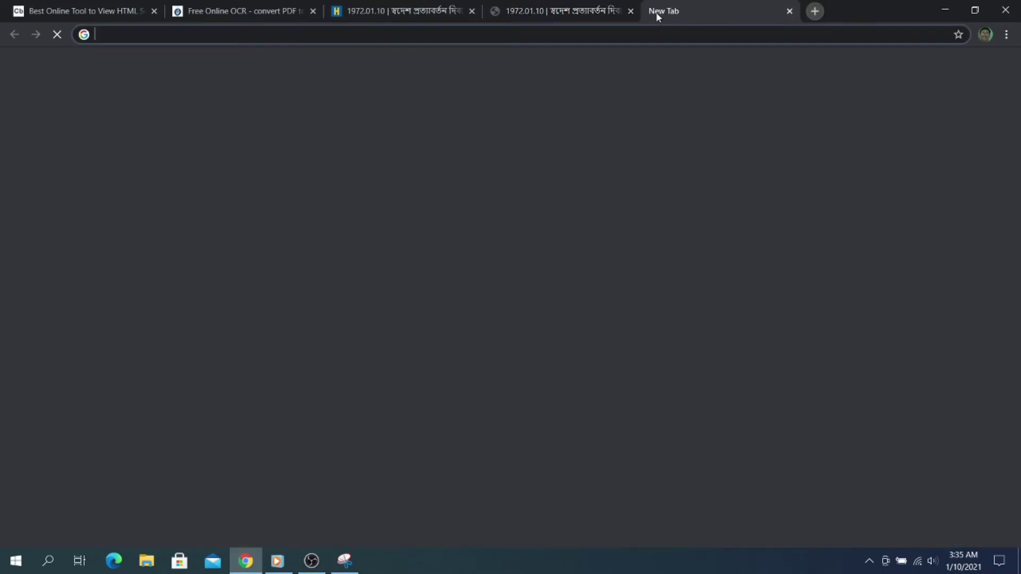
click(669, 29)
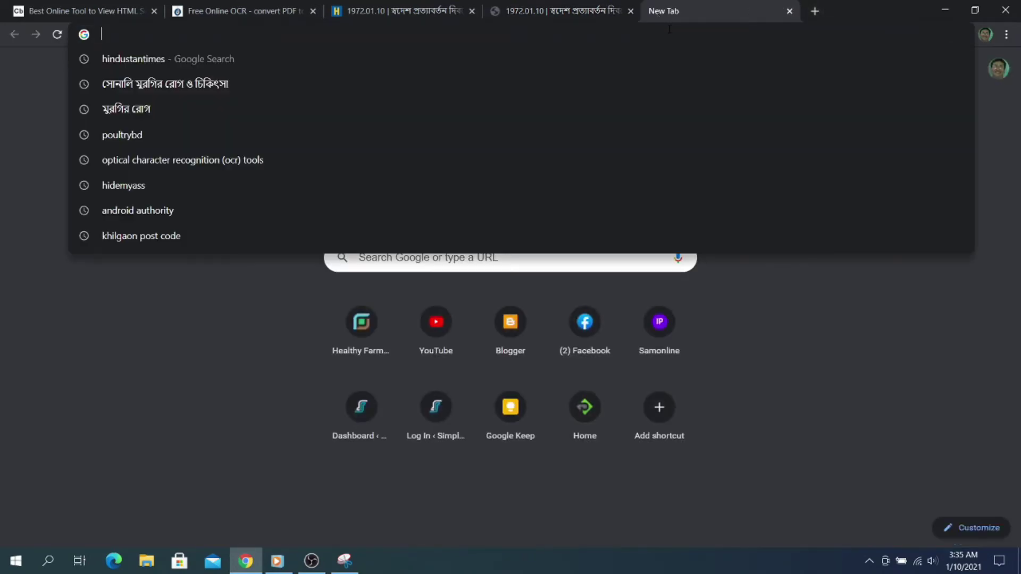
text(cho)
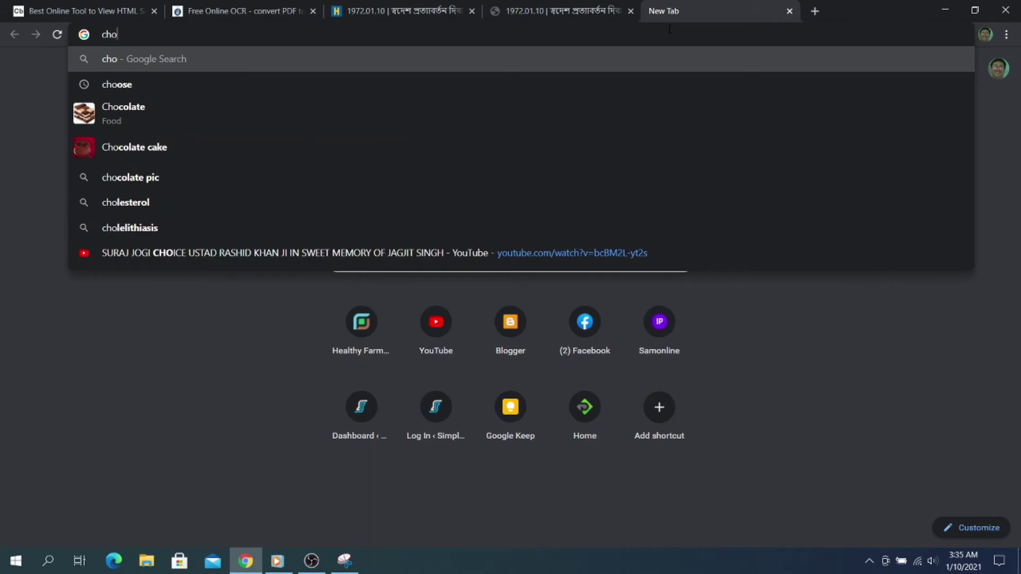
key(BackSpace)
text(rome)
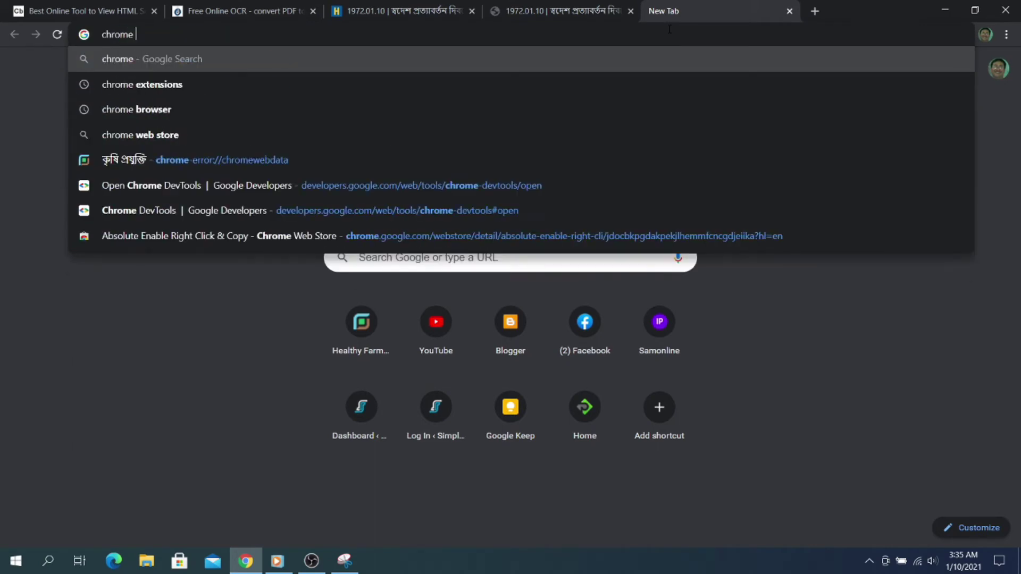
text( web)
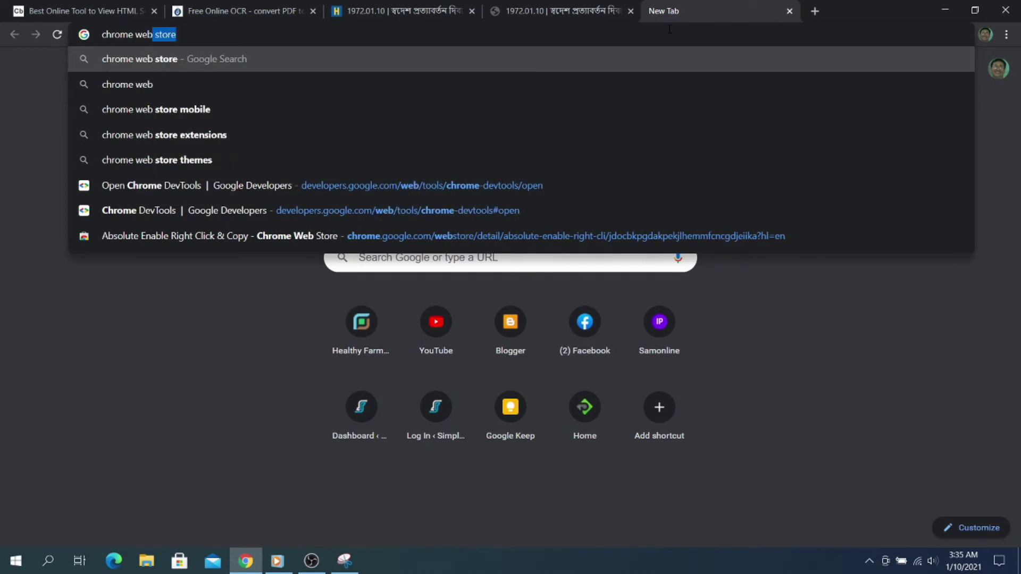
key(Right)
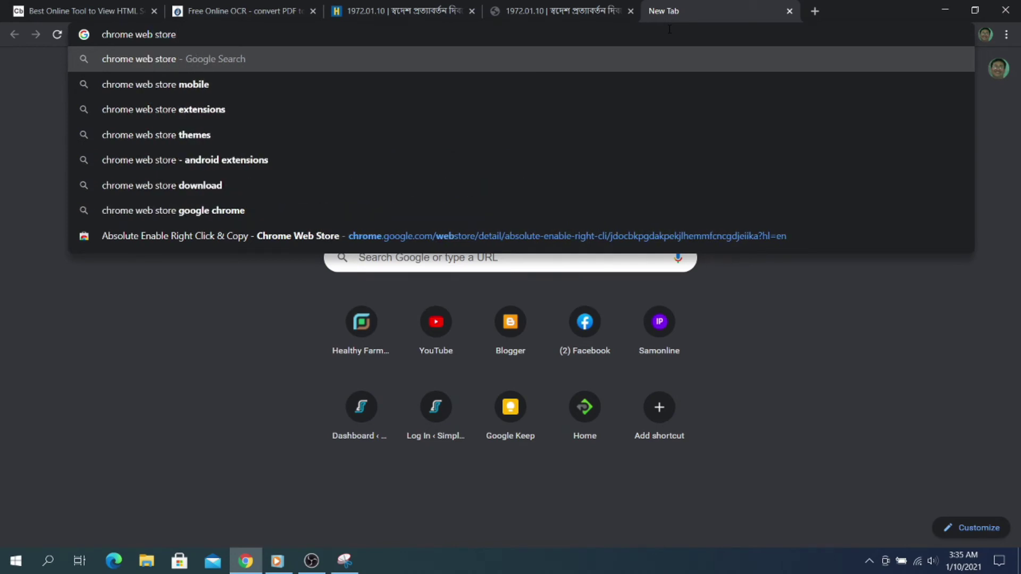
key(Return)
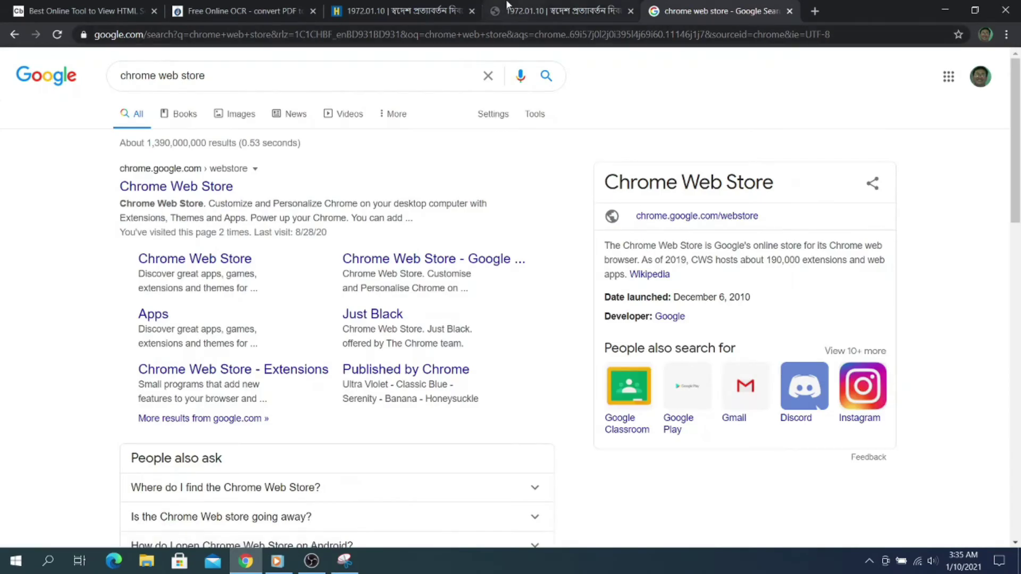
click(187, 258)
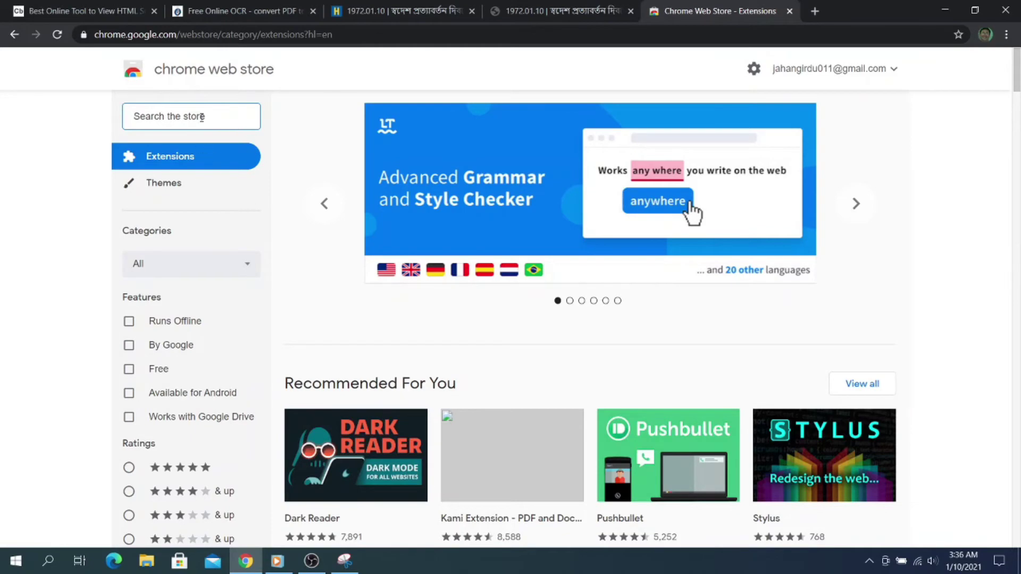
Search the extension store for "right click" and open the Enable Right Click Lock extension's page.
text(r)
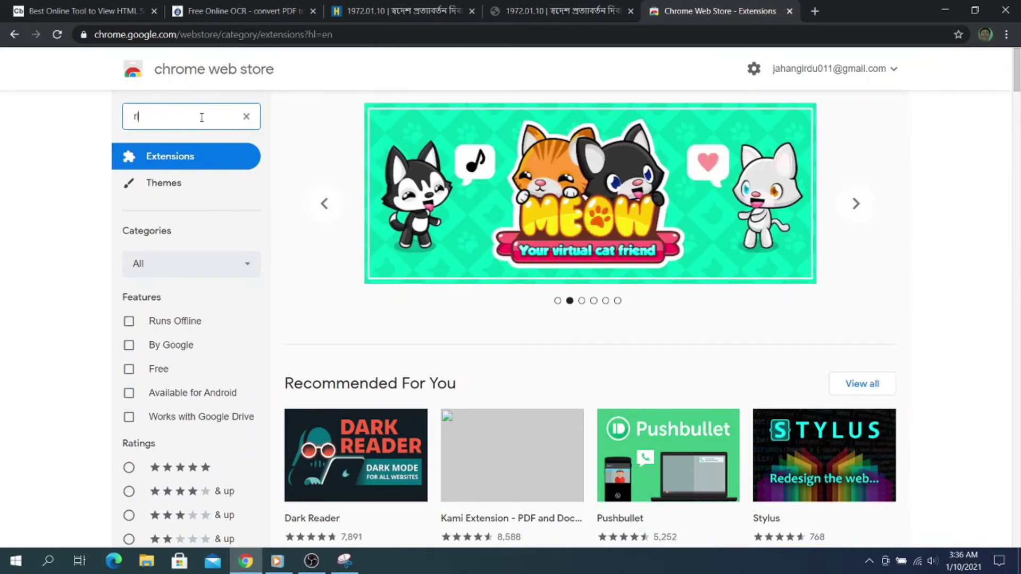
text(ight cl)
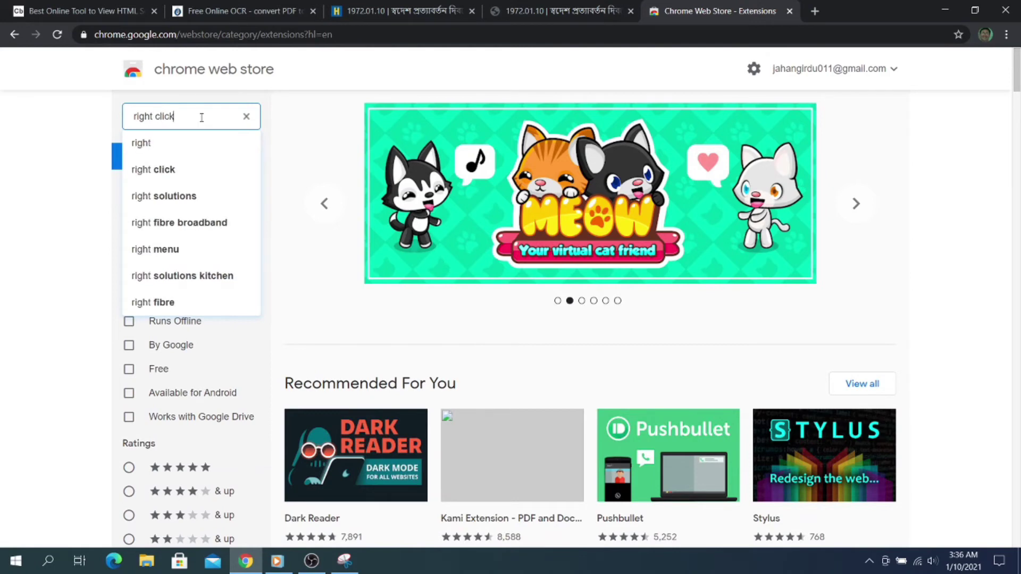
text(ick)
key(Return)
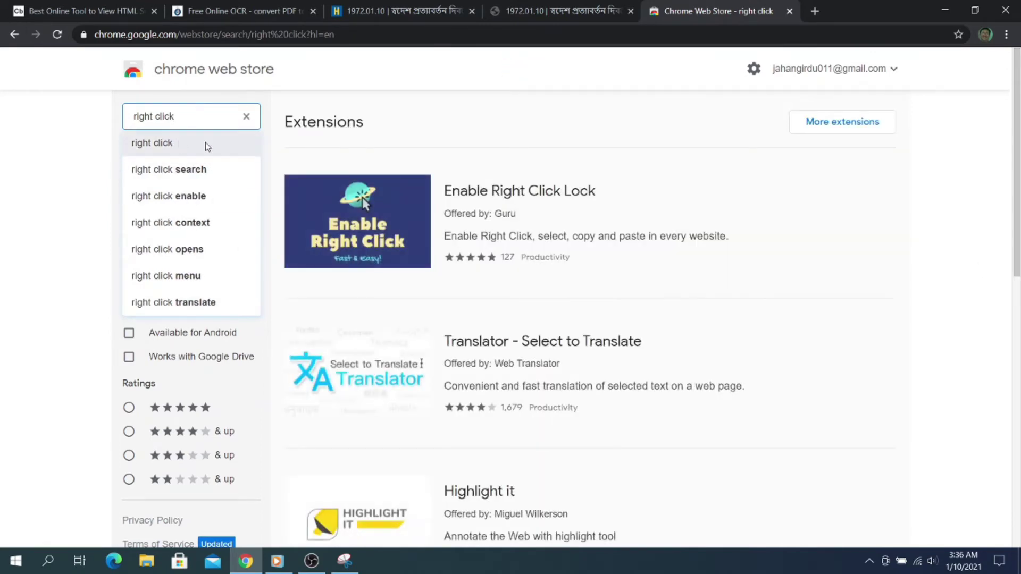
click(571, 199)
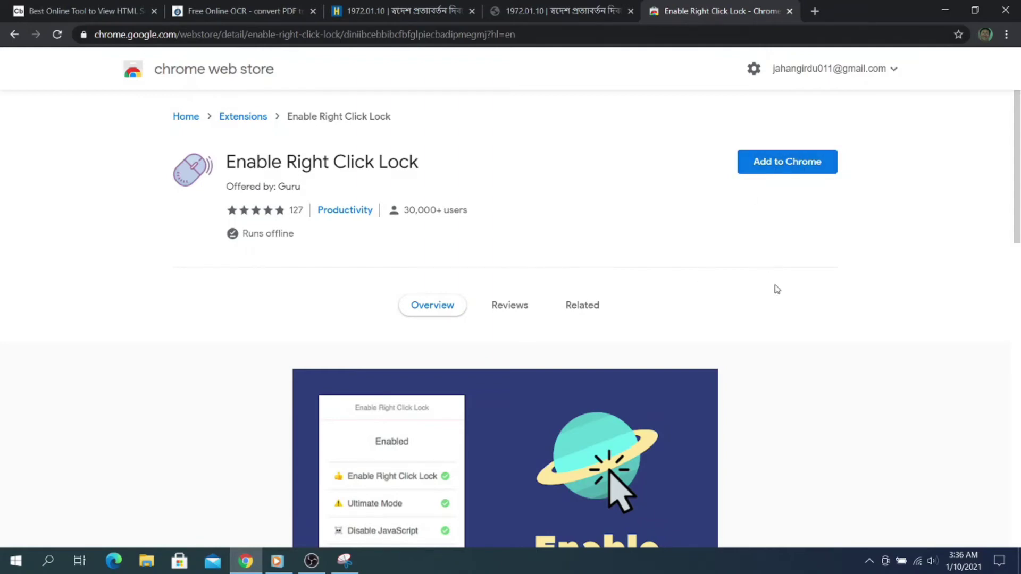
Examine the preview image and overview on the Enable Right Click Lock extension's page.
scroll(776, 289, down, 6)
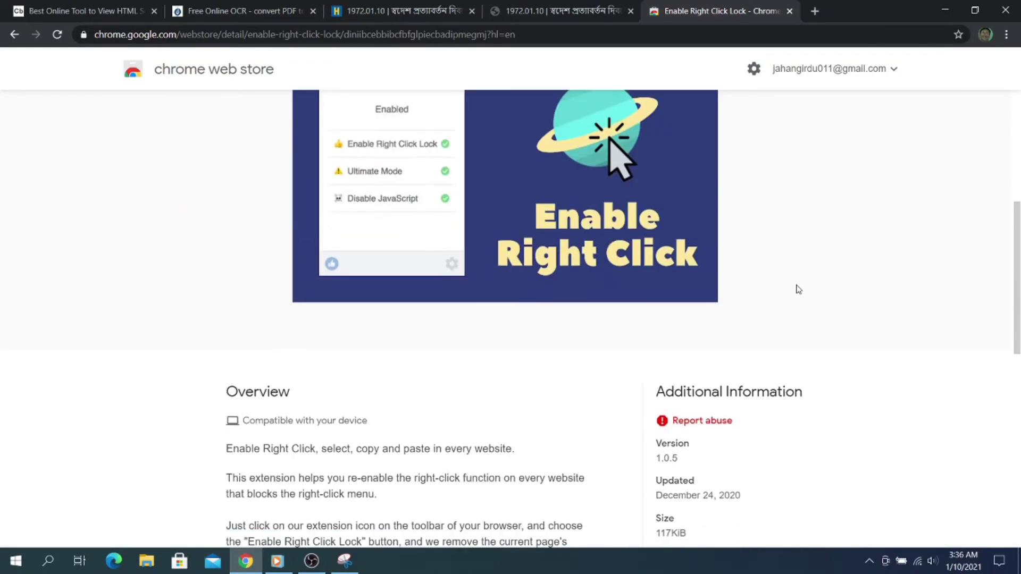
scroll(797, 289, up, 6)
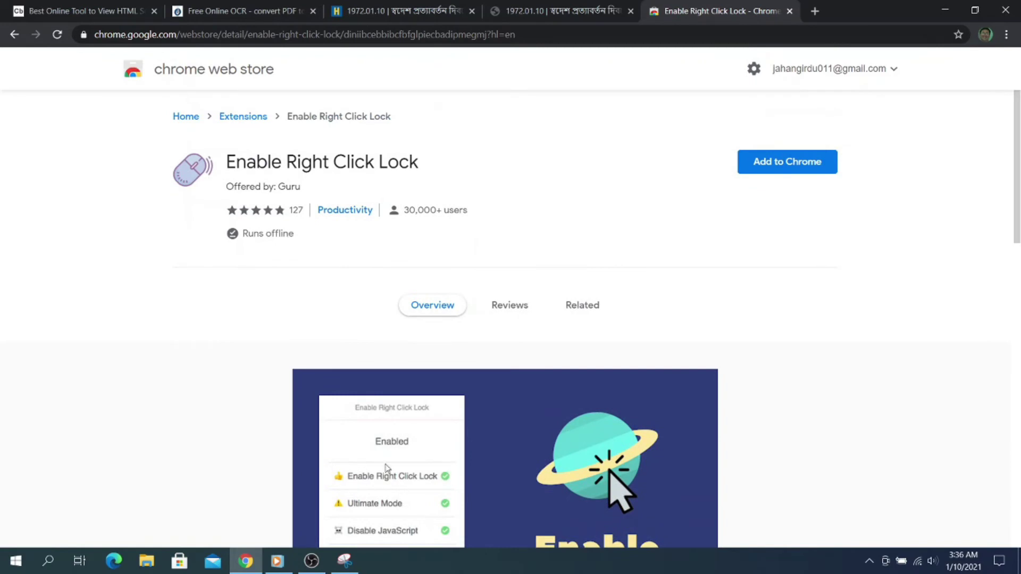
scroll(386, 468, down, 4)
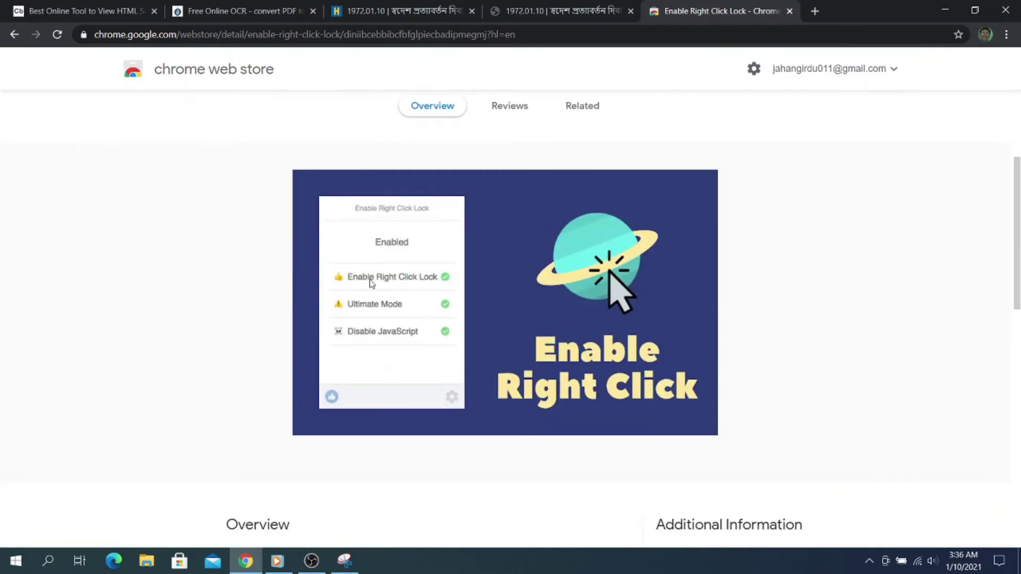
scroll(764, 259, up, 4)
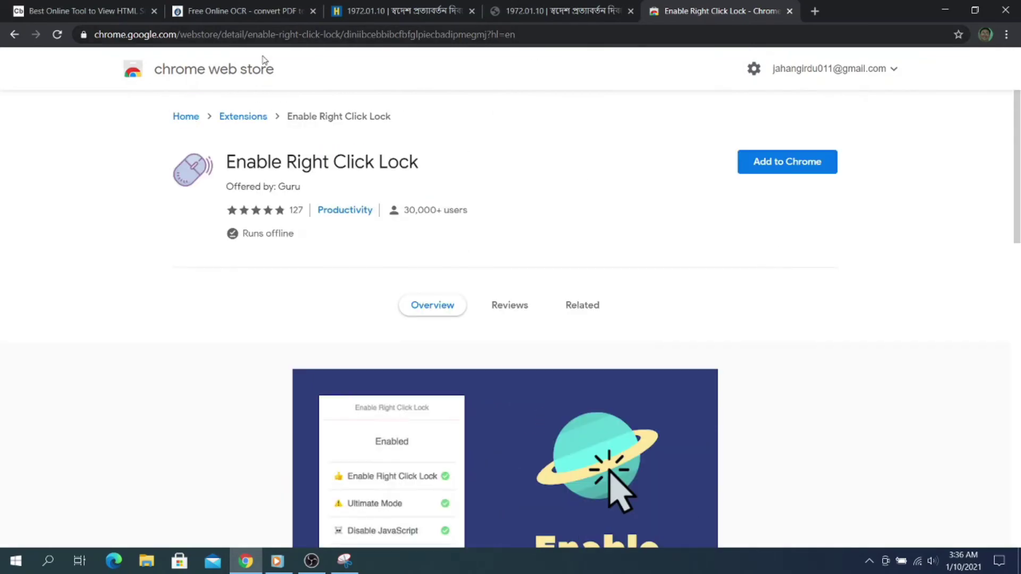
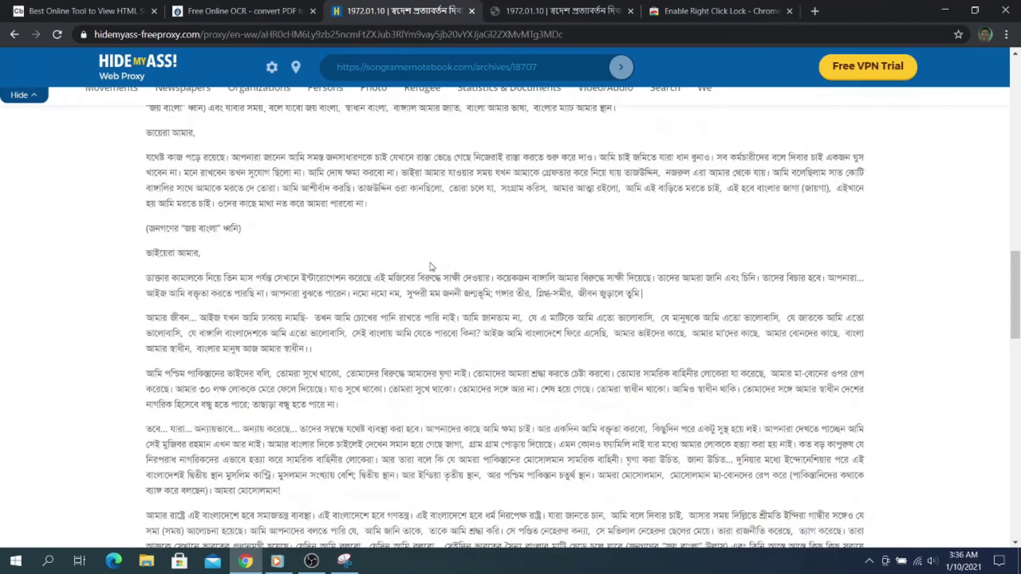
Look through the proxied copy of the article and return to the beginning of the original article.
scroll(431, 266, down, 6)
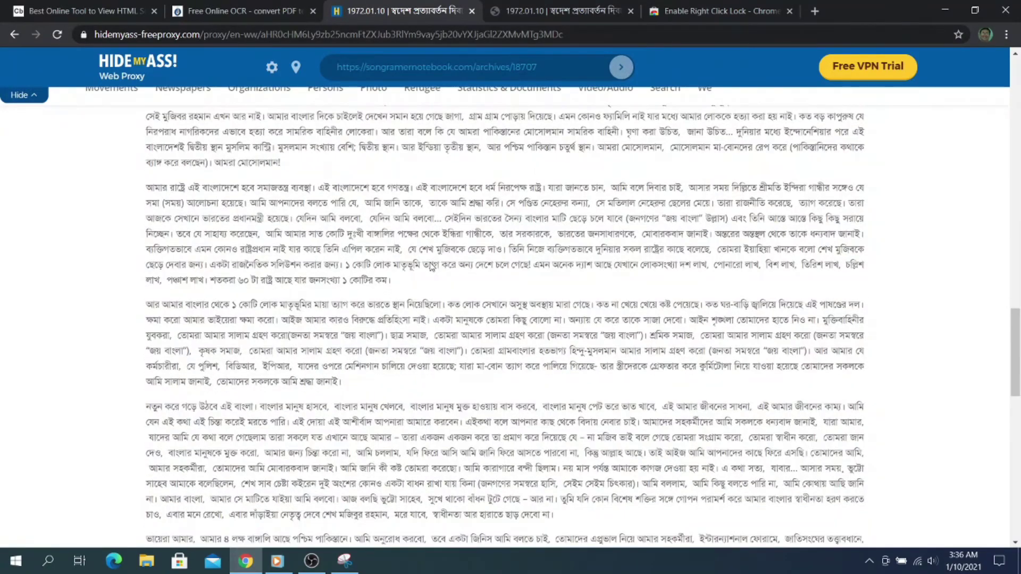
scroll(431, 266, up, 20)
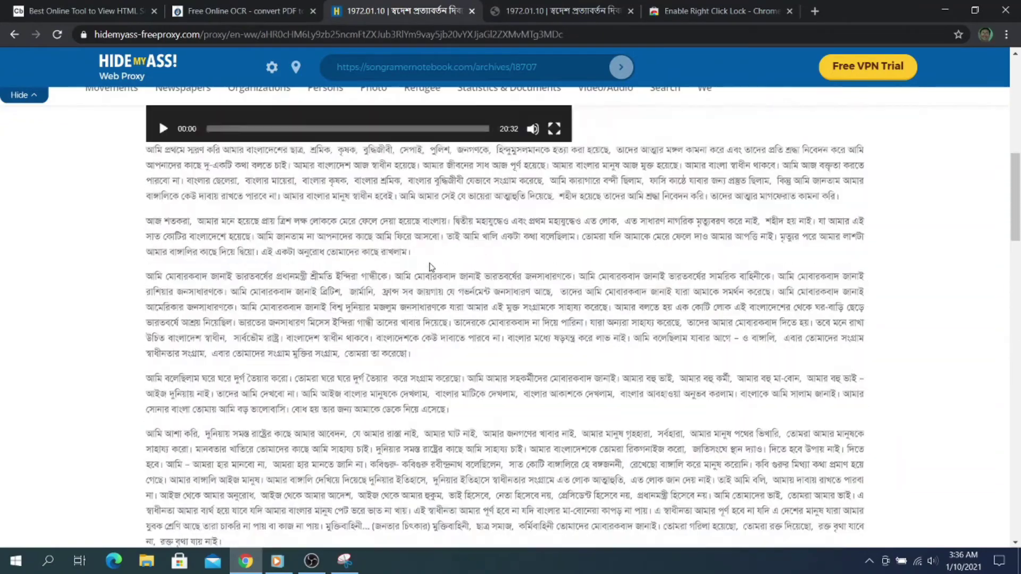
scroll(402, 301, up, 5)
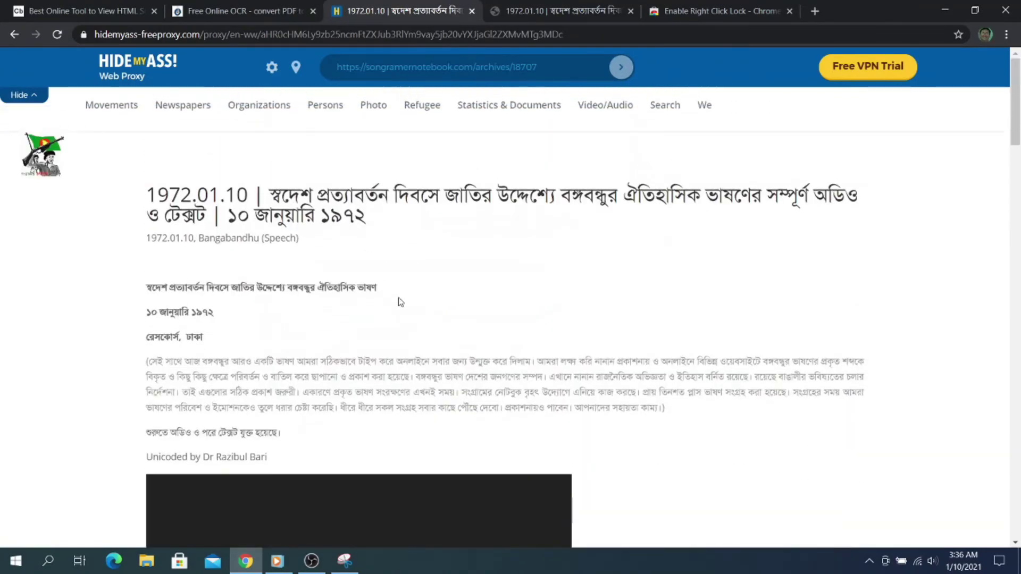
click(542, 13)
scroll(397, 319, up, 8)
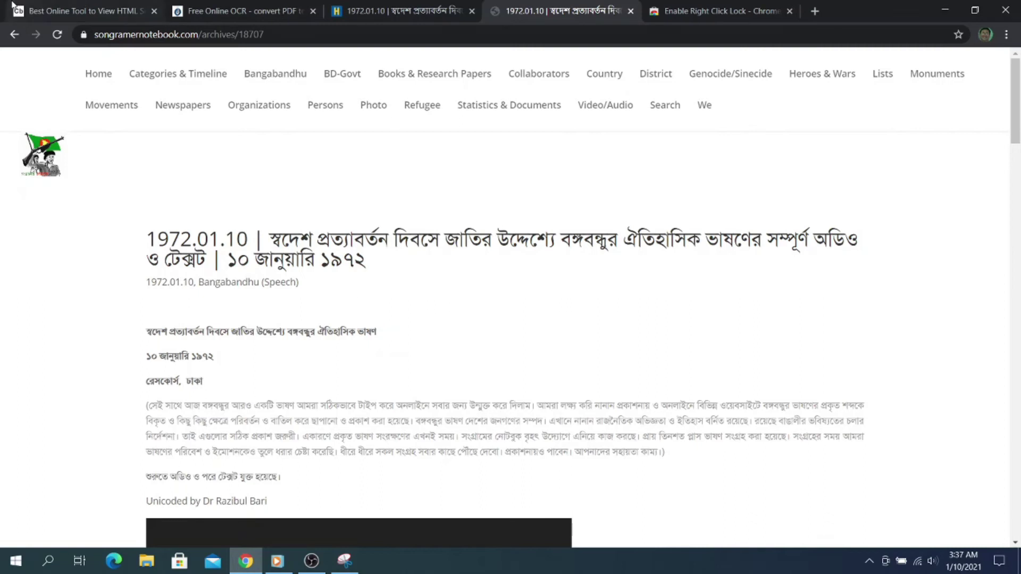
Copy the original article's web address into the URL field of Code Beautify's Online HTML Source Code Viewer.
click(81, 7)
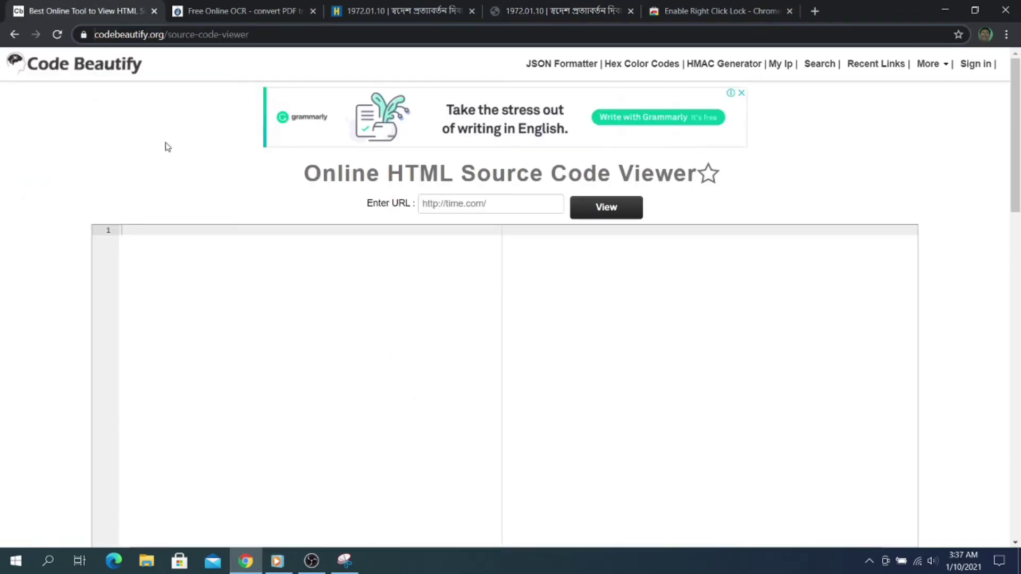
click(550, 18)
click(509, 34)
right_click(180, 36)
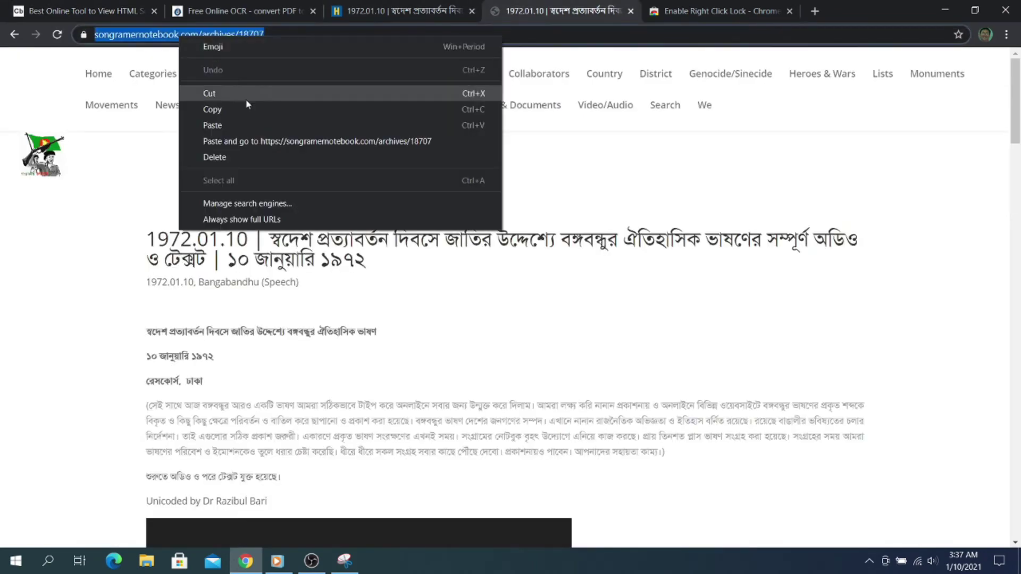
click(235, 109)
click(95, 13)
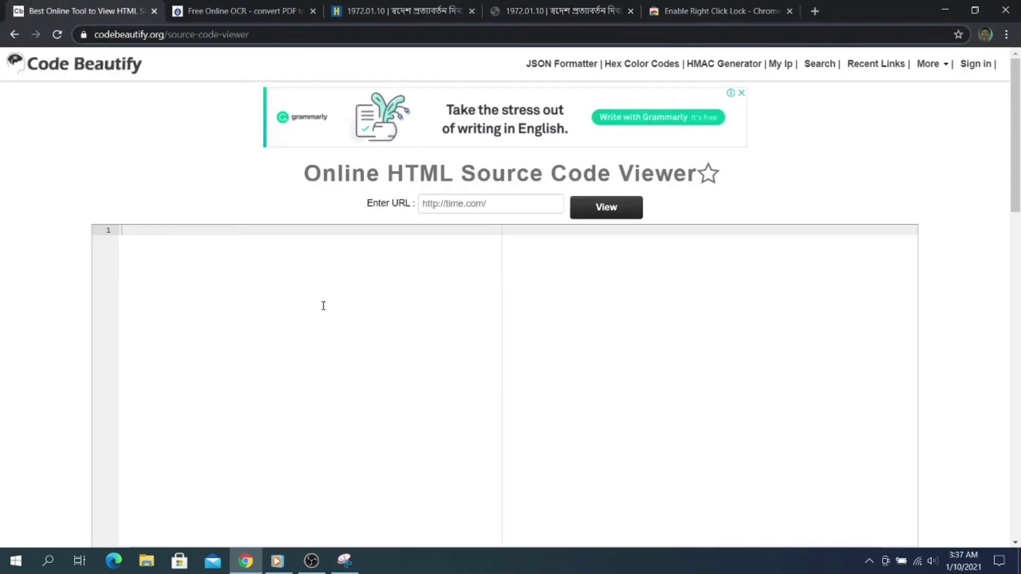
click(452, 201)
right_click(451, 201)
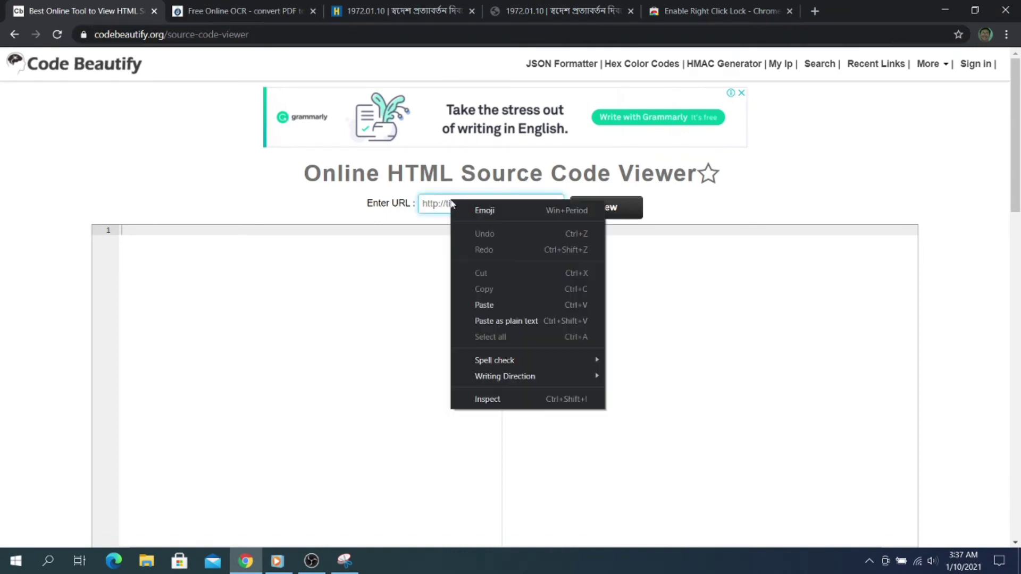
click(504, 303)
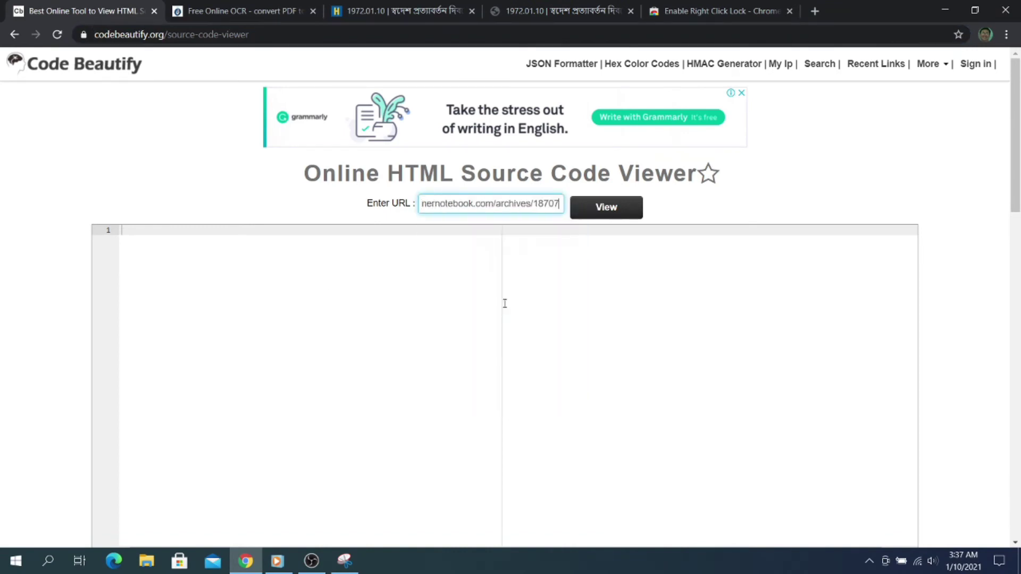
Load the article's HTML source in the online source code viewer and look through it.
click(606, 207)
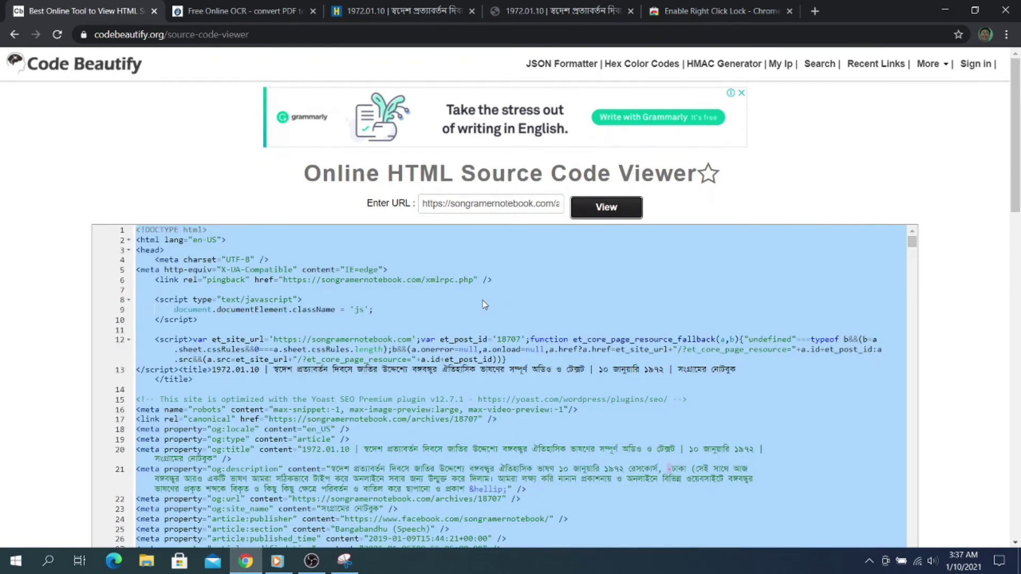
click(209, 341)
scroll(208, 341, down, 2)
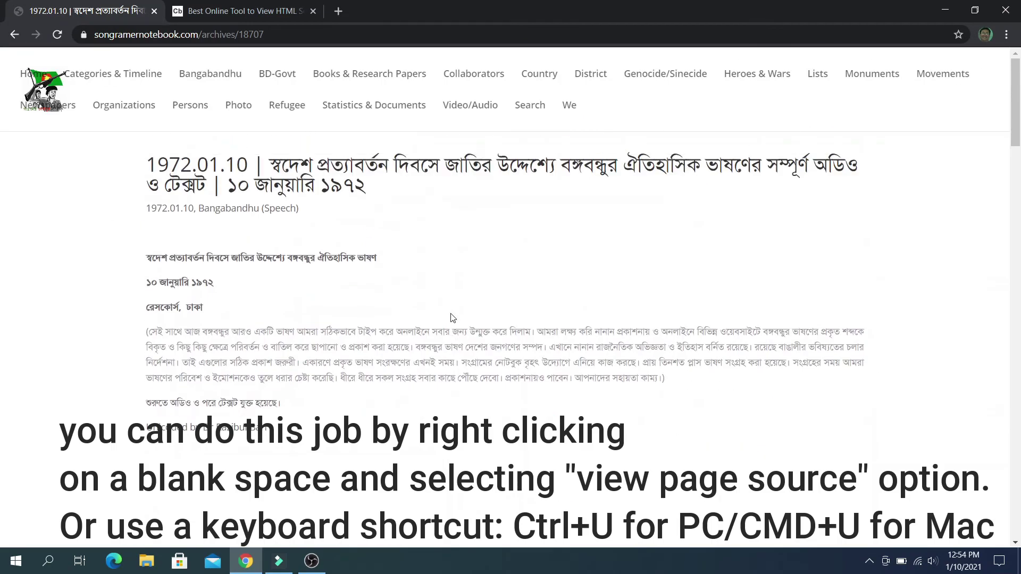
Open the original article's page source in the browser and locate the speech paragraphs in the entry content.
right_click(639, 191)
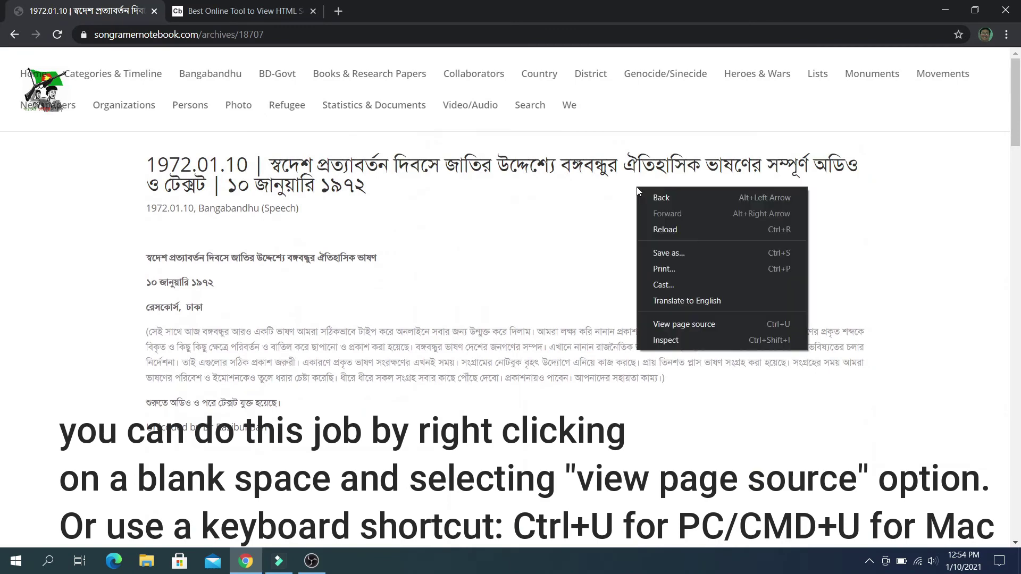
click(688, 325)
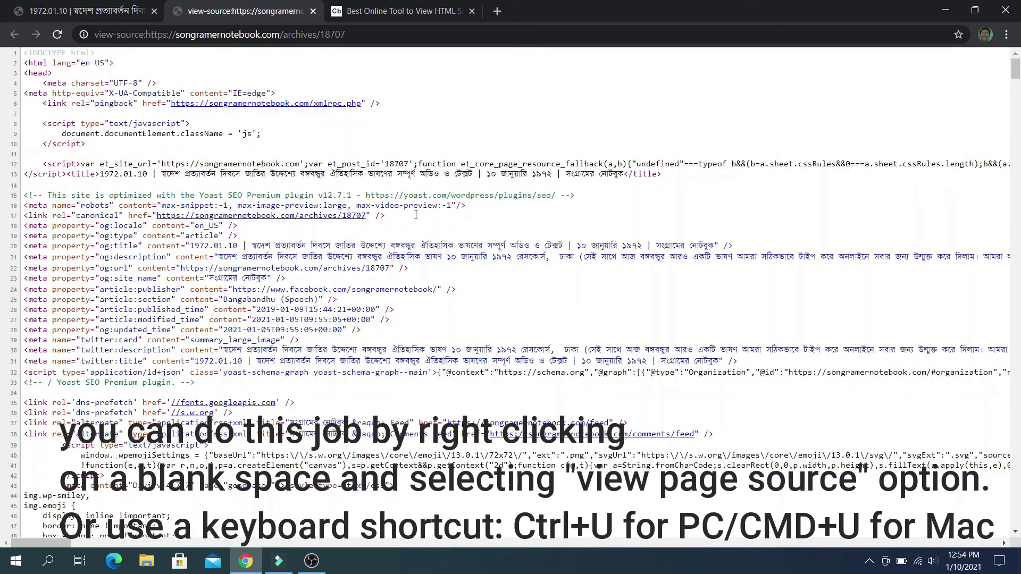
drag(441, 257, 556, 269)
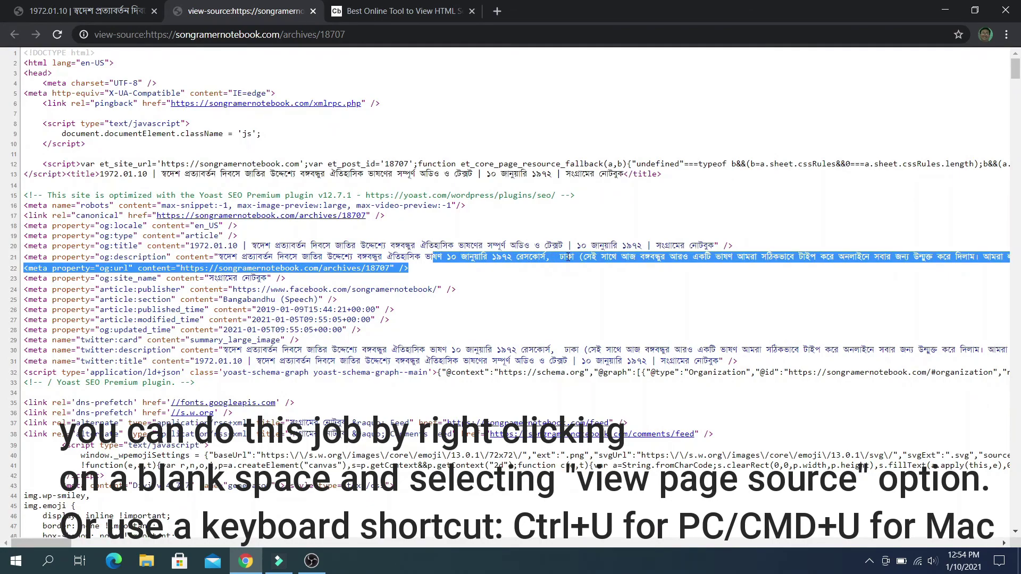
scroll(569, 257, down, 2)
scroll(568, 261, down, 20)
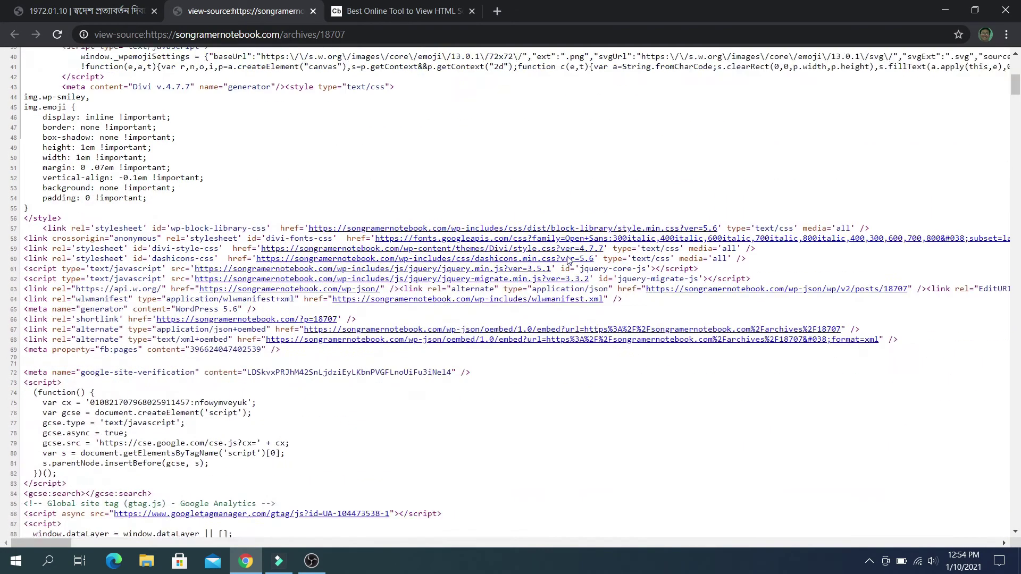
scroll(569, 248, down, 20)
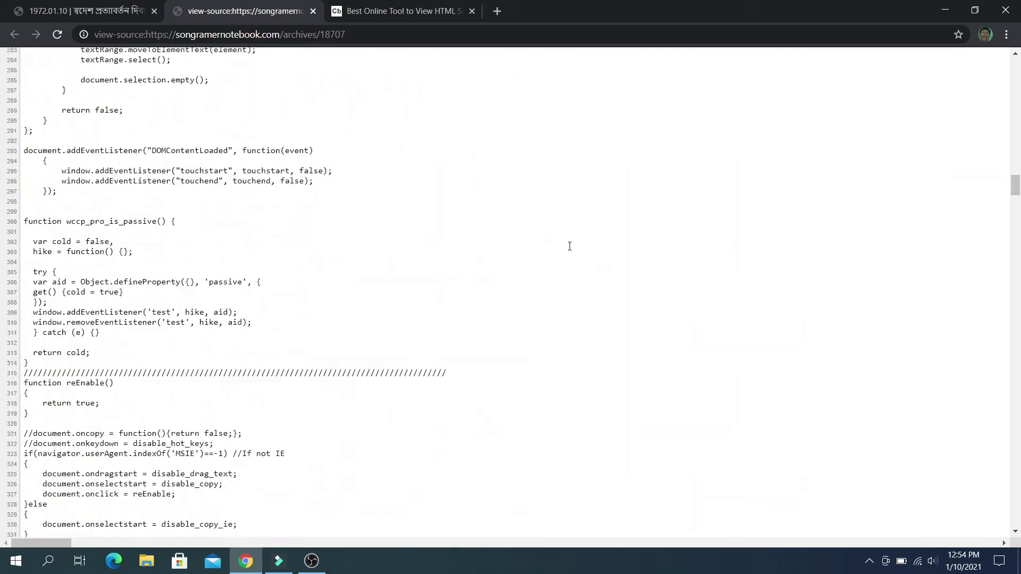
scroll(571, 250, down, 20)
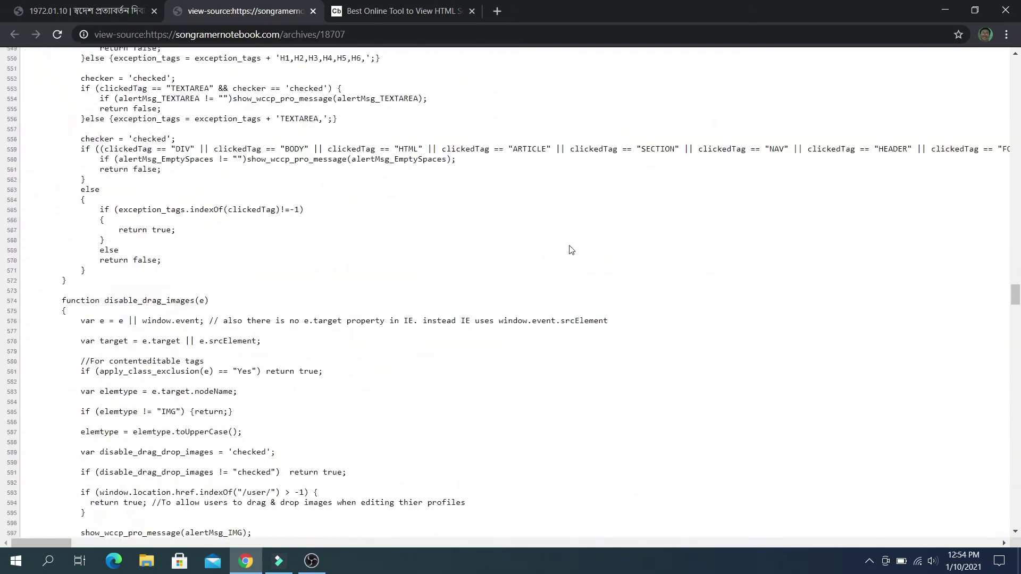
scroll(570, 249, down, 20)
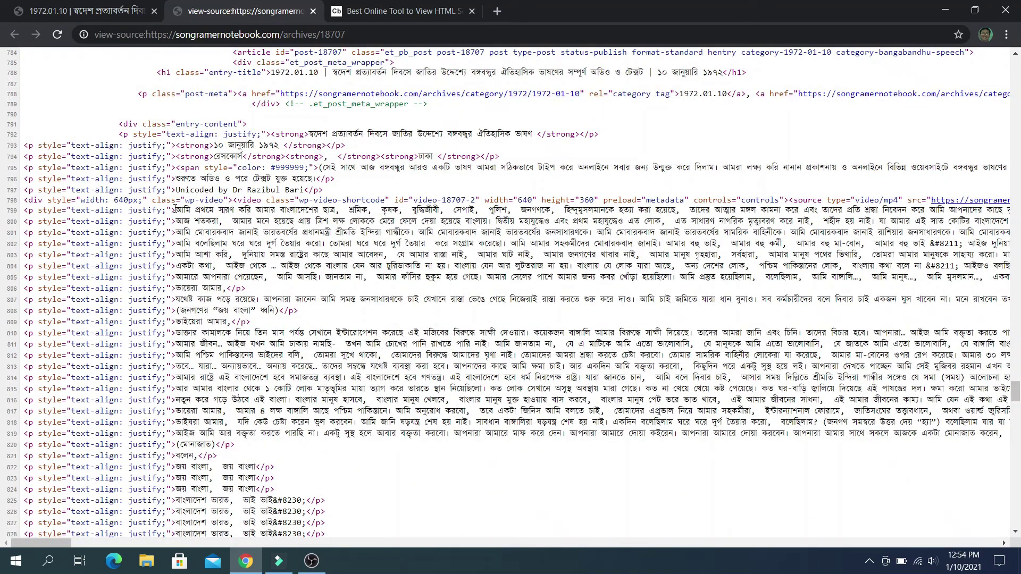
Copy the speech paragraphs from the page source and paste them into a new, maximized Notepad document.
drag(175, 208, 677, 436)
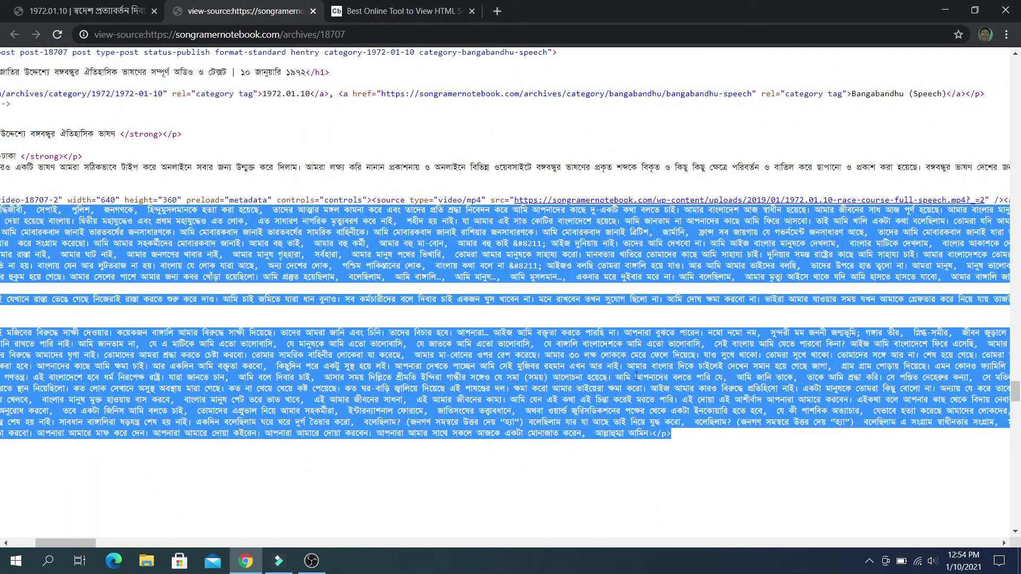
right_click(579, 222)
click(611, 233)
click(15, 561)
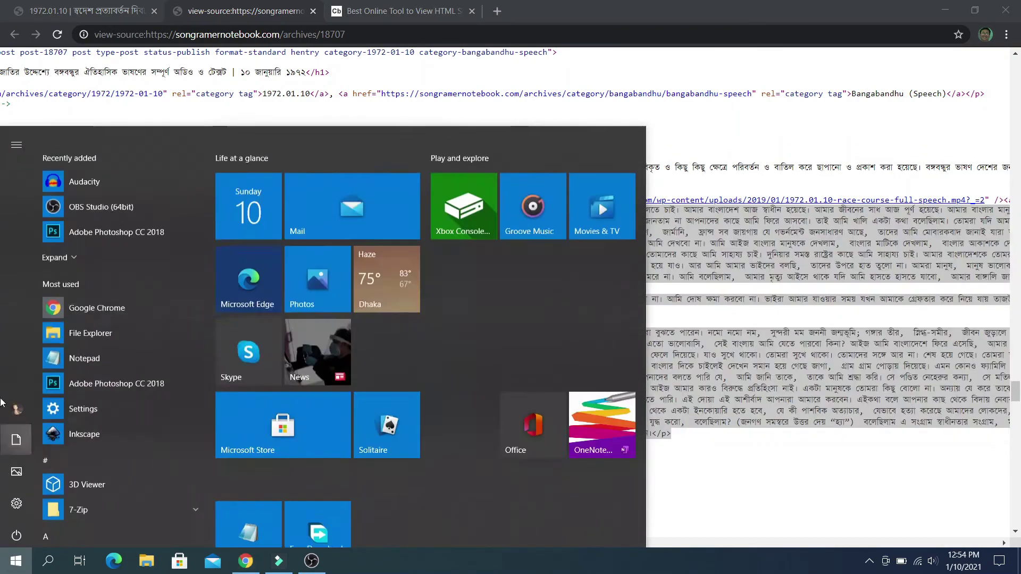
click(250, 512)
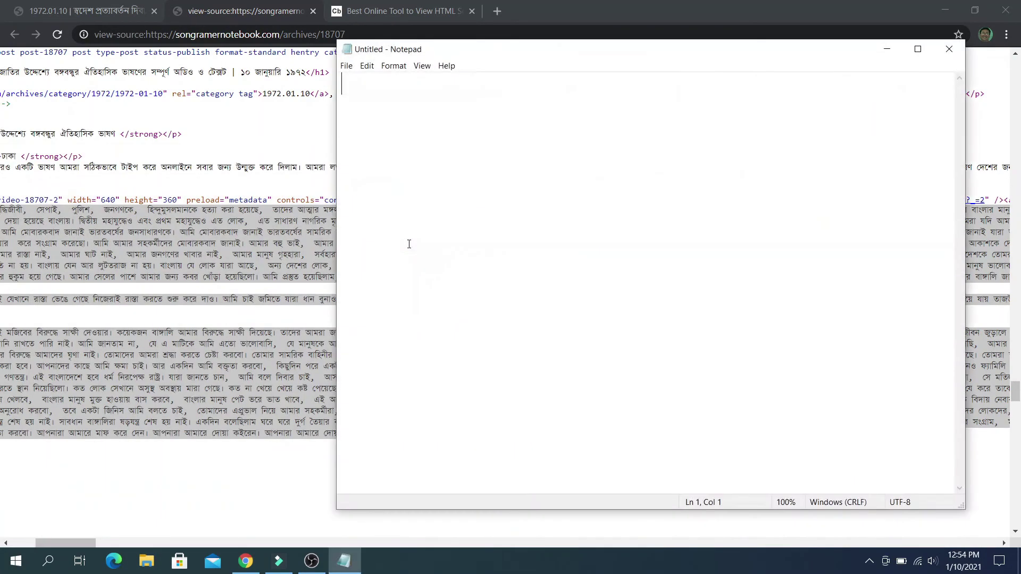
click(917, 49)
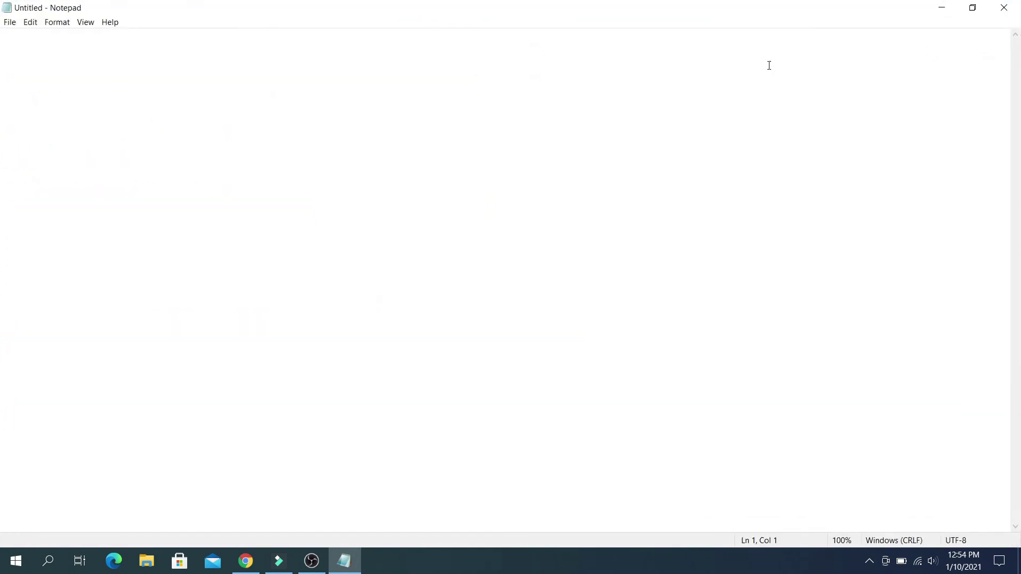
right_click(208, 83)
click(249, 133)
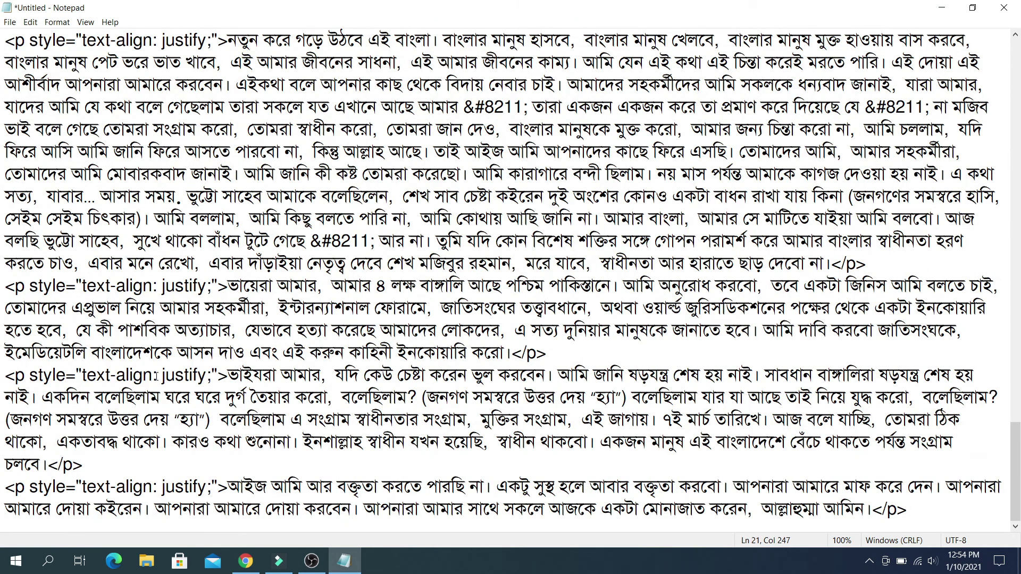
Remove every <p style="text-align: justify;"> tag from the pasted text by replacing all occurrences with nothing.
drag(211, 373, 2, 368)
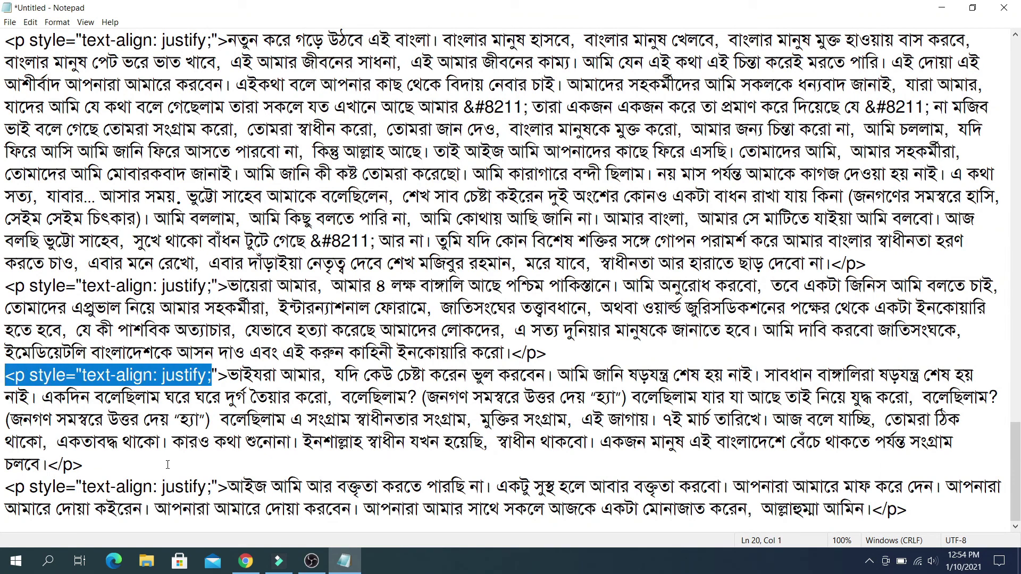
drag(198, 486, 2, 485)
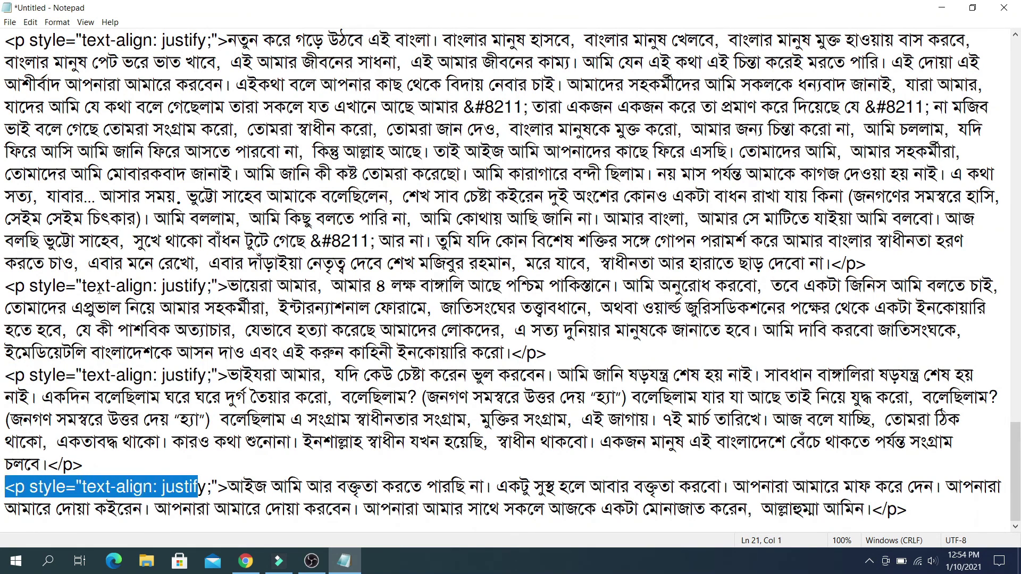
scroll(251, 361, up, 15)
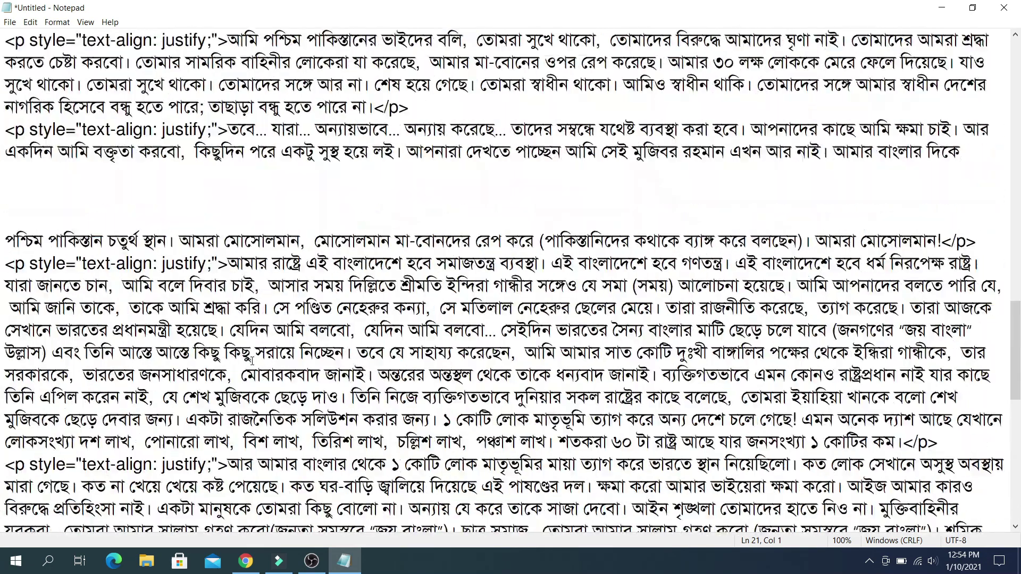
click(212, 352)
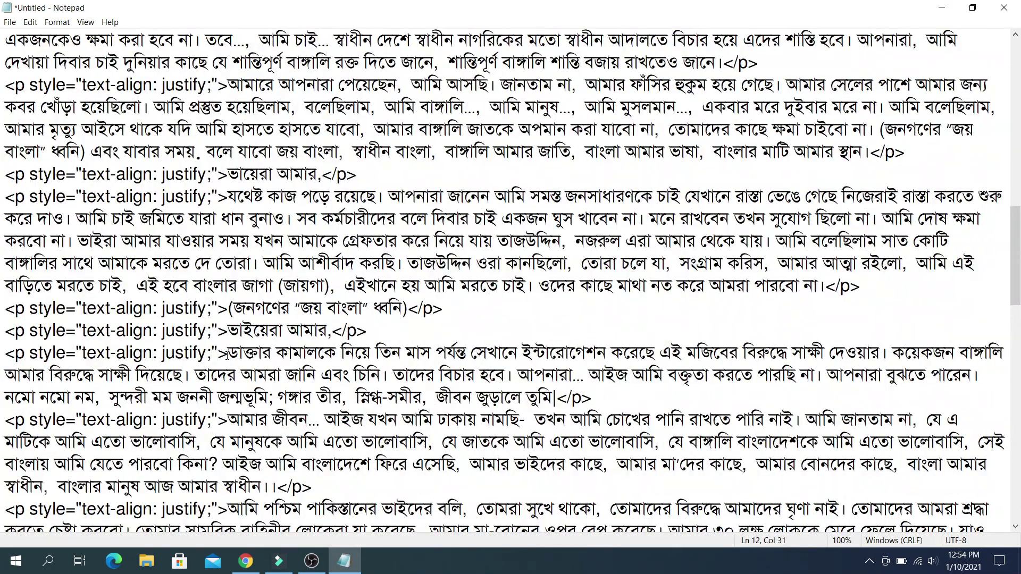
drag(227, 355, 5, 349)
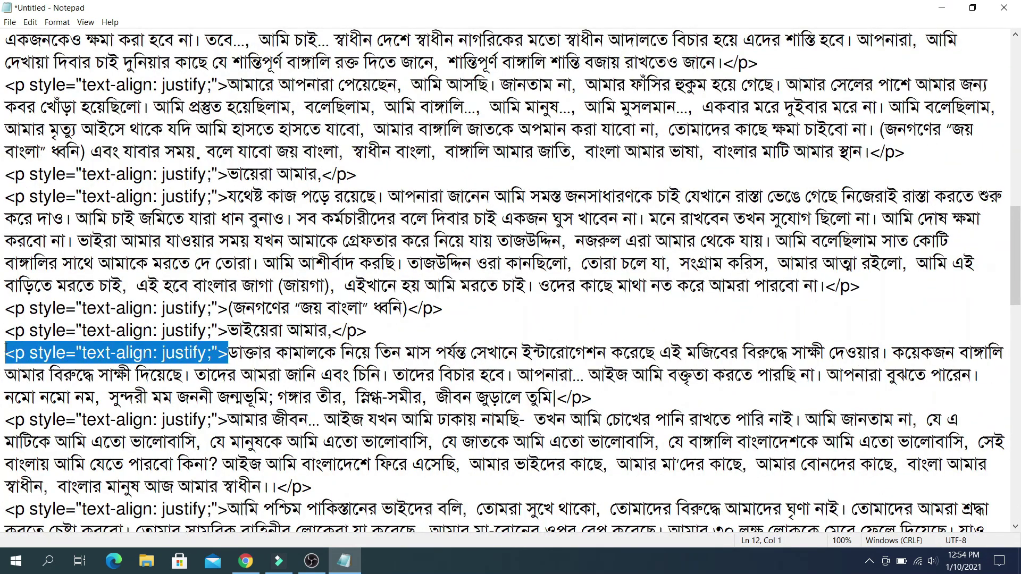
right_click(40, 352)
click(85, 392)
key(ctrl+h)
click(202, 128)
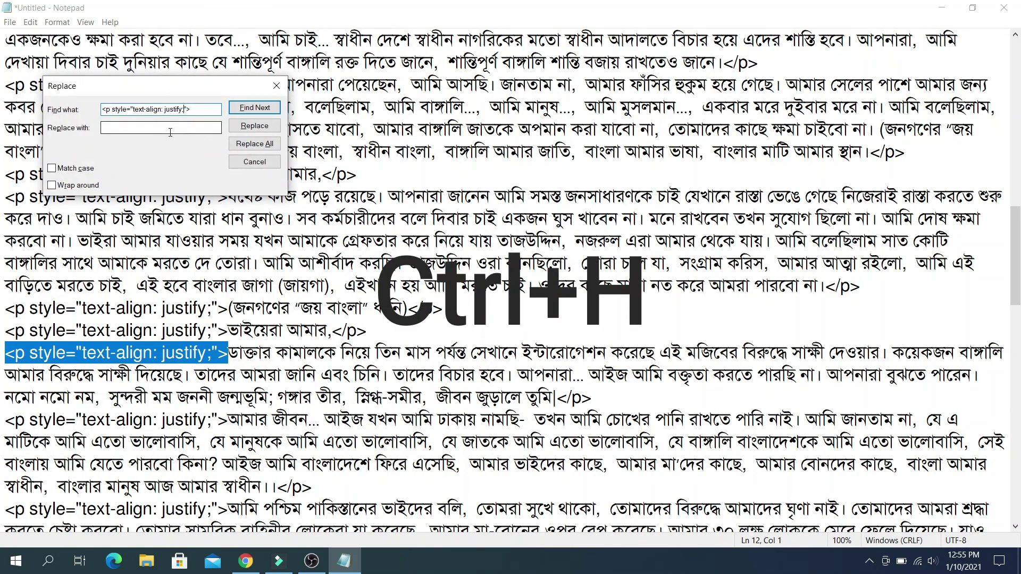
click(264, 149)
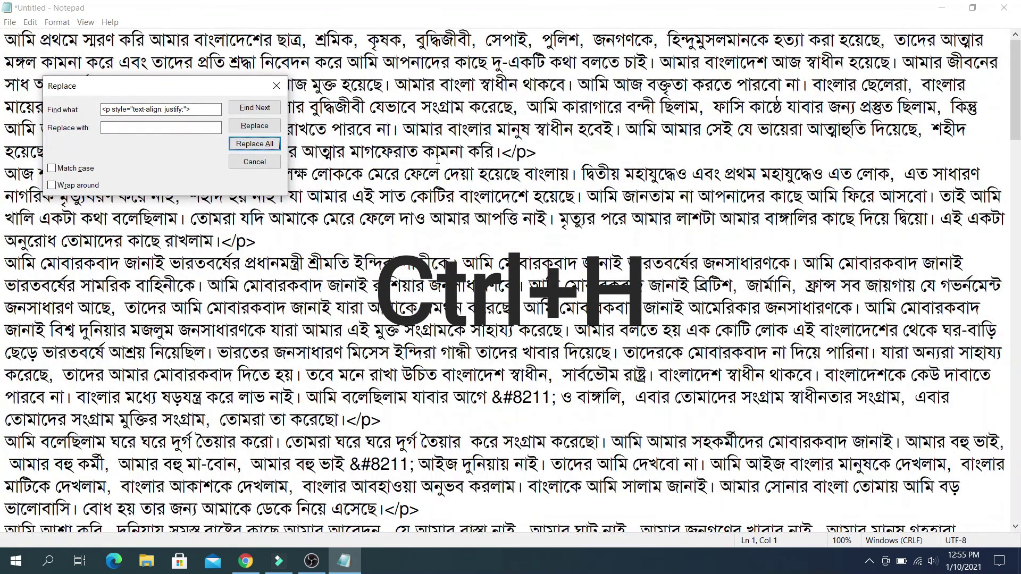
Remove every </p> closing tag from the text by replacing all occurrences with nothing.
drag(502, 153, 536, 152)
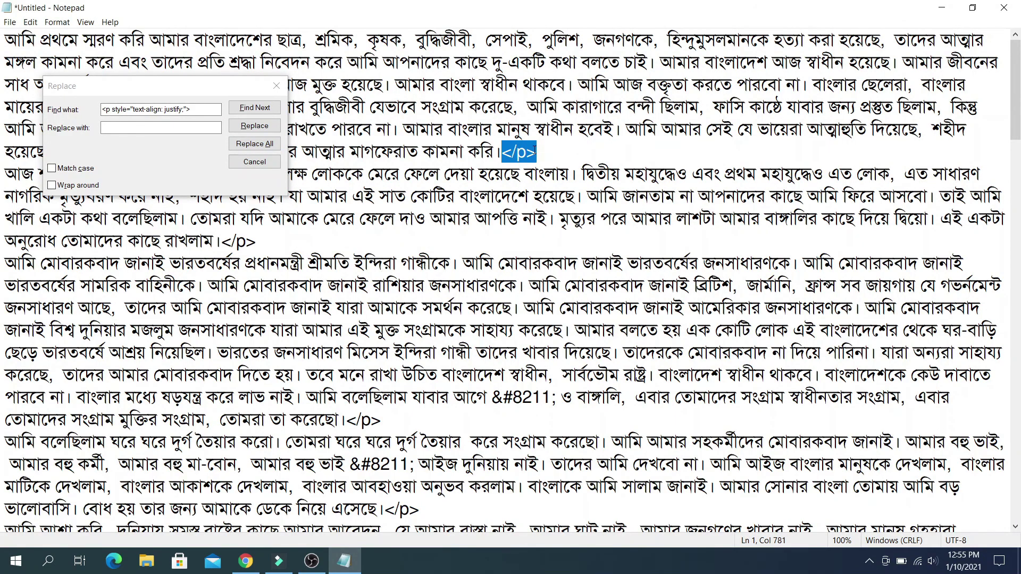
right_click(516, 155)
click(542, 190)
drag(102, 109, 191, 109)
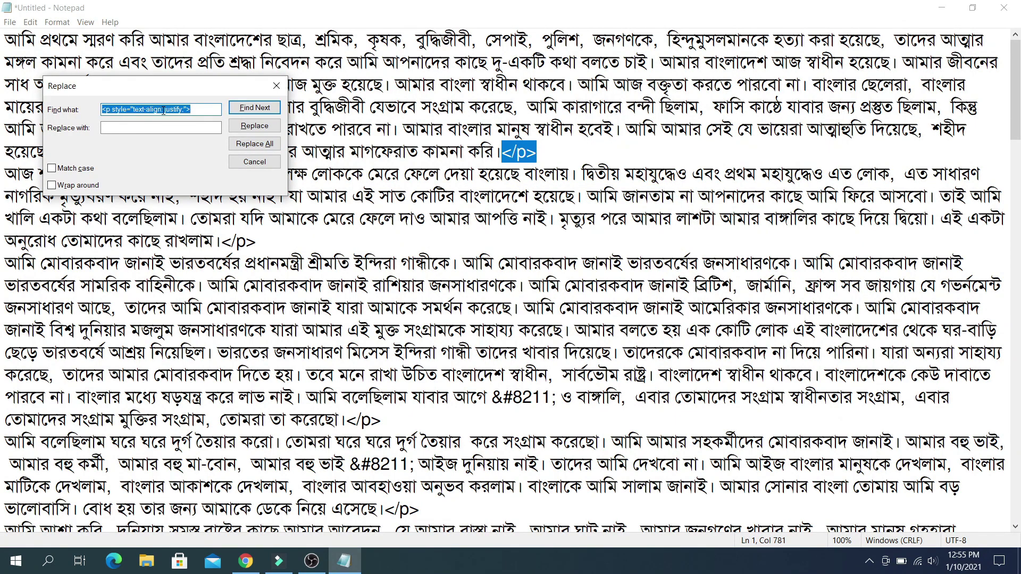
key(ctrl+v)
click(161, 128)
click(254, 143)
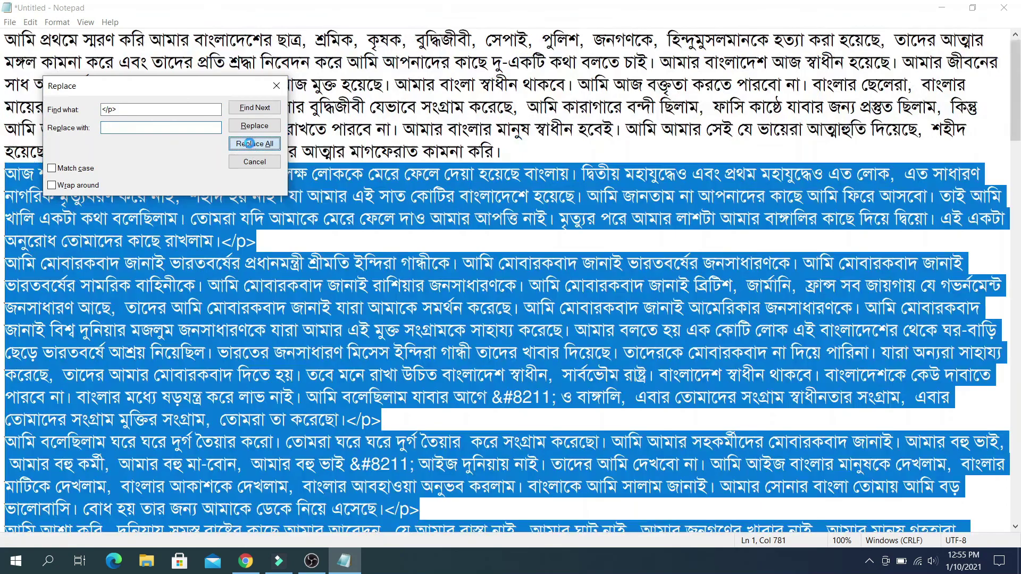
Remove every &#8211; entity by replacing all occurrences with nothing, then close the replace dialog and review the cleaned text.
drag(350, 464, 420, 464)
right_click(395, 464)
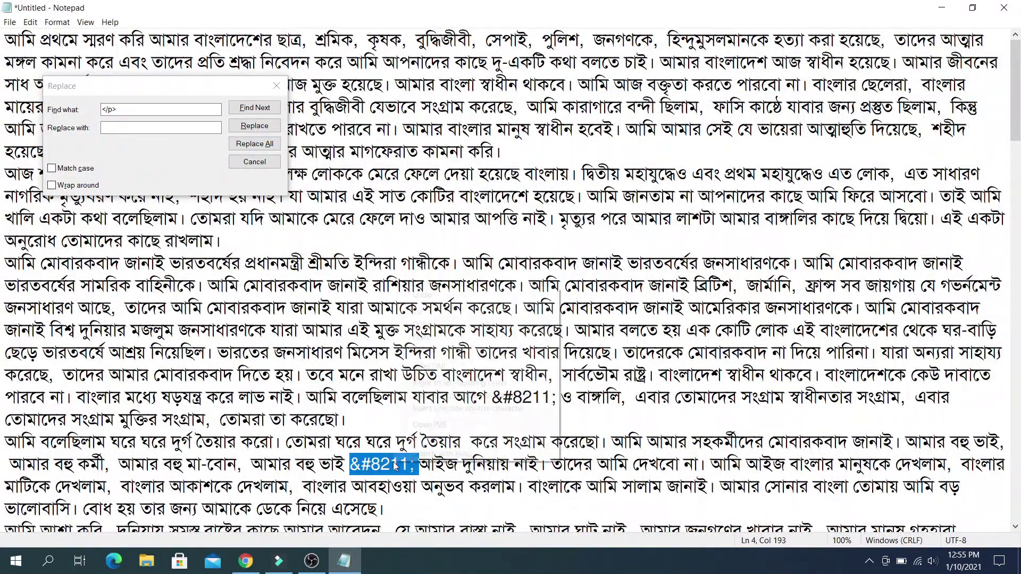
click(420, 327)
drag(122, 109, 82, 110)
right_click(128, 109)
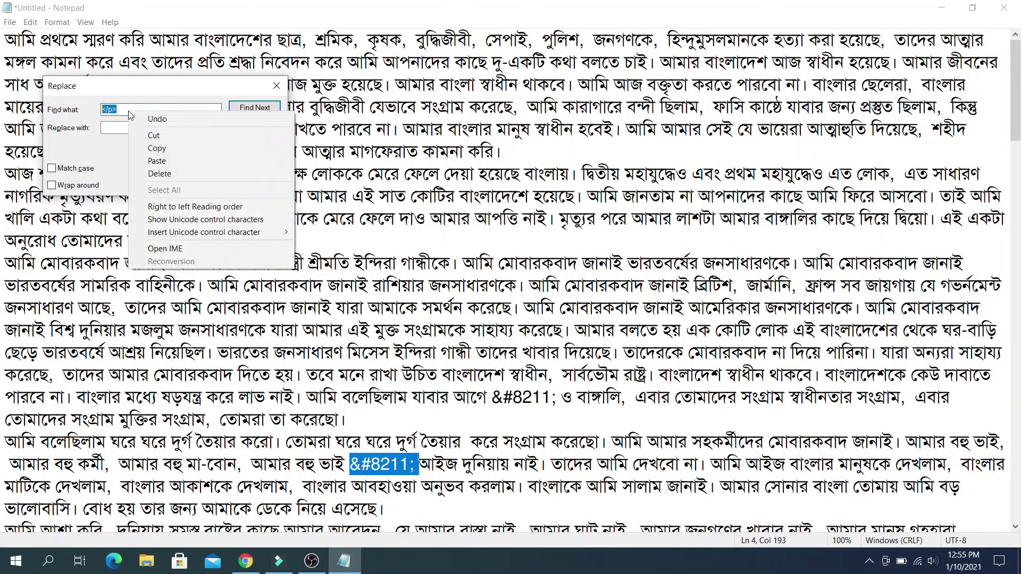
click(148, 156)
click(152, 129)
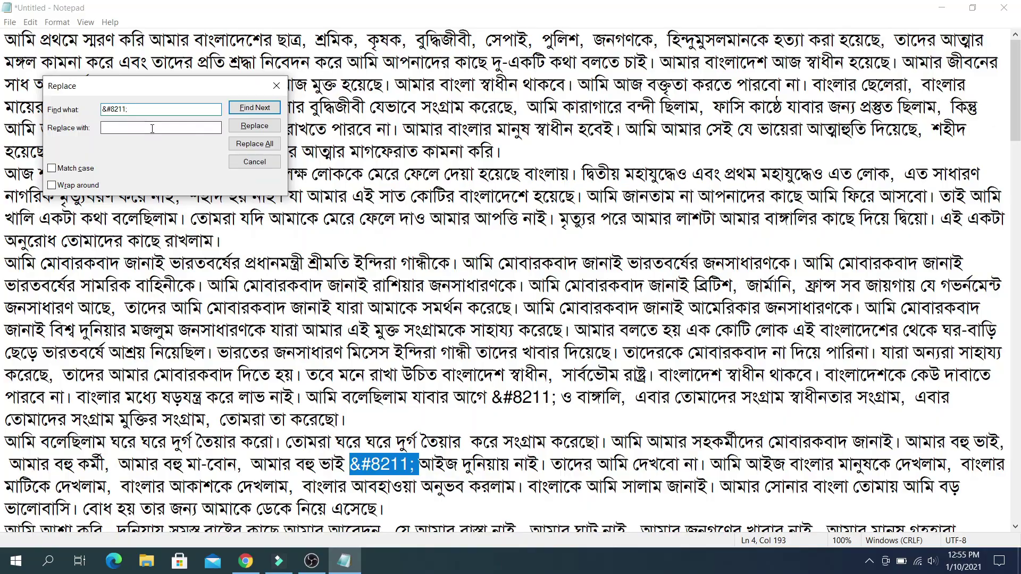
click(255, 143)
click(277, 86)
scroll(390, 324, down, 20)
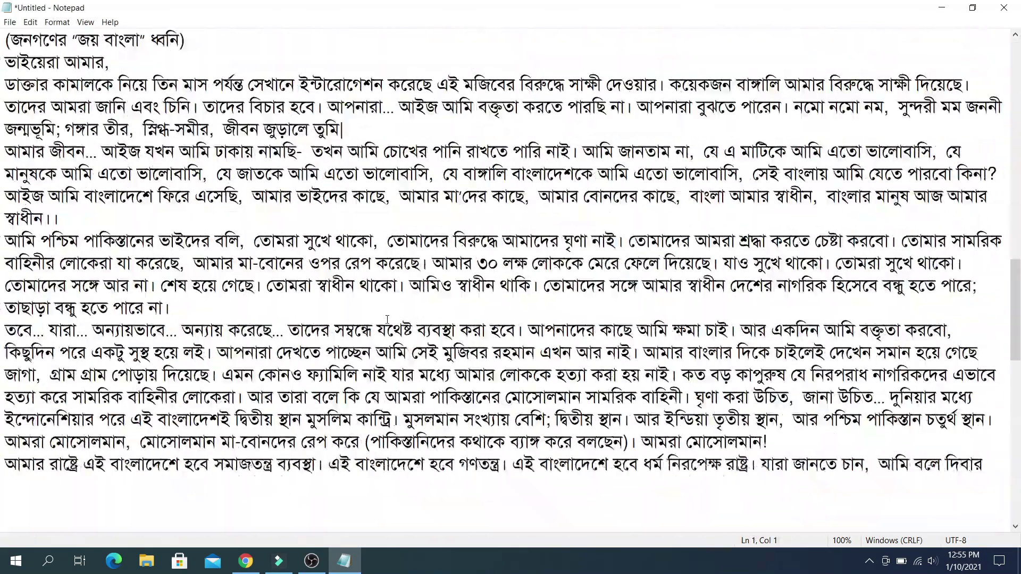